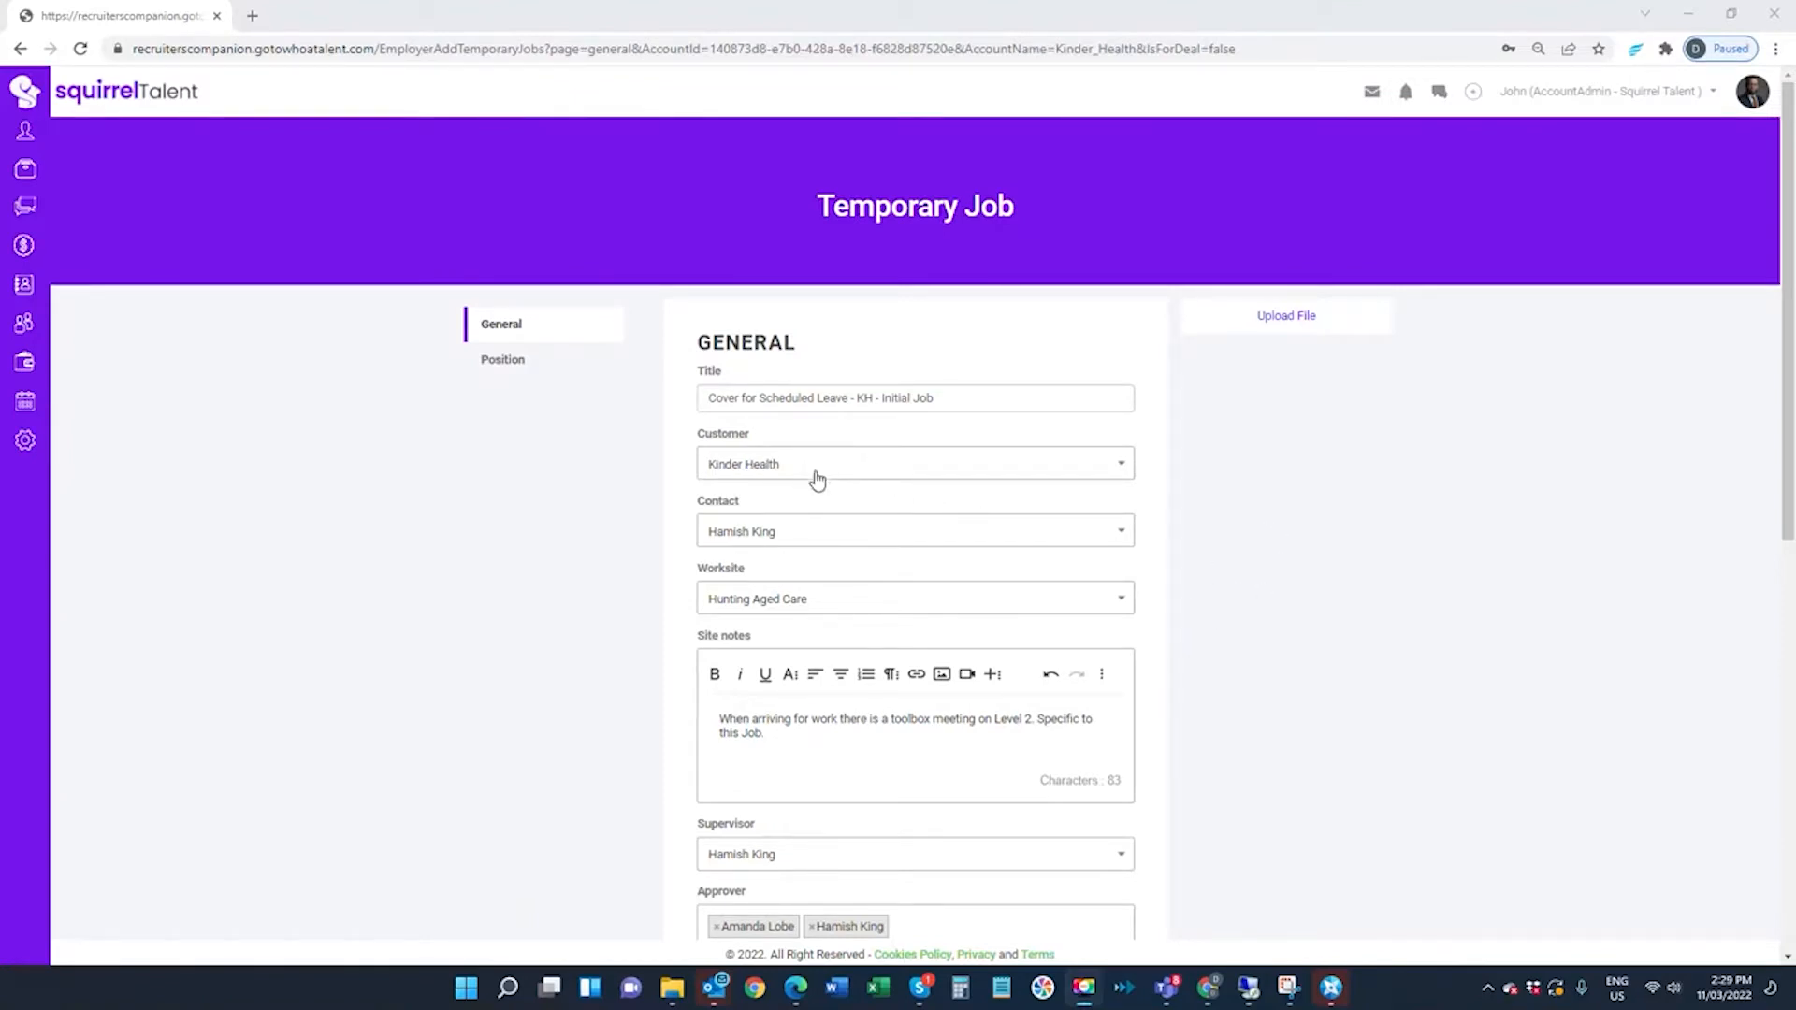
Step: Review the temporary job's general details, including purchase orders and invoice description, and continue to the position section
{"action": "scroll", "coordinate": [814, 536], "scroll_direction": "down", "scroll_amount": 1}
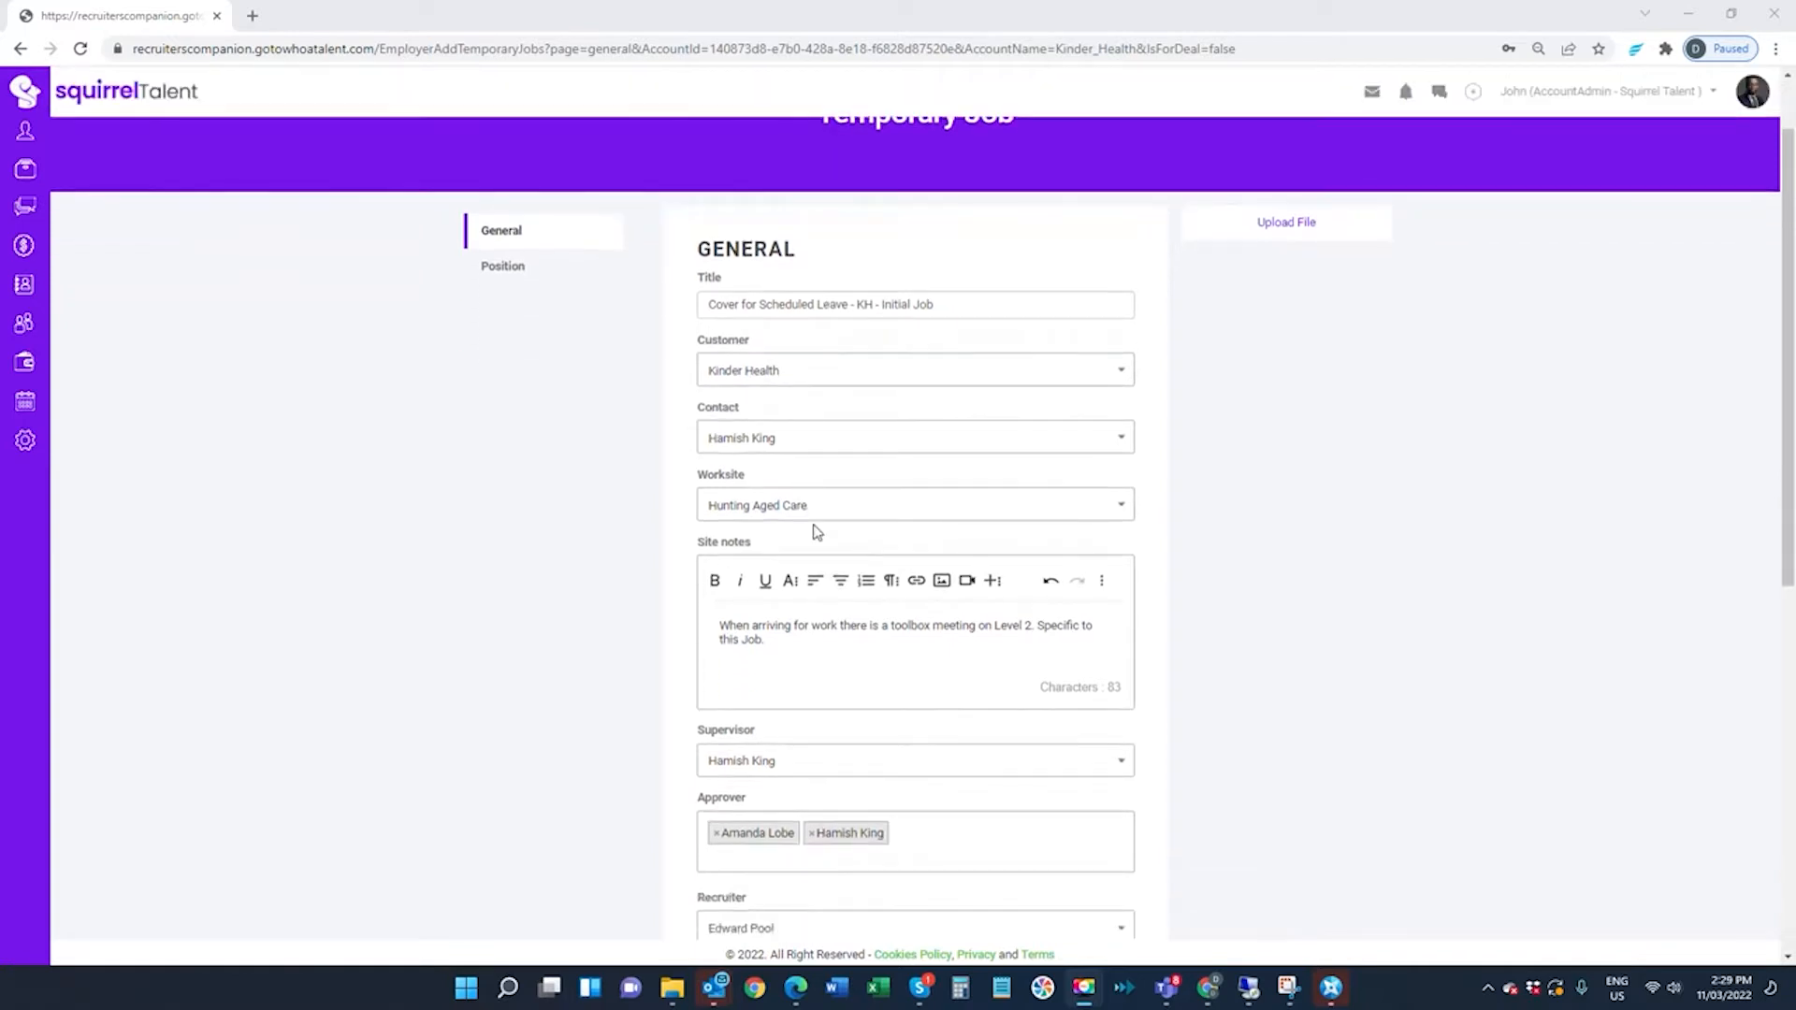
{"action": "scroll", "coordinate": [866, 602], "scroll_direction": "down", "scroll_amount": 4}
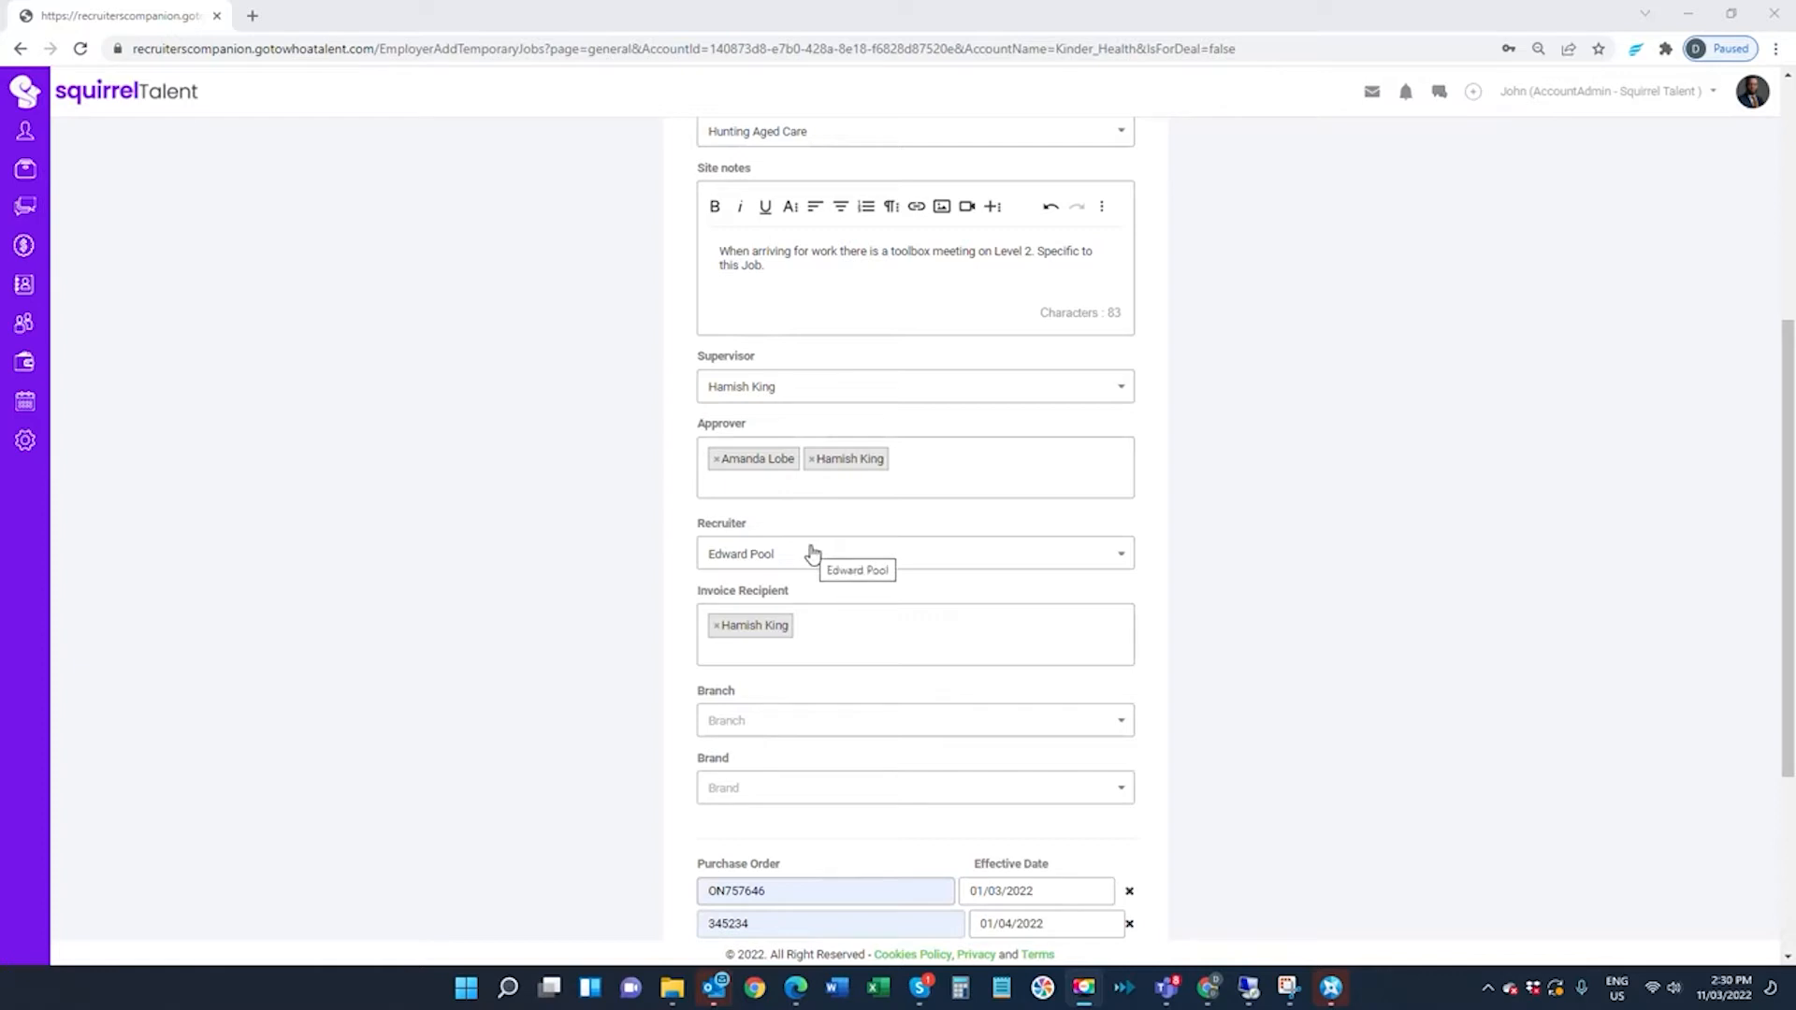
{"action": "scroll", "coordinate": [831, 552], "scroll_direction": "down", "scroll_amount": 1}
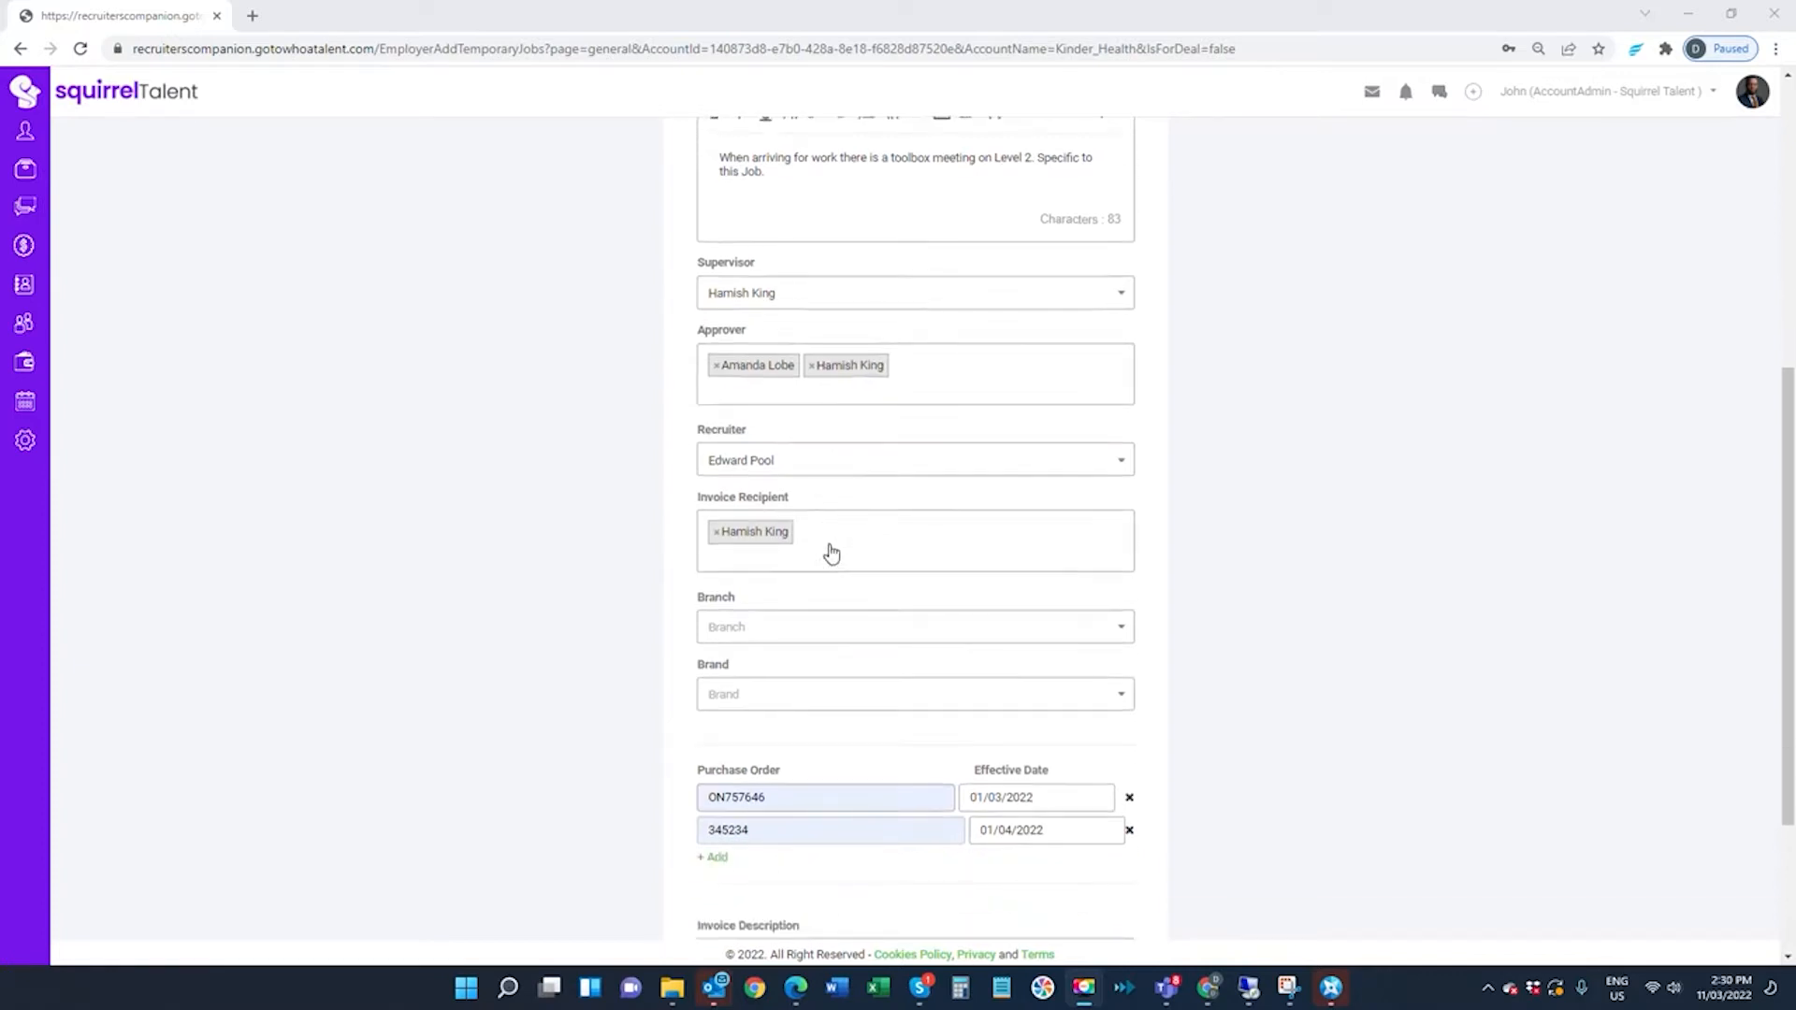
{"action": "scroll", "coordinate": [830, 552], "scroll_direction": "down", "scroll_amount": 3}
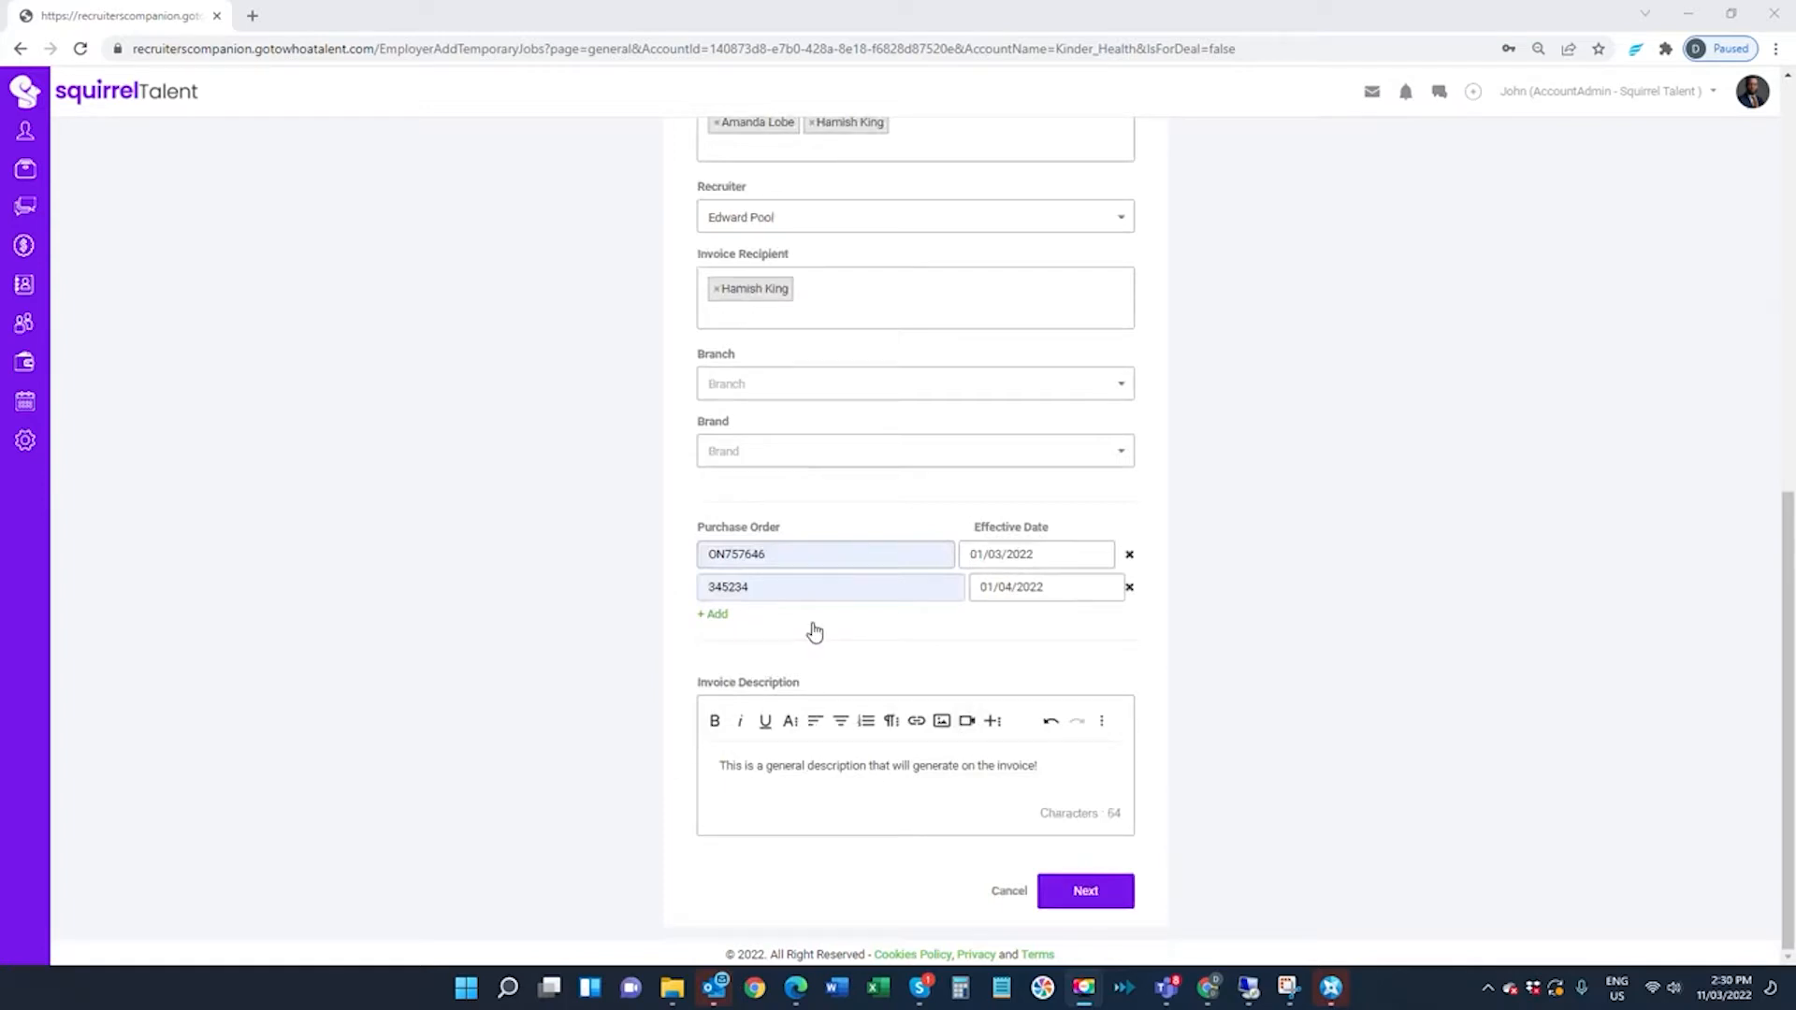
{"action": "left_click", "coordinate": [1088, 894]}
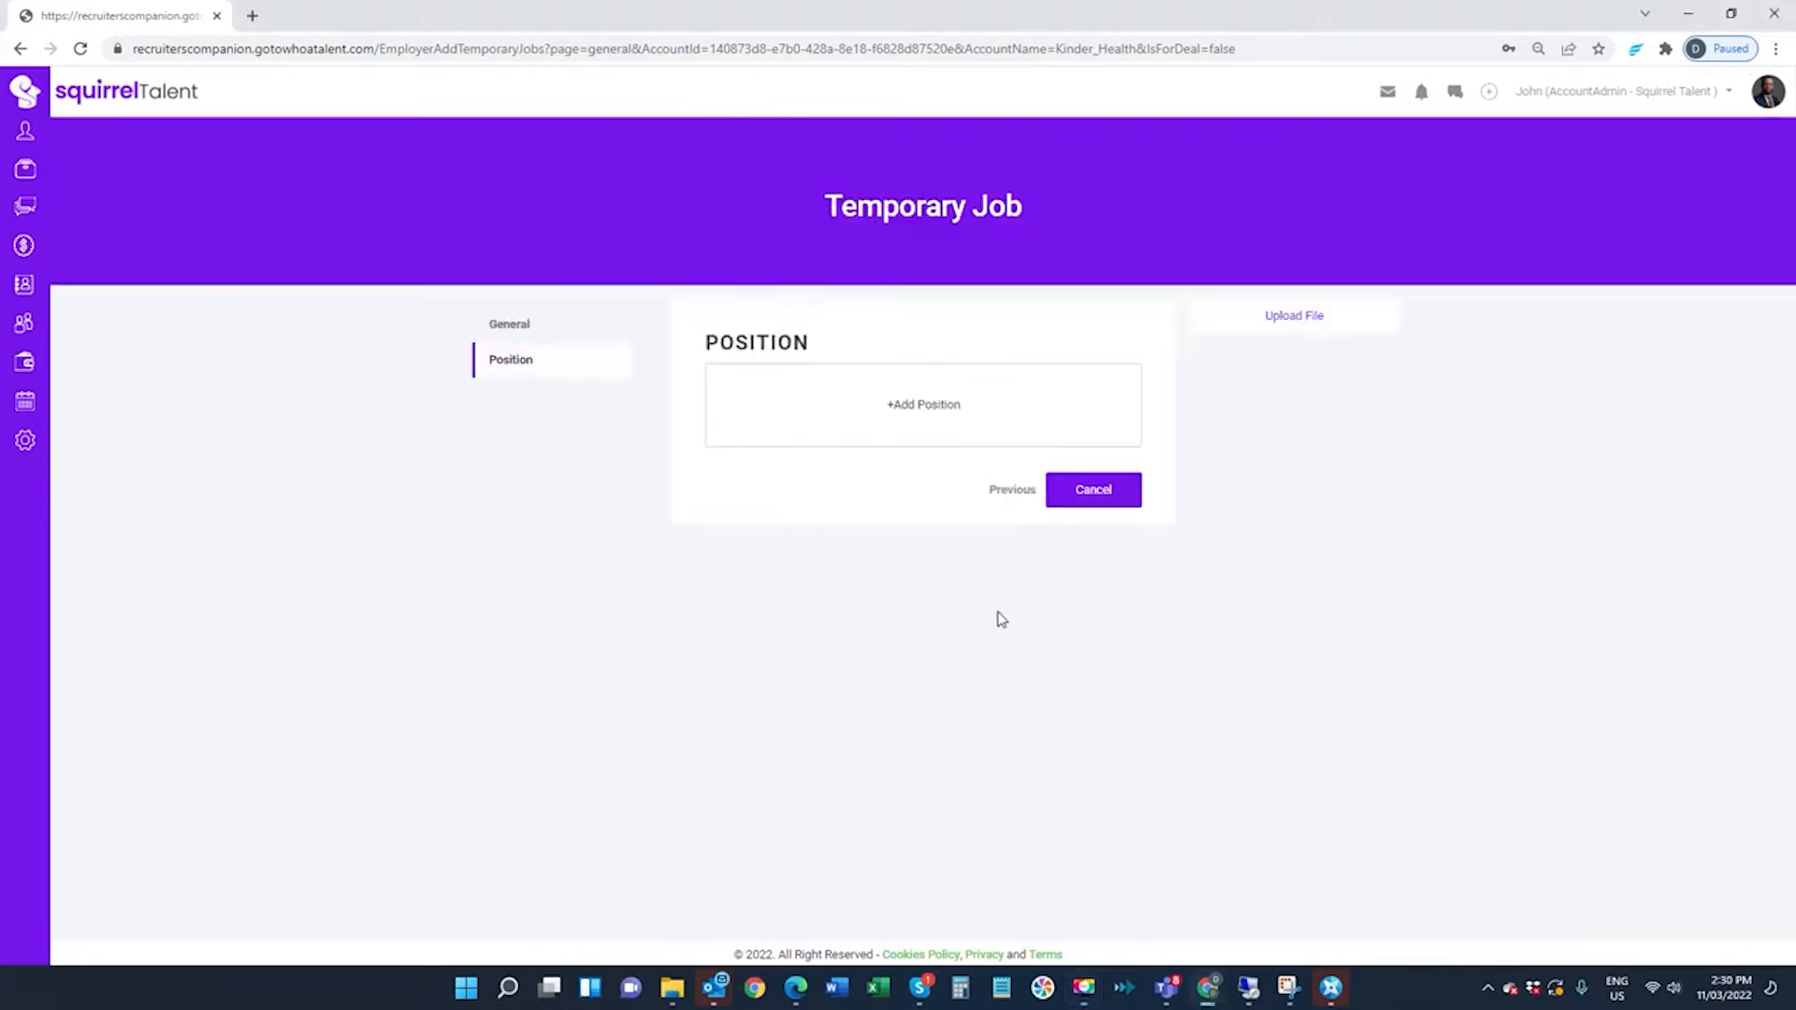
Step: Add an Enrolled Nurse - Level 1 position to the temporary job and save it
{"action": "left_click", "coordinate": [932, 409]}
{"action": "left_click", "coordinate": [926, 150]}
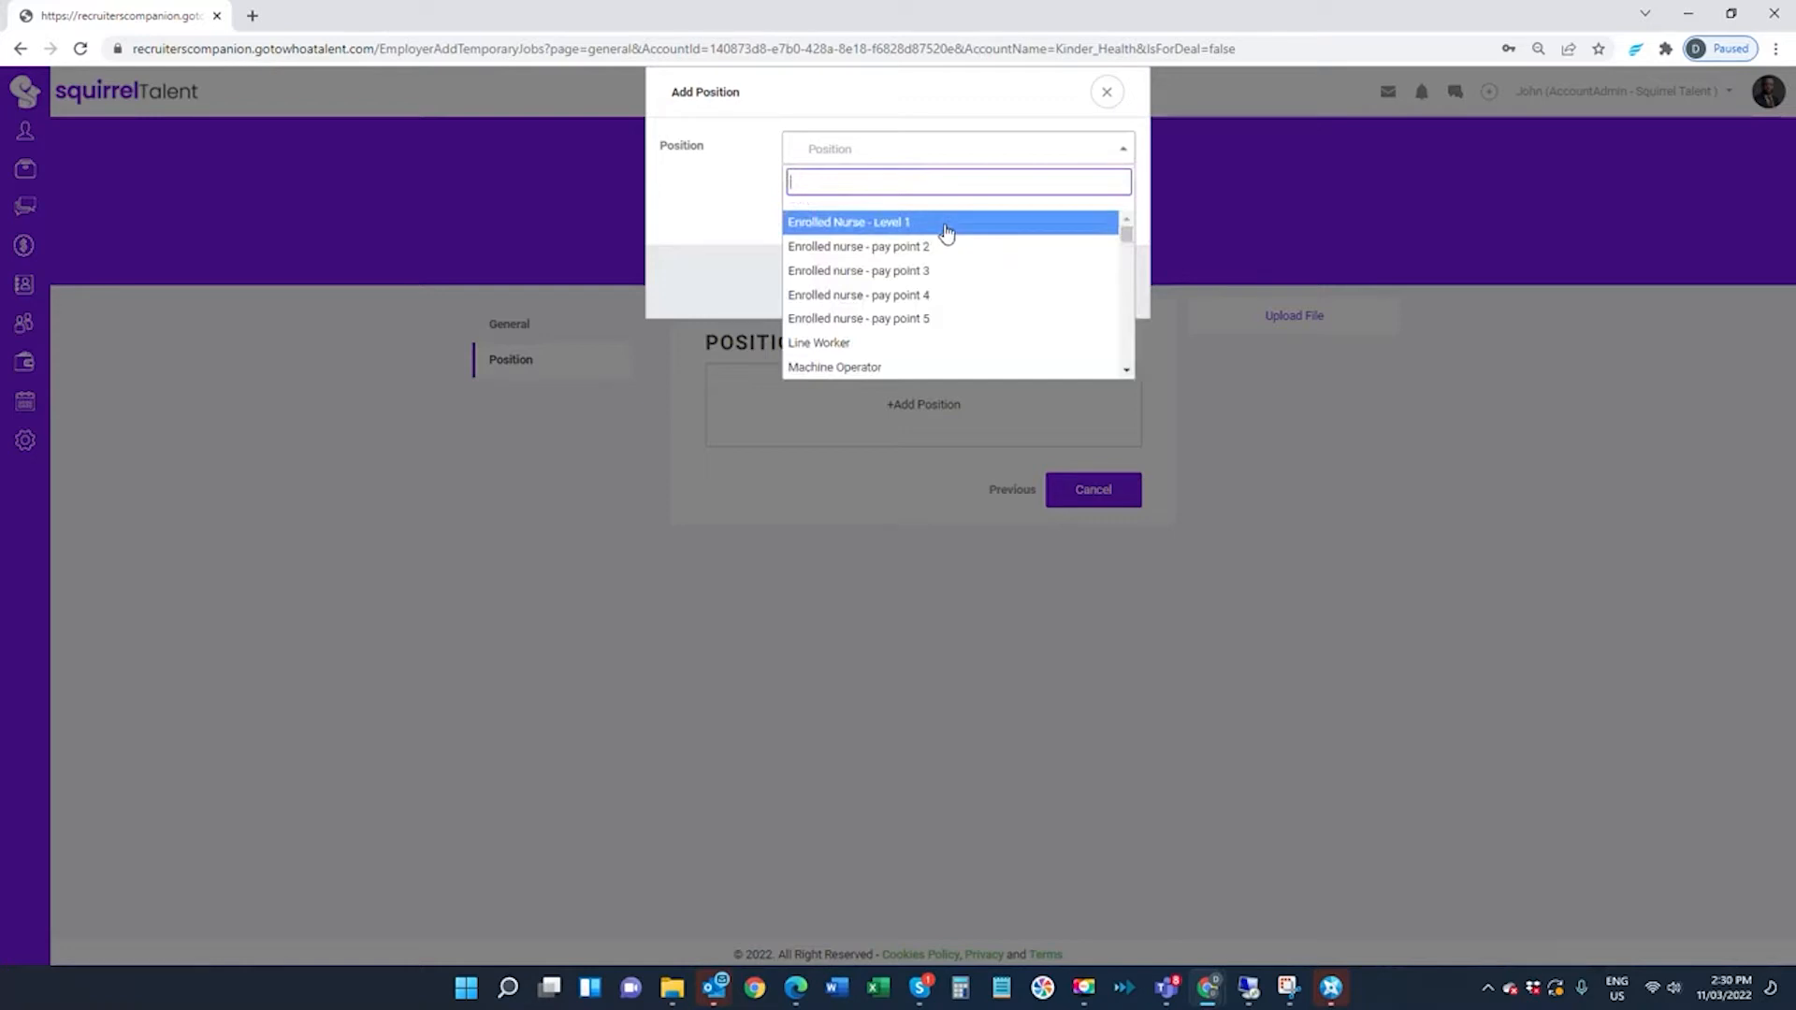
{"action": "left_click", "coordinate": [946, 225]}
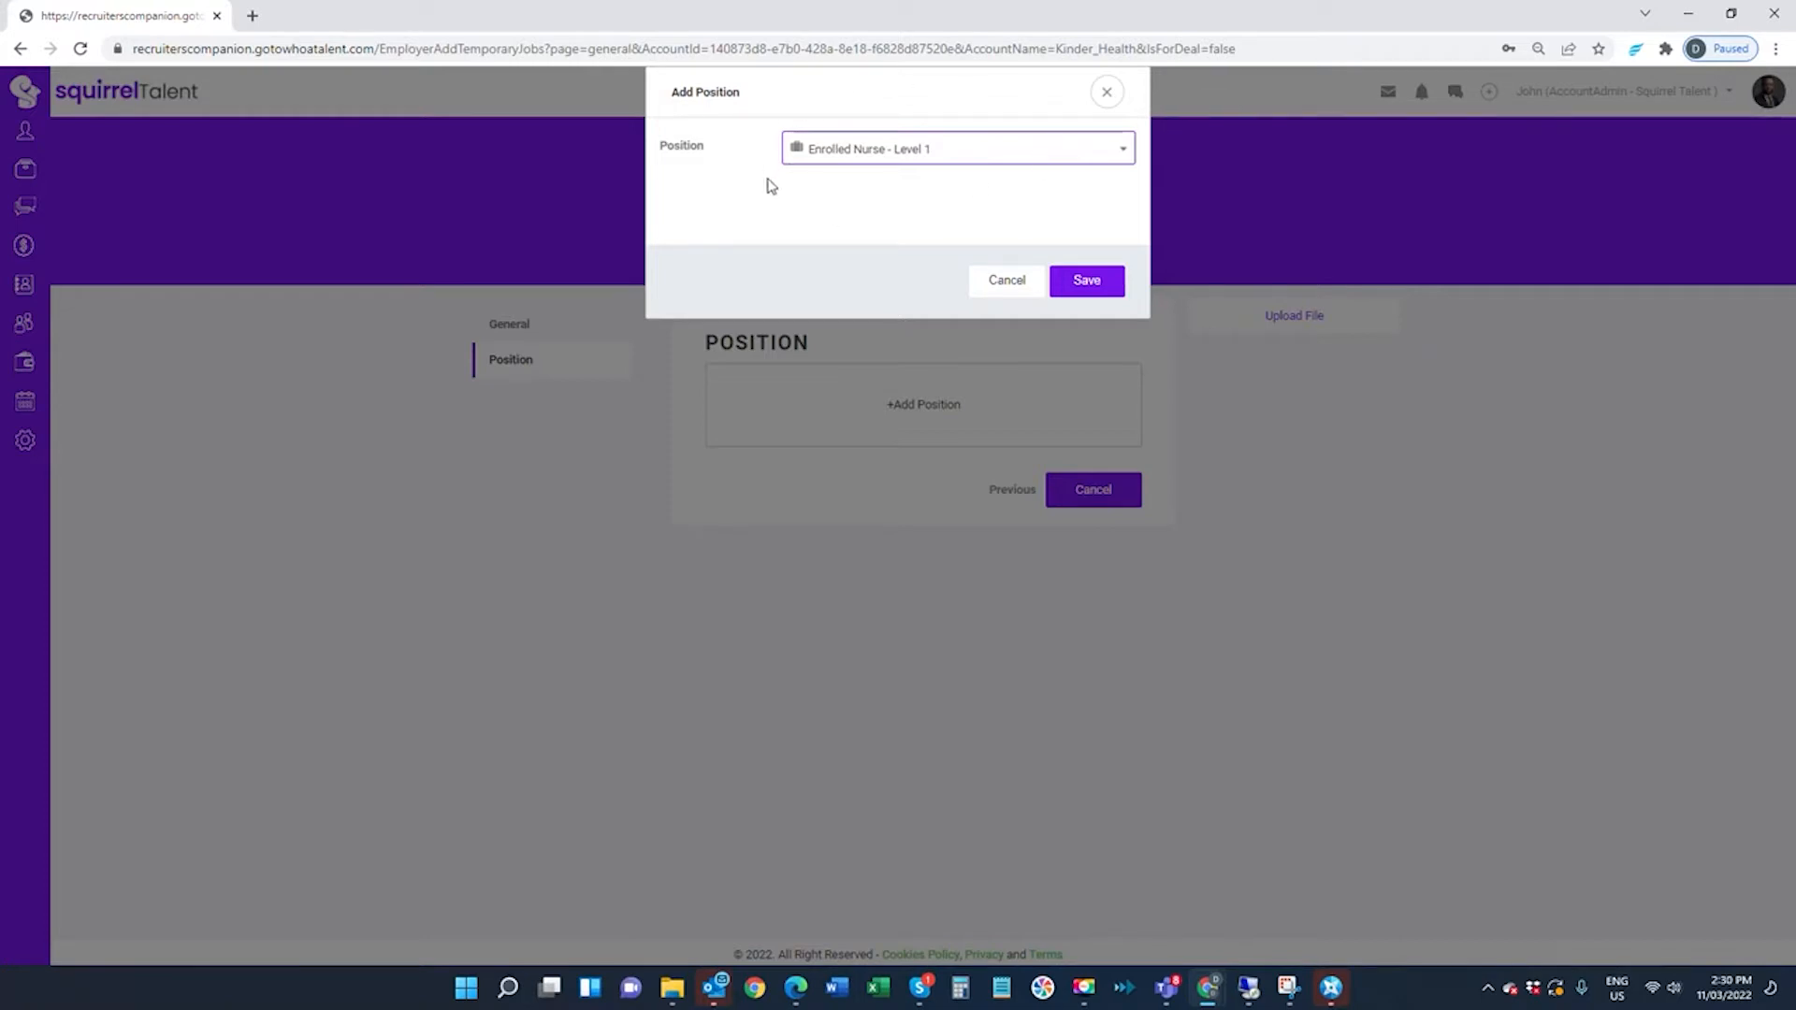
{"action": "left_click", "coordinate": [1081, 282]}
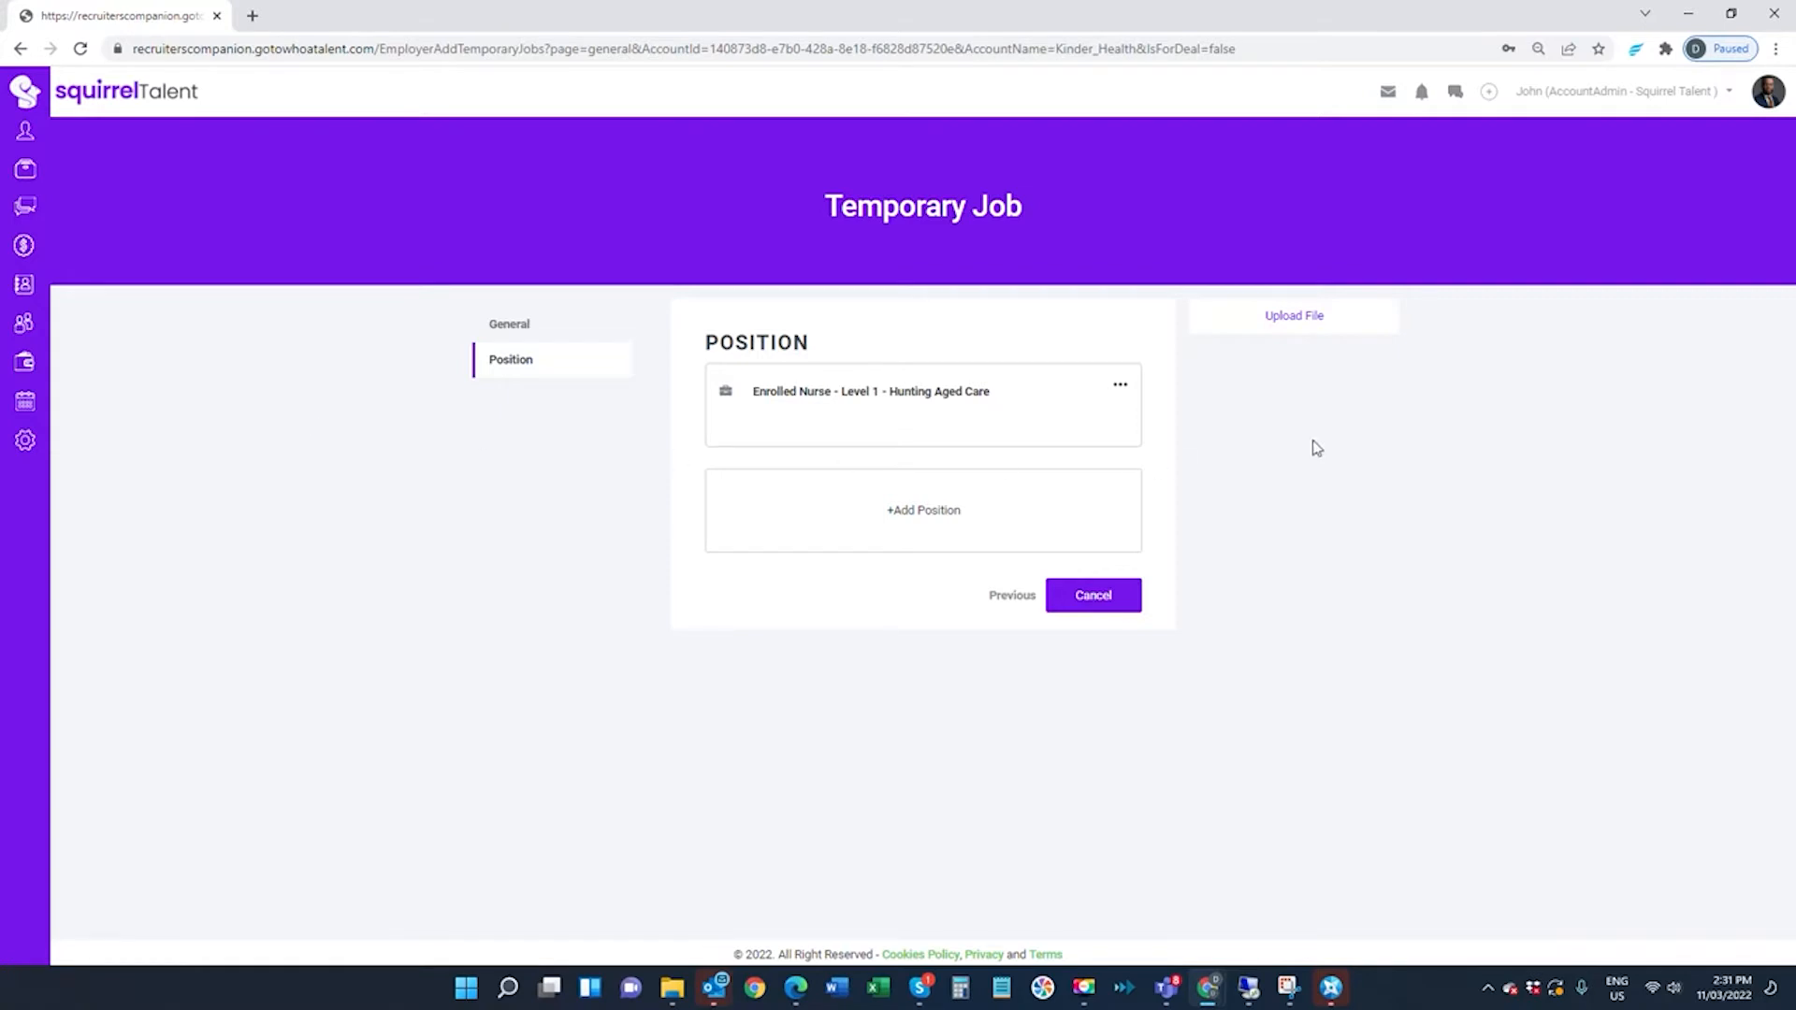
Step: Open the Enrolled Nurse - Level 1 position's requirements, set the employment status to Casual and save
{"action": "left_click", "coordinate": [933, 399]}
{"action": "left_click", "coordinate": [842, 473]}
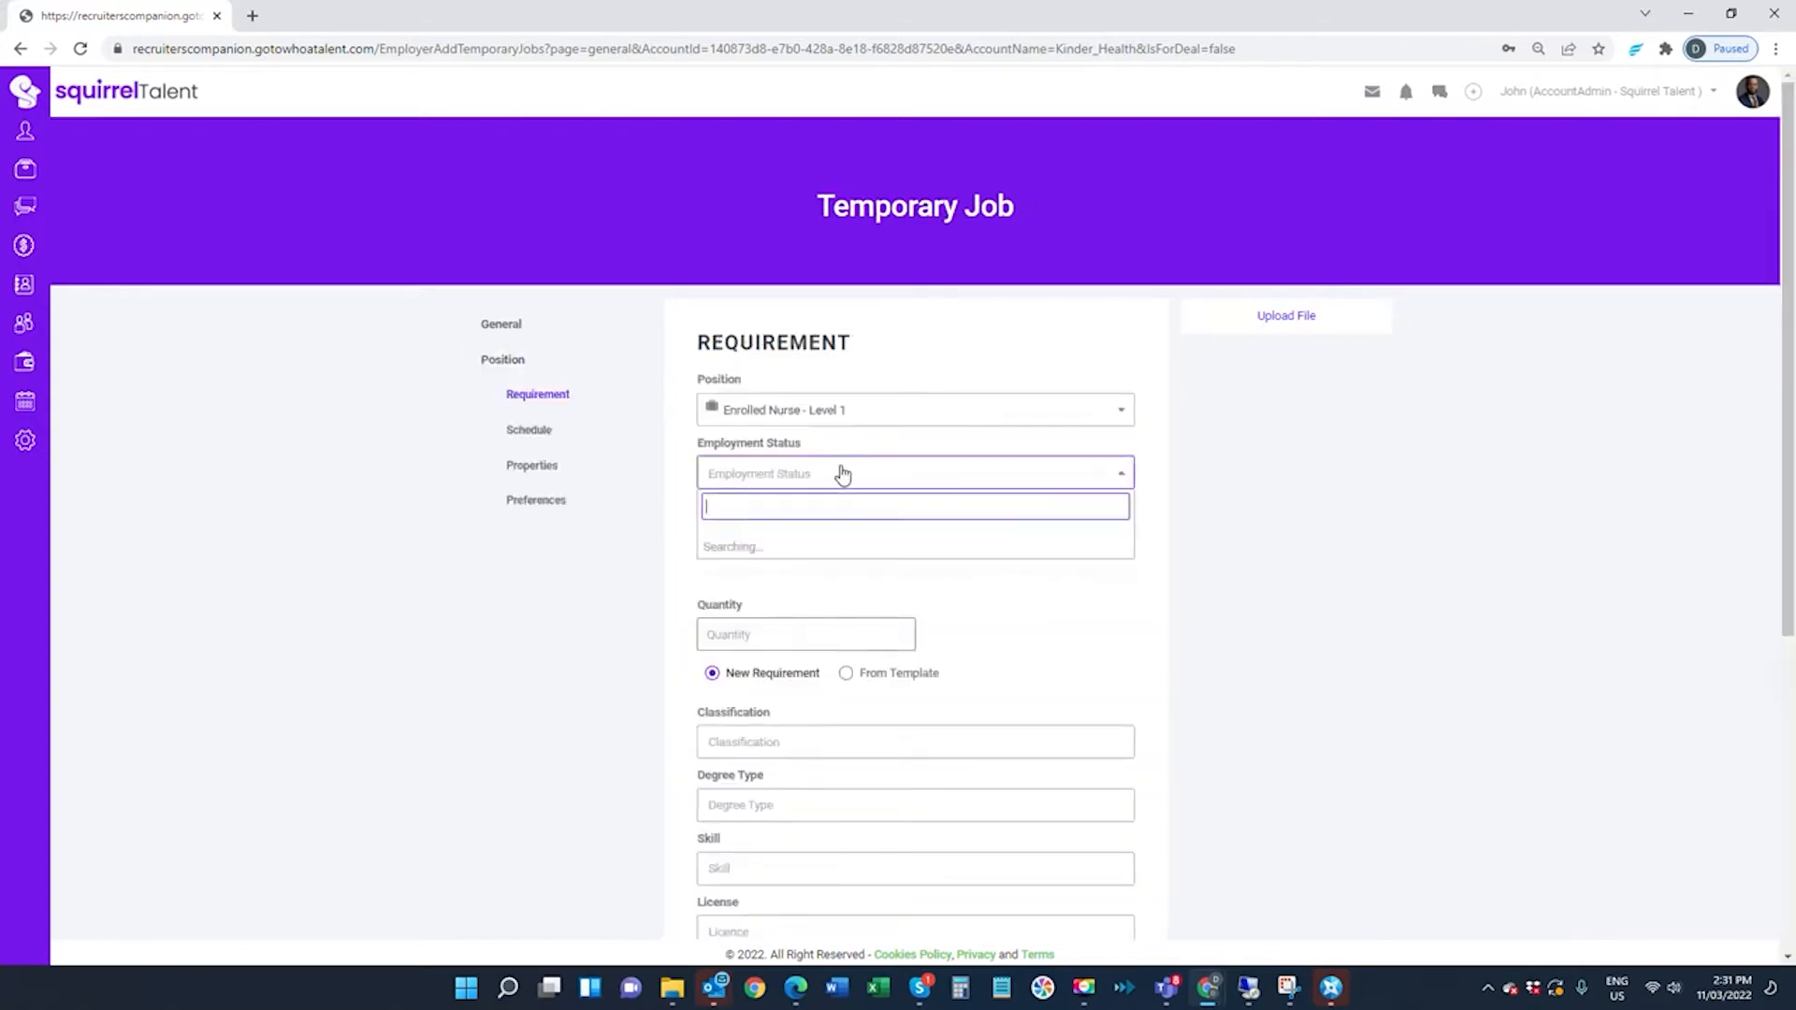
{"action": "left_click", "coordinate": [781, 546]}
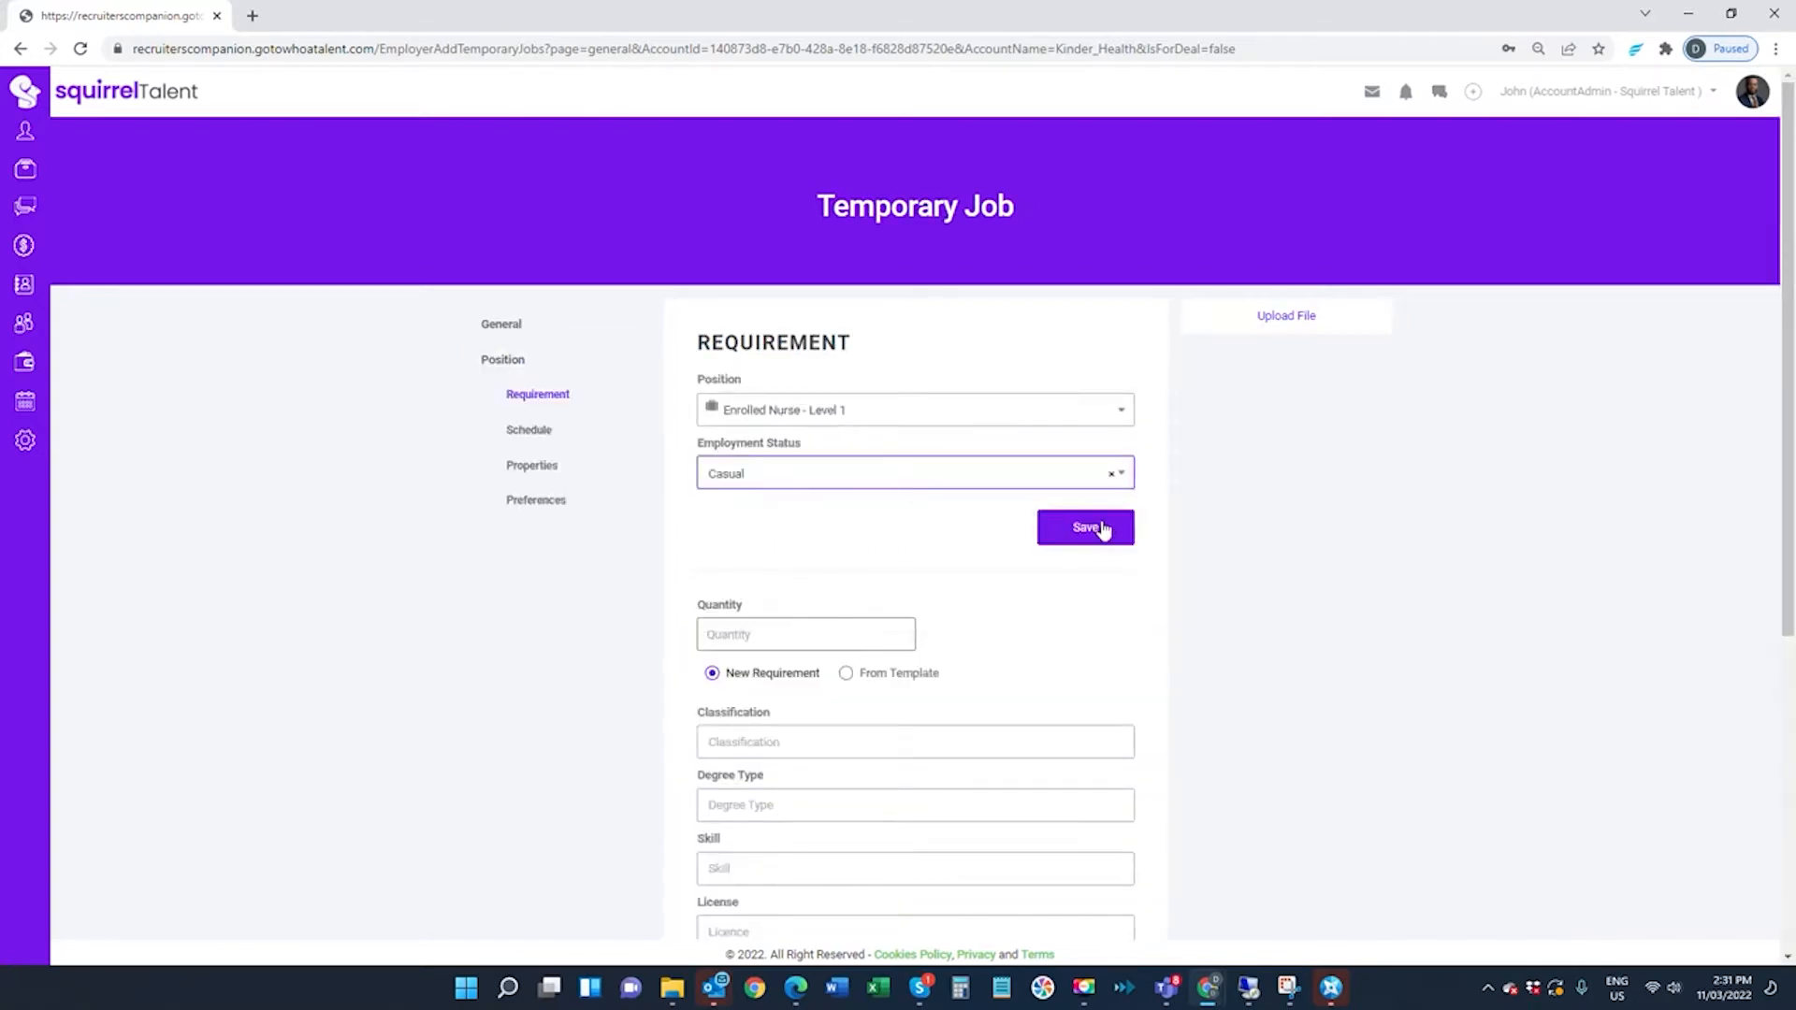
{"action": "left_click", "coordinate": [1102, 528]}
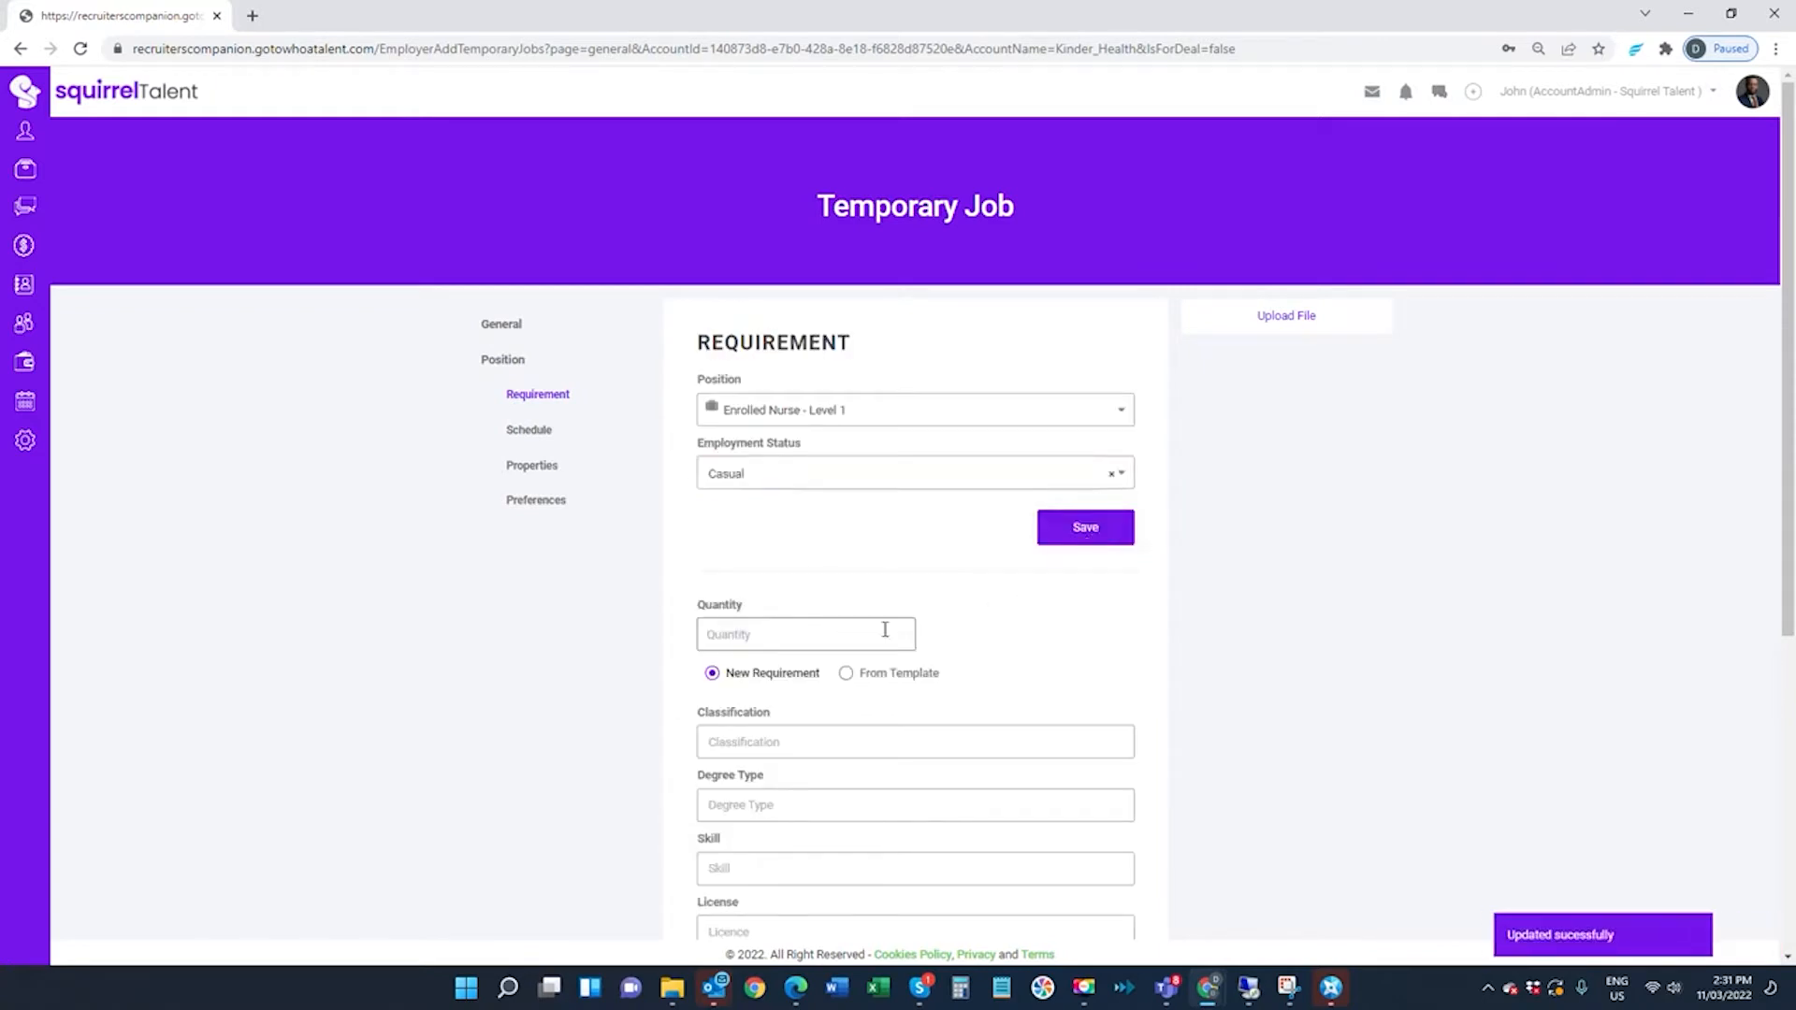
Step: Set the requirement quantity to 2 and add the certificate "Certificate I In Health Support"
{"action": "left_click", "coordinate": [763, 639]}
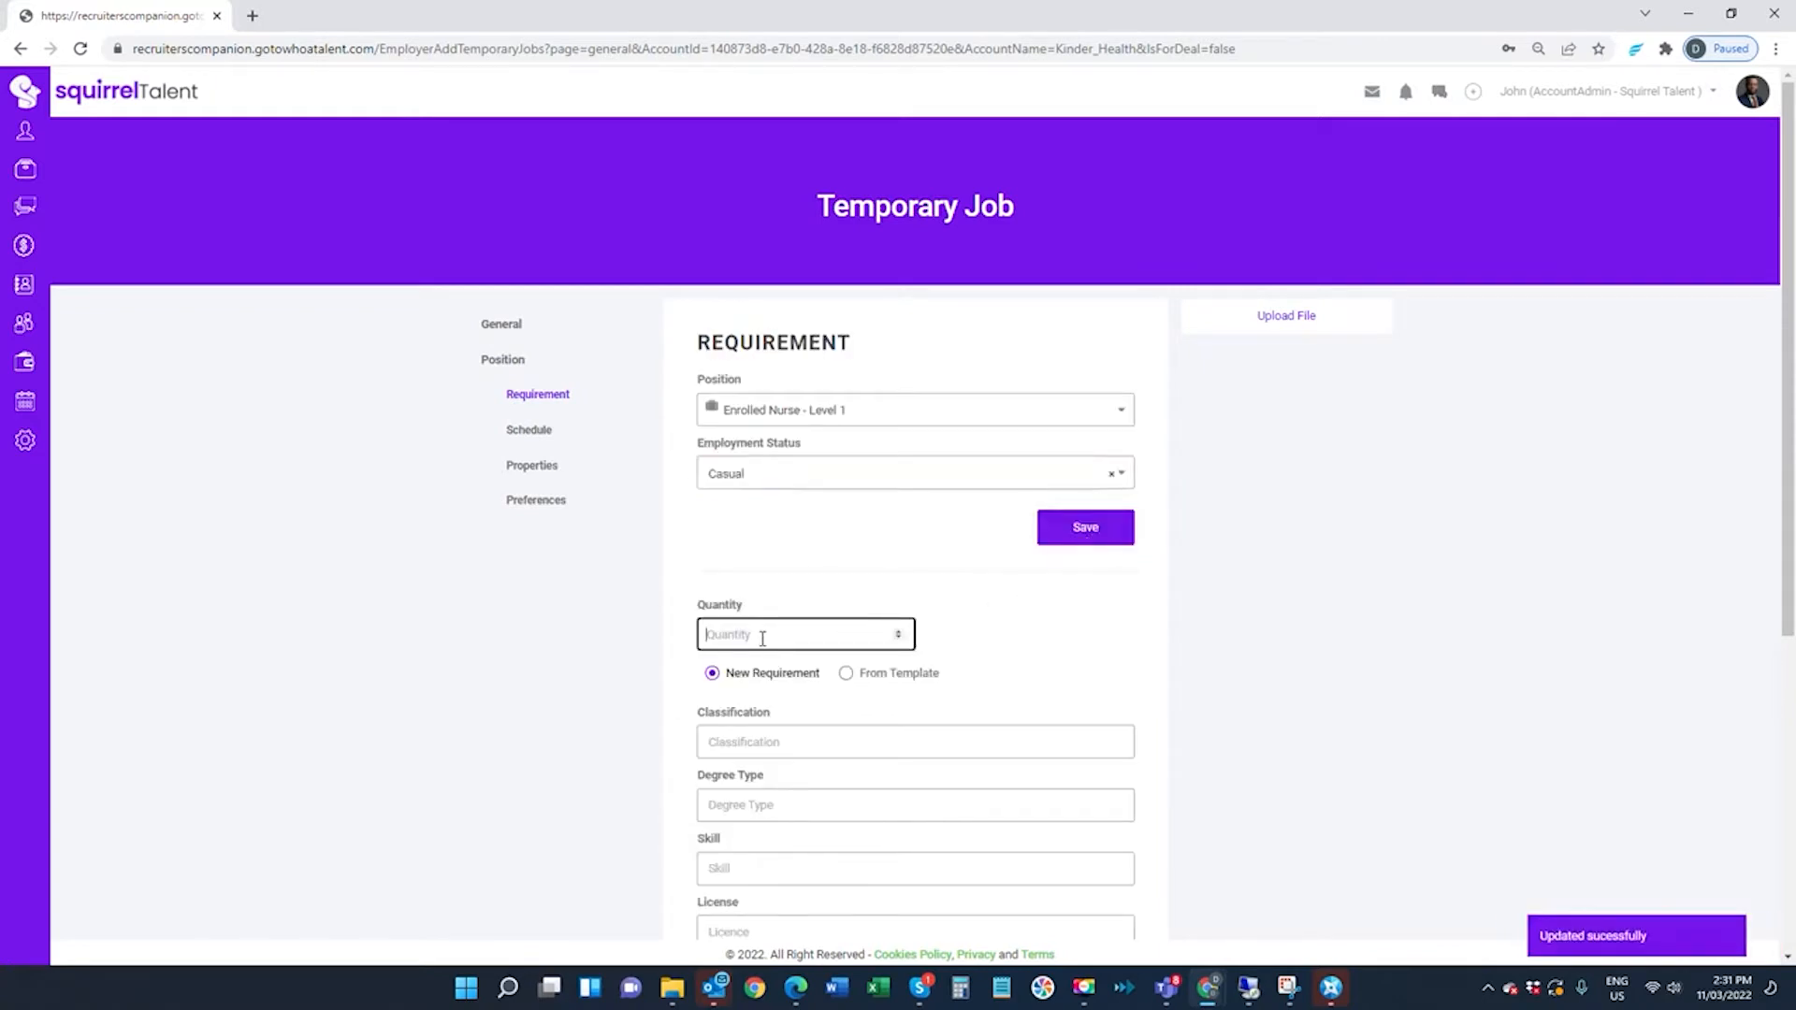
{"action": "type", "text": "2"}
{"action": "scroll", "coordinate": [1090, 662], "scroll_direction": "down", "scroll_amount": 2}
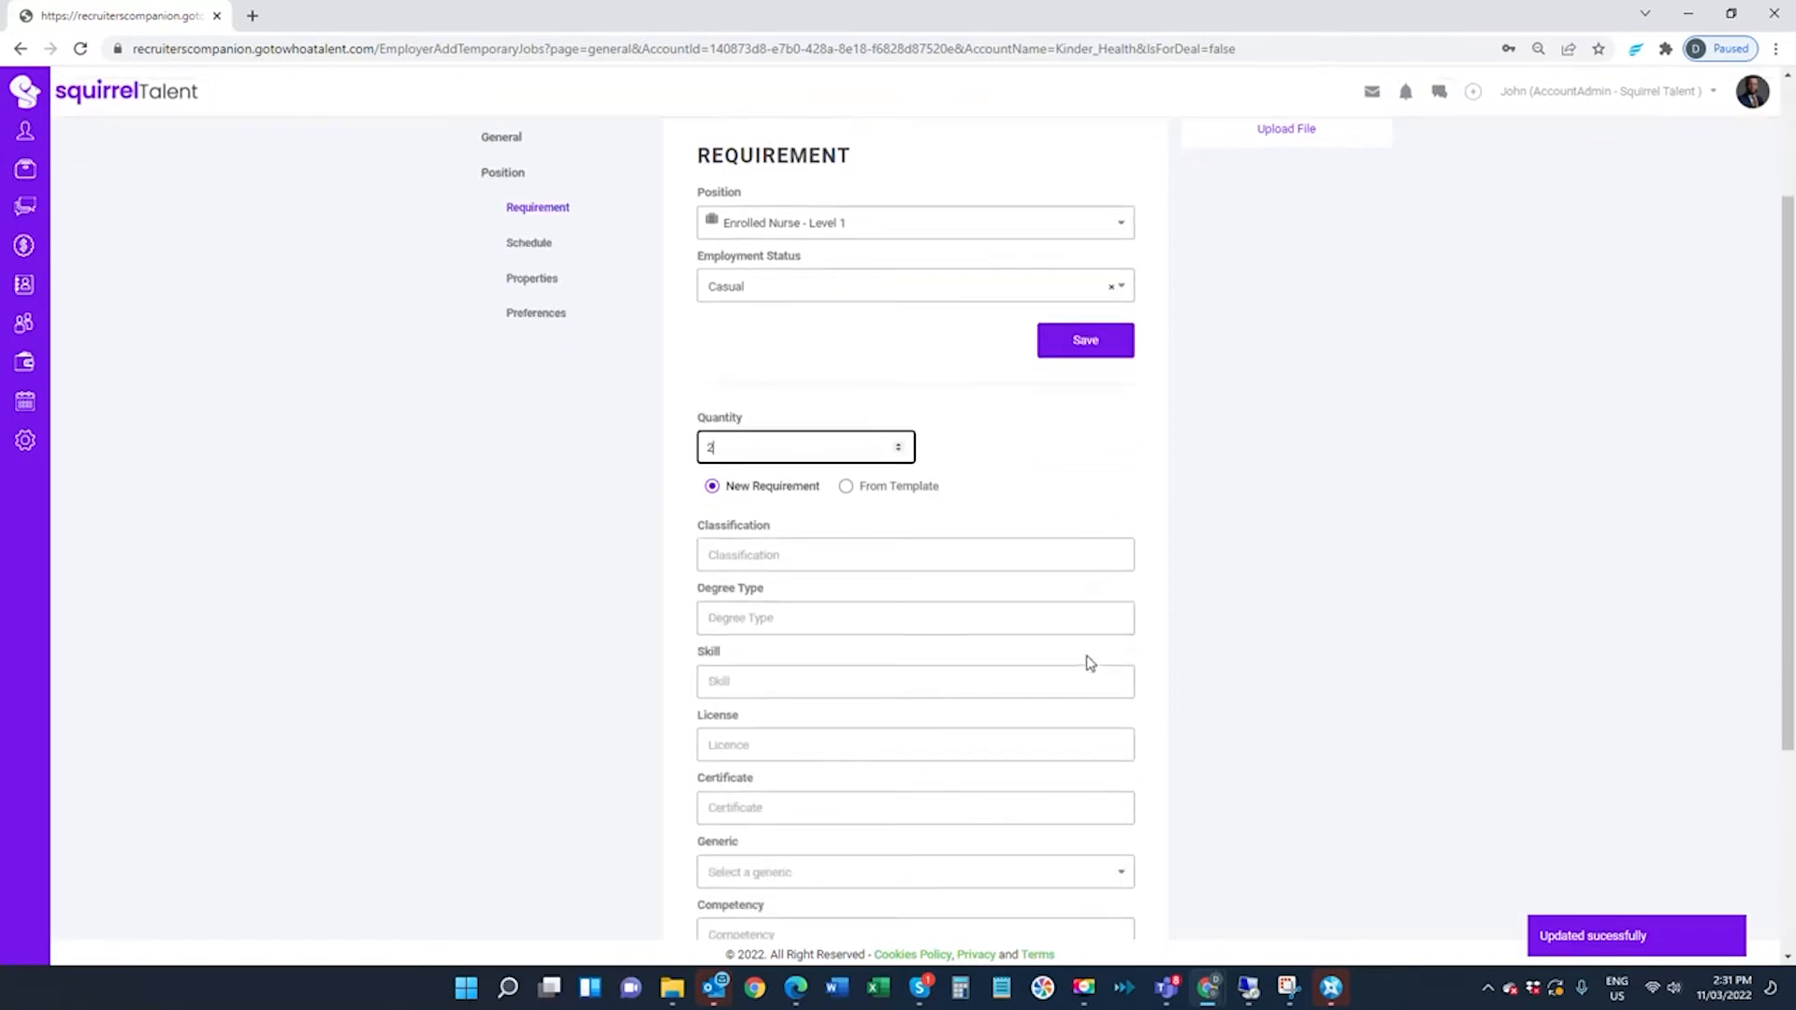
{"action": "scroll", "coordinate": [1090, 662], "scroll_direction": "down", "scroll_amount": 2}
{"action": "left_click", "coordinate": [782, 622]}
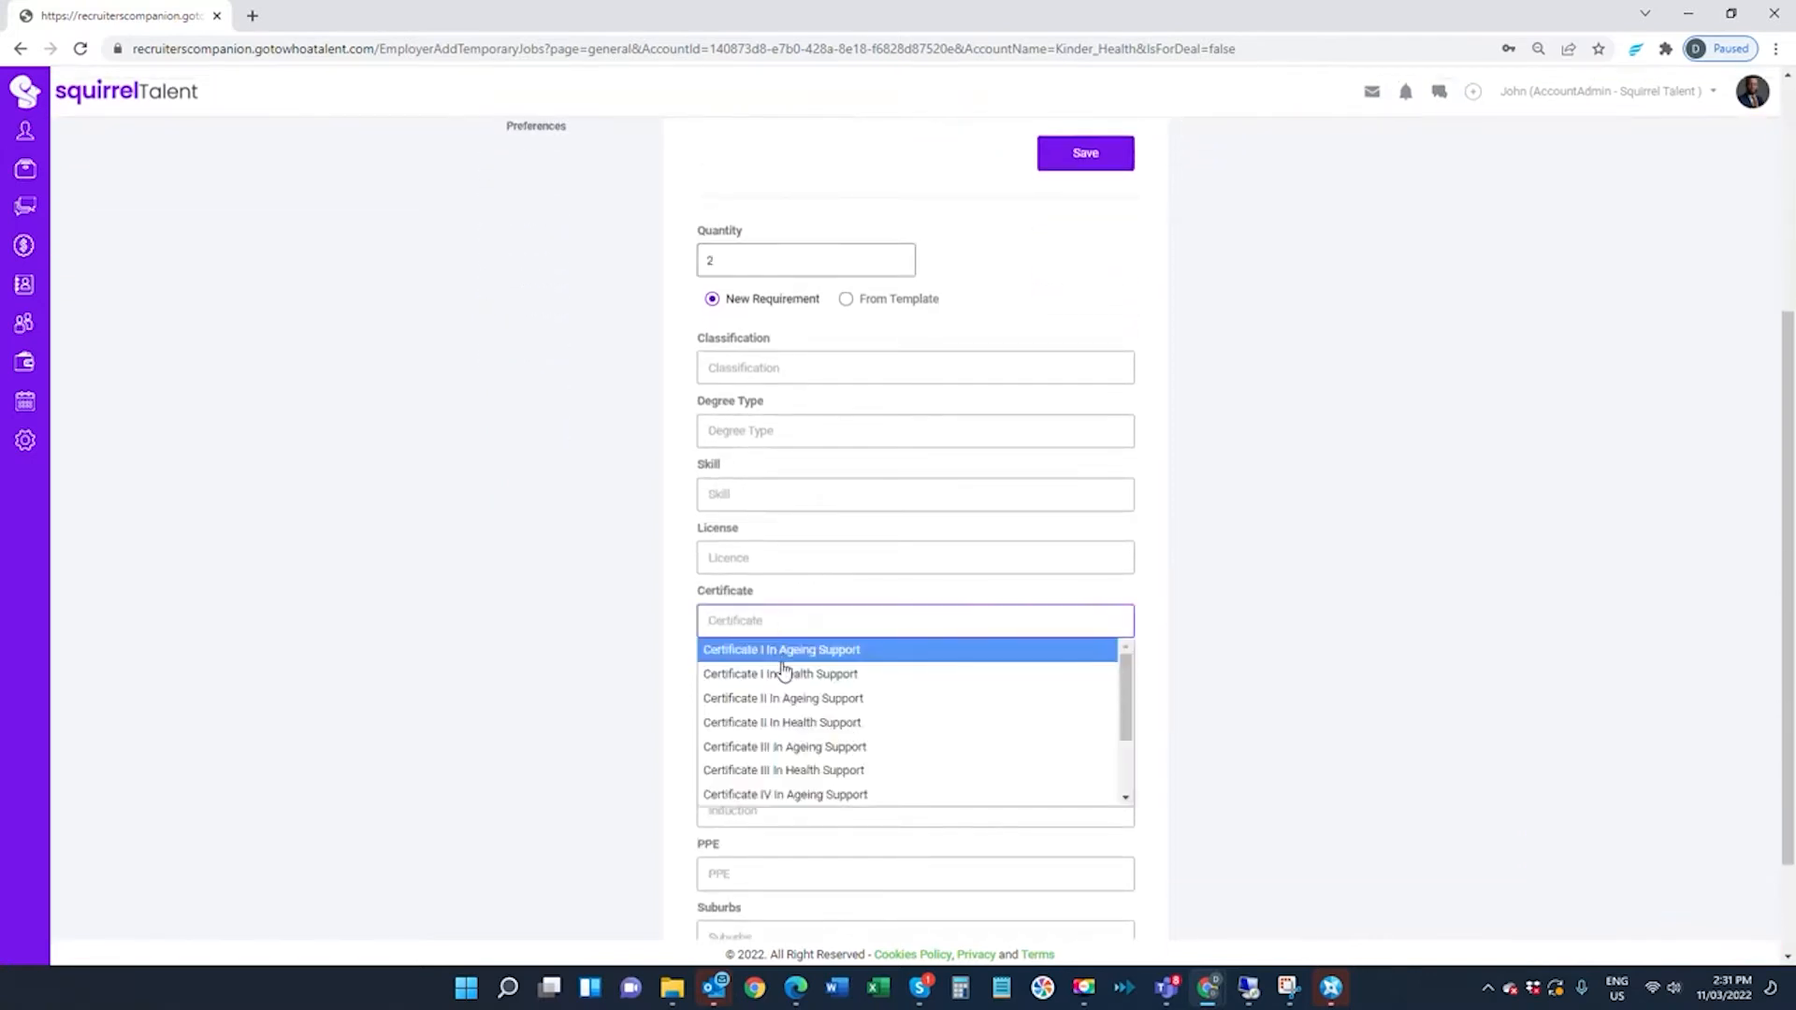
{"action": "left_click", "coordinate": [784, 674]}
Step: Mark the new requirement to be saved as a template named "Enrolled Nurses"
{"action": "scroll", "coordinate": [974, 587], "scroll_direction": "up", "scroll_amount": 1}
{"action": "scroll", "coordinate": [974, 587], "scroll_direction": "up", "scroll_amount": 2}
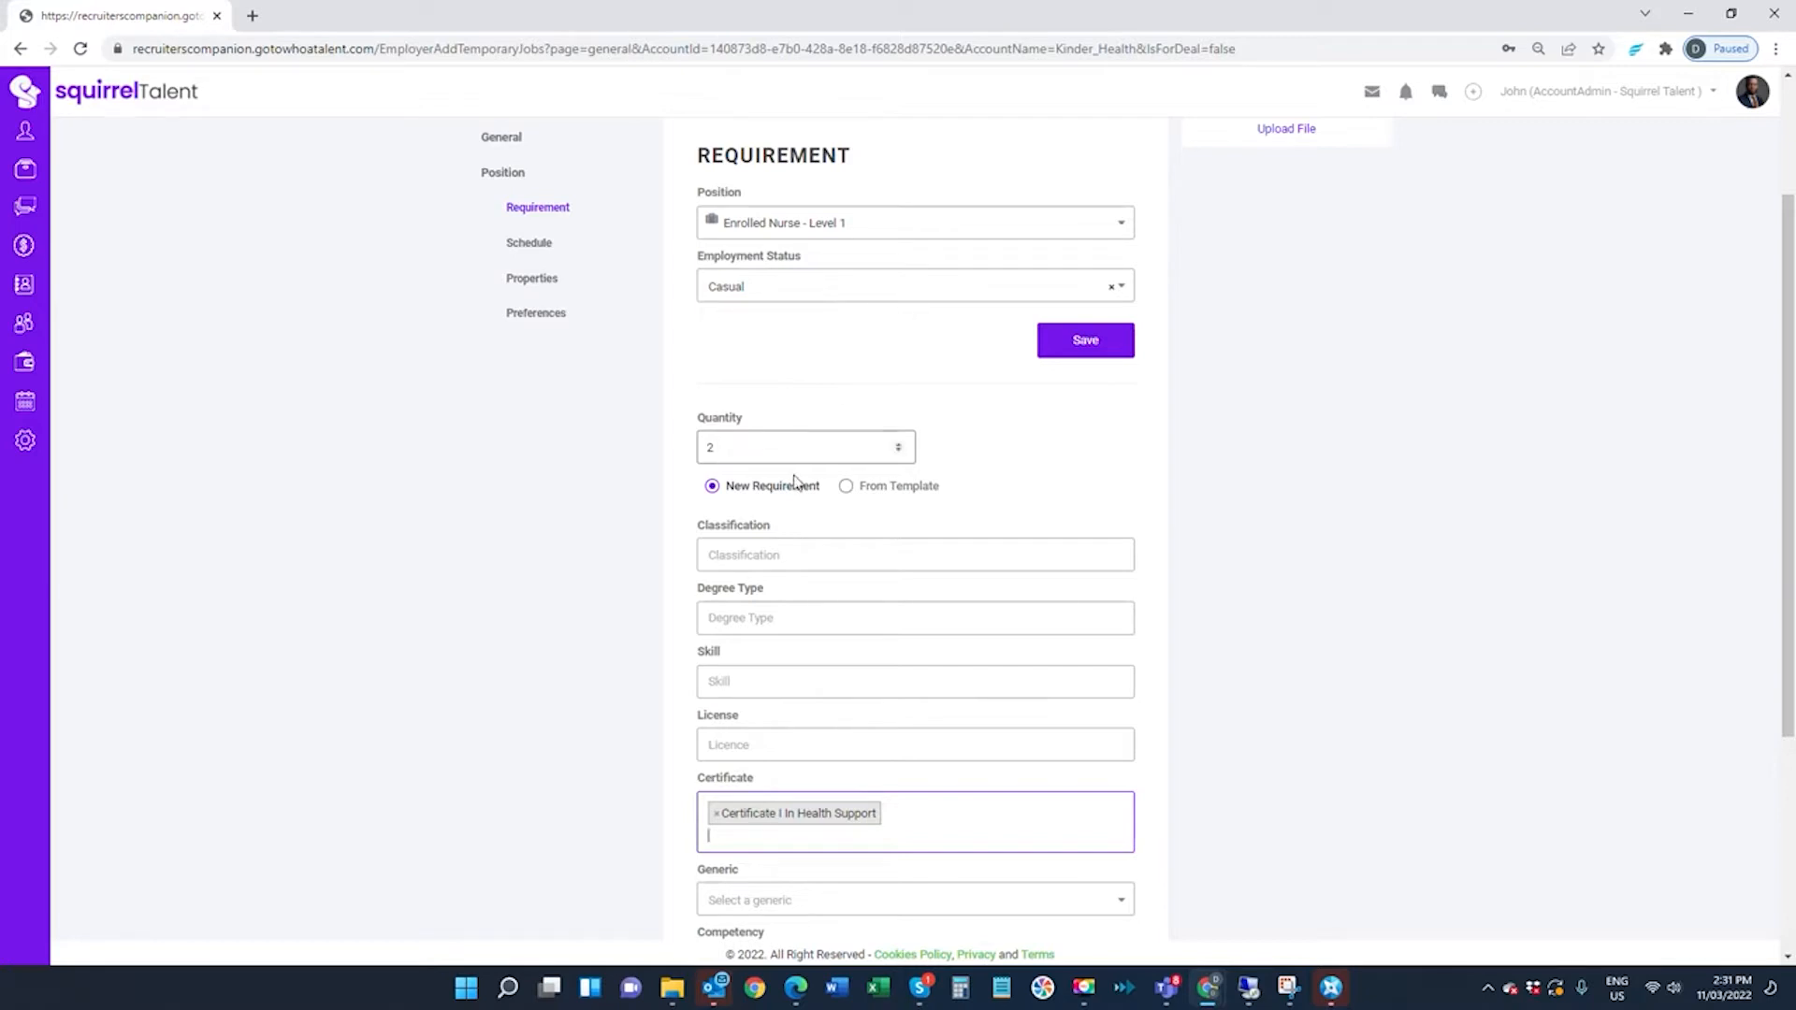
{"action": "scroll", "coordinate": [842, 598], "scroll_direction": "down", "scroll_amount": 2}
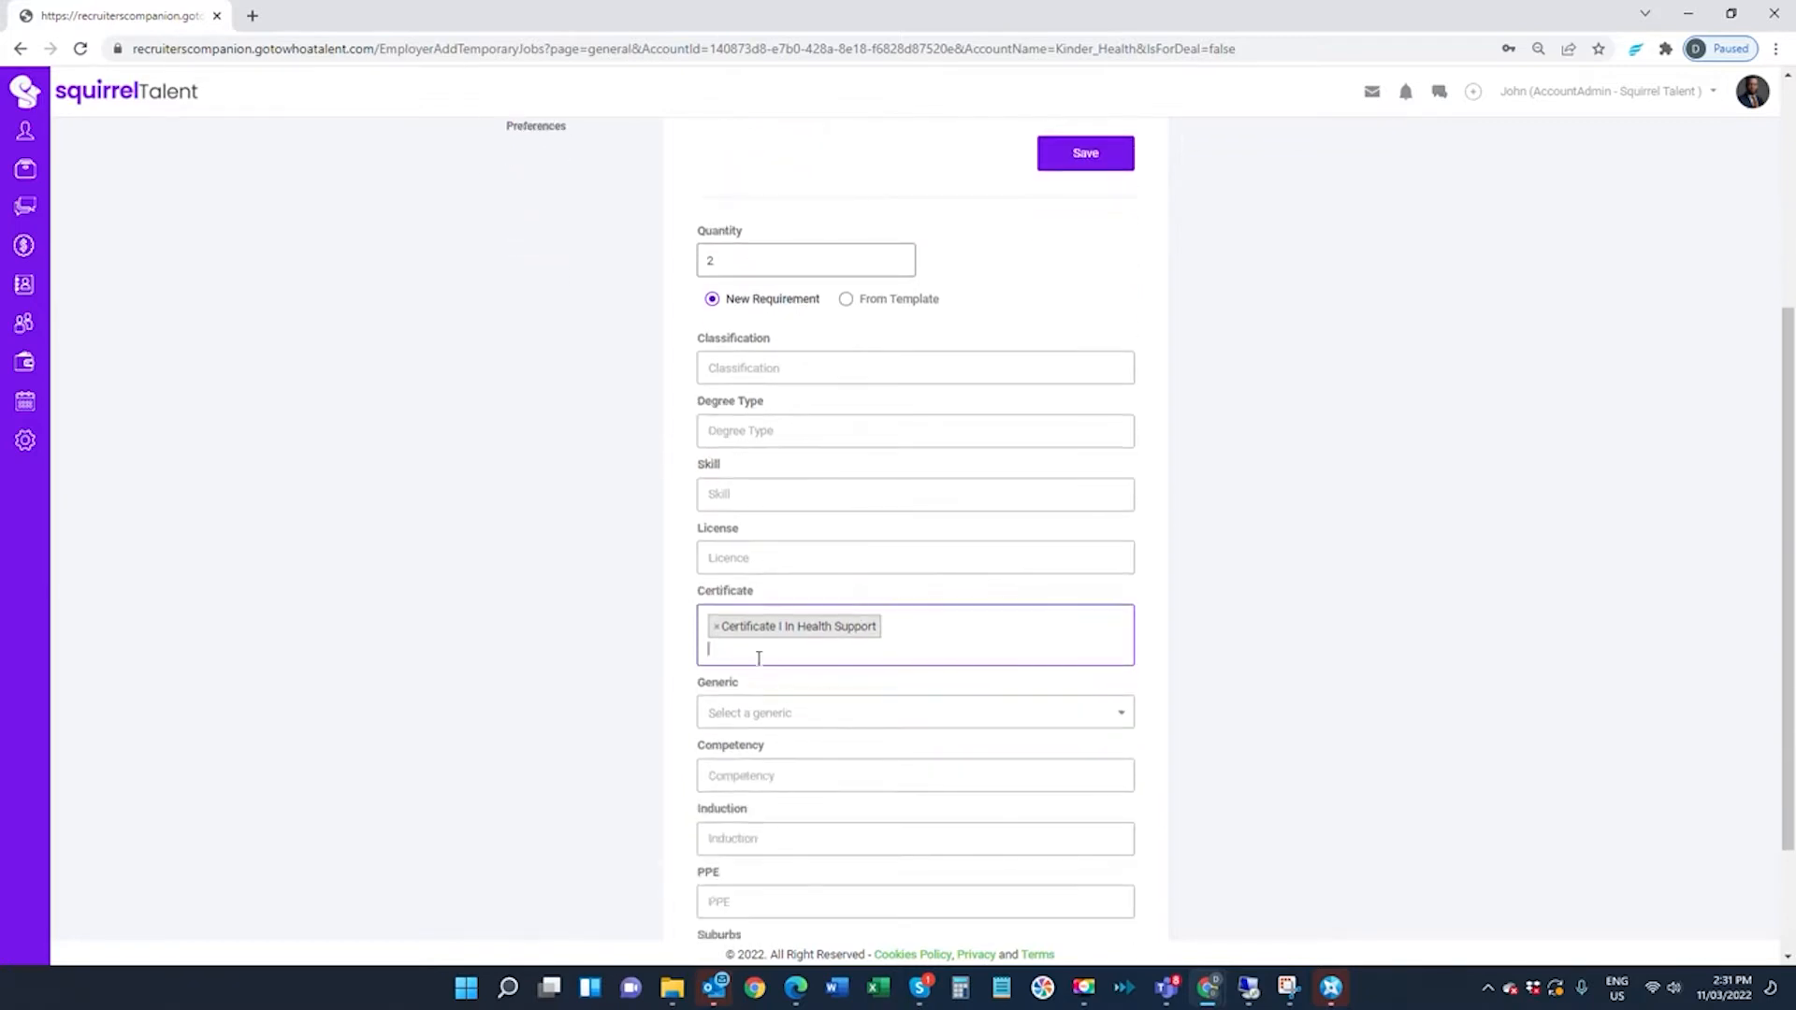
{"action": "scroll", "coordinate": [754, 652], "scroll_direction": "down", "scroll_amount": 1}
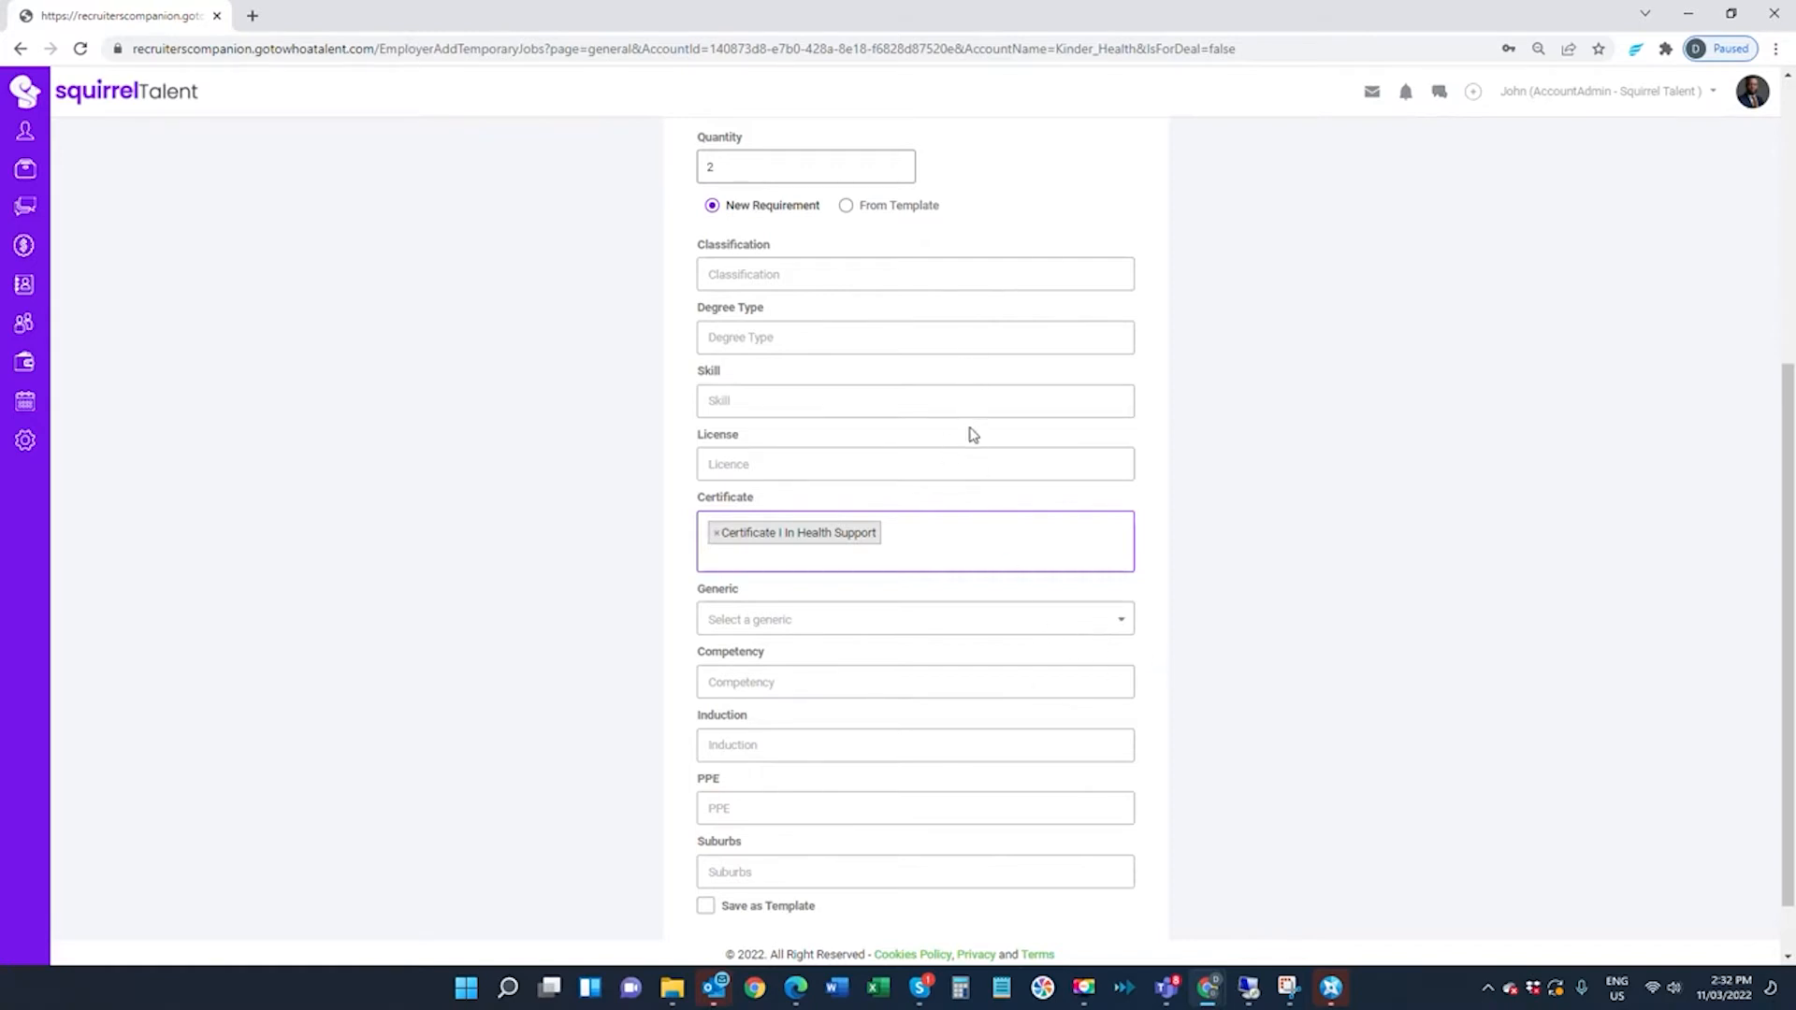
{"action": "scroll", "coordinate": [951, 449], "scroll_direction": "down", "scroll_amount": 1}
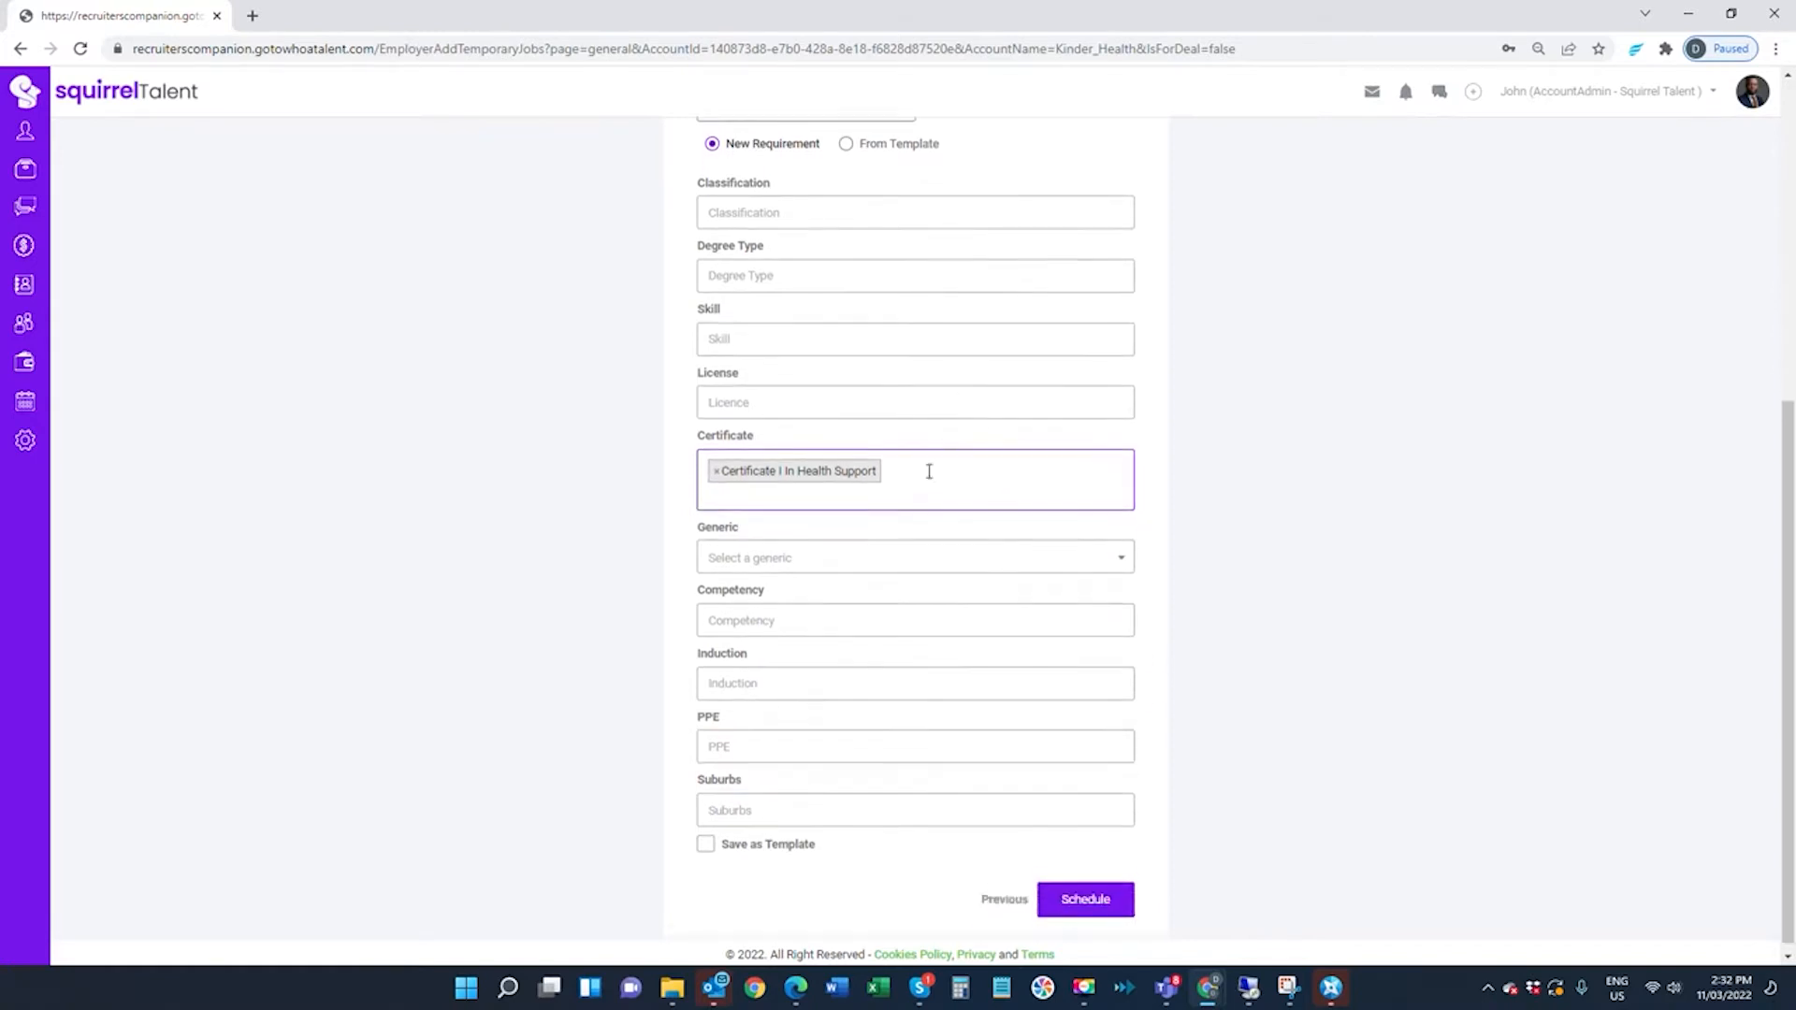
{"action": "scroll", "coordinate": [847, 752], "scroll_direction": "up", "scroll_amount": 3}
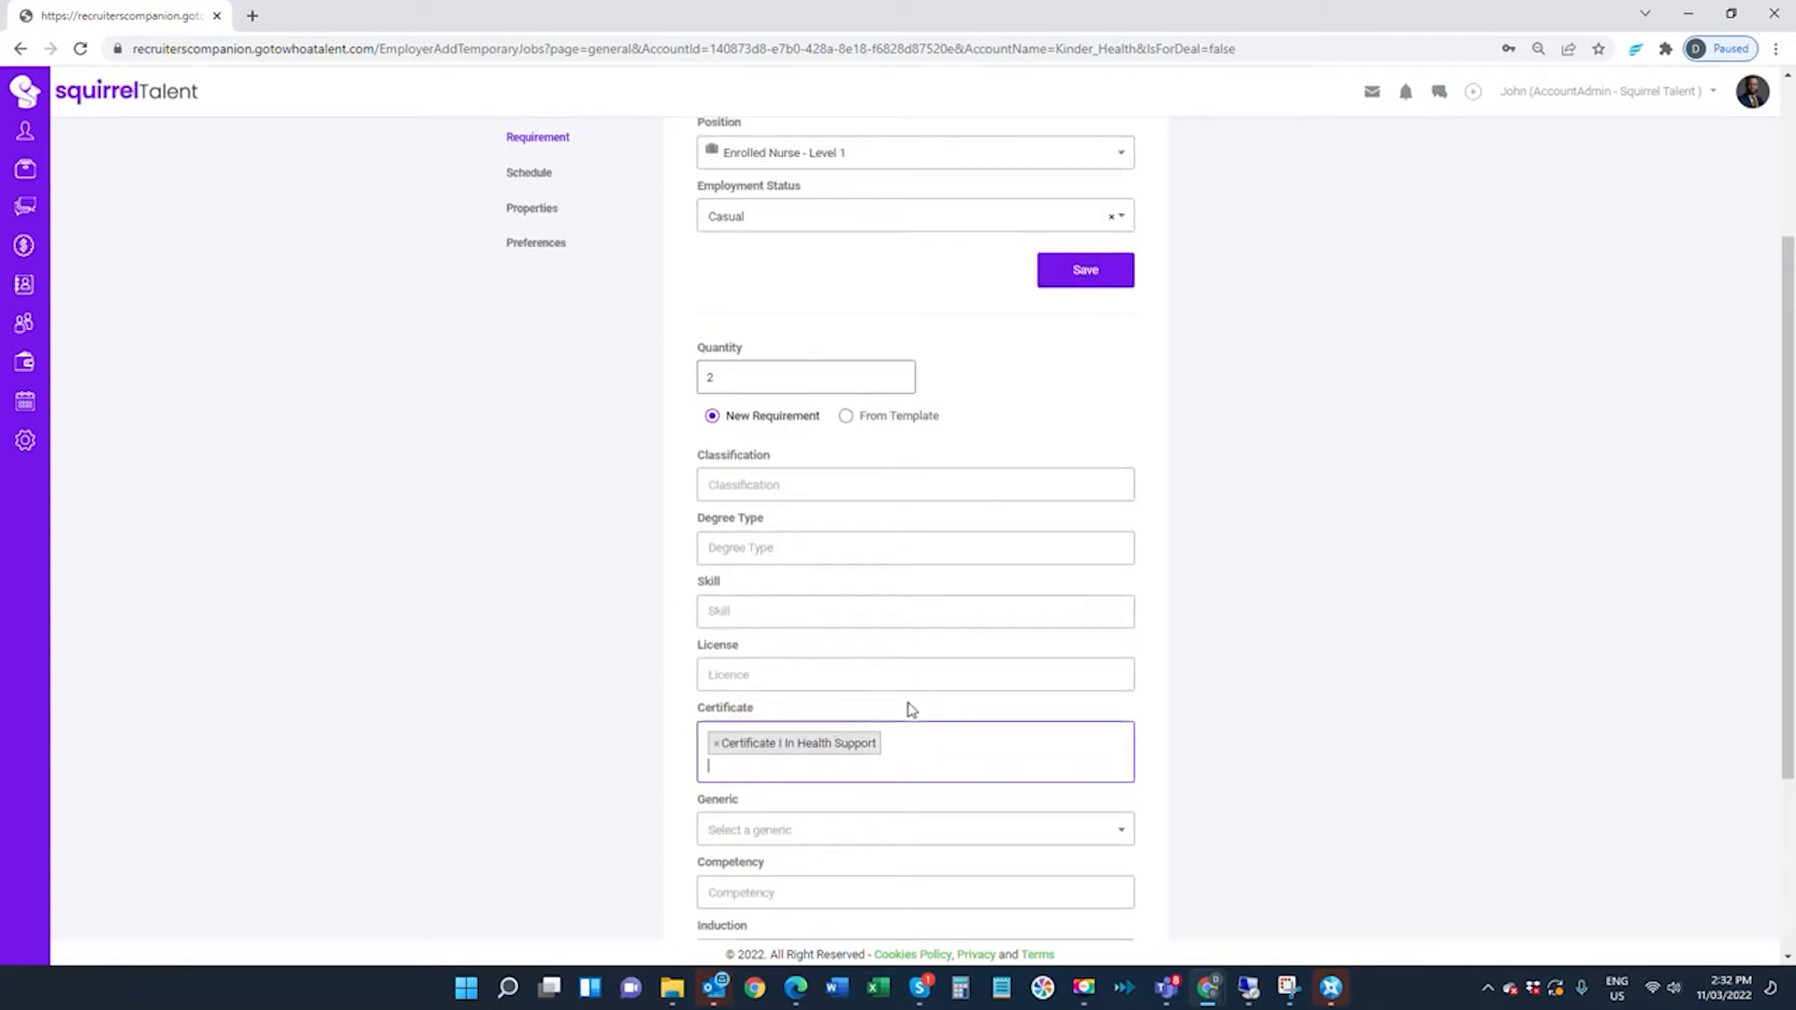
{"action": "scroll", "coordinate": [907, 710], "scroll_direction": "down", "scroll_amount": 3}
{"action": "left_click", "coordinate": [705, 836]}
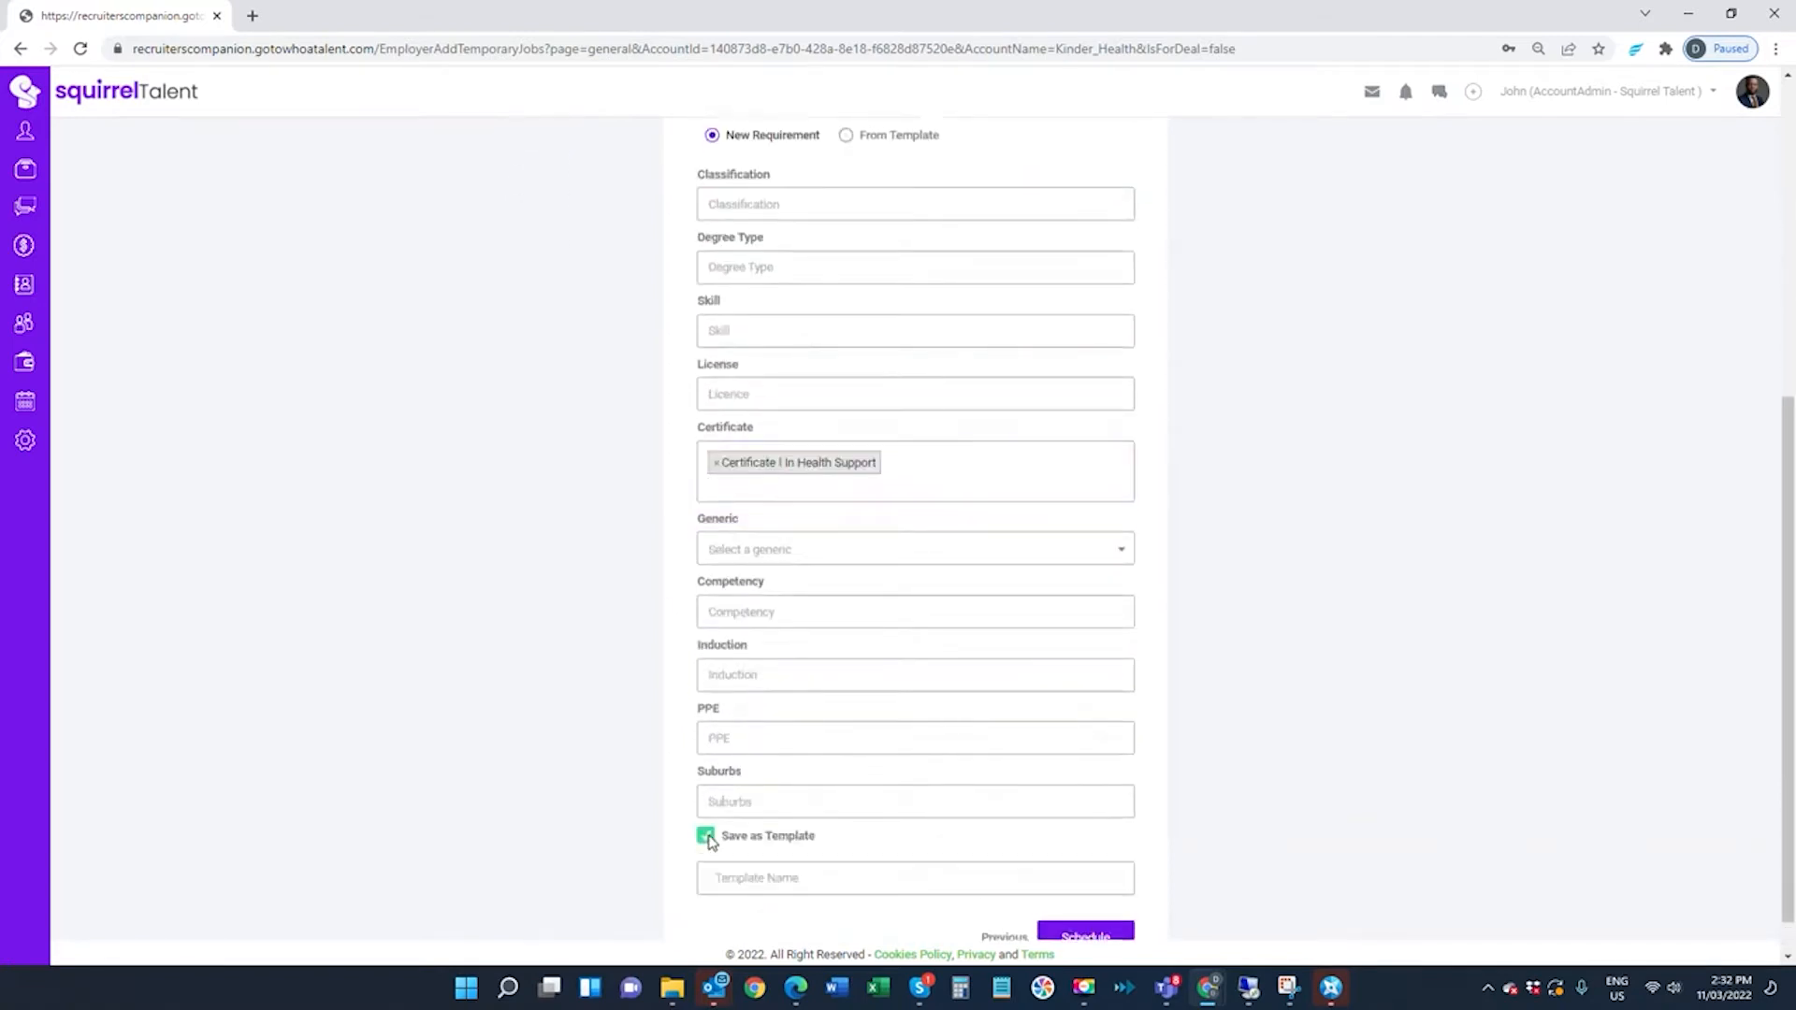
{"action": "left_click", "coordinate": [731, 878]}
{"action": "type", "text": "Em"}
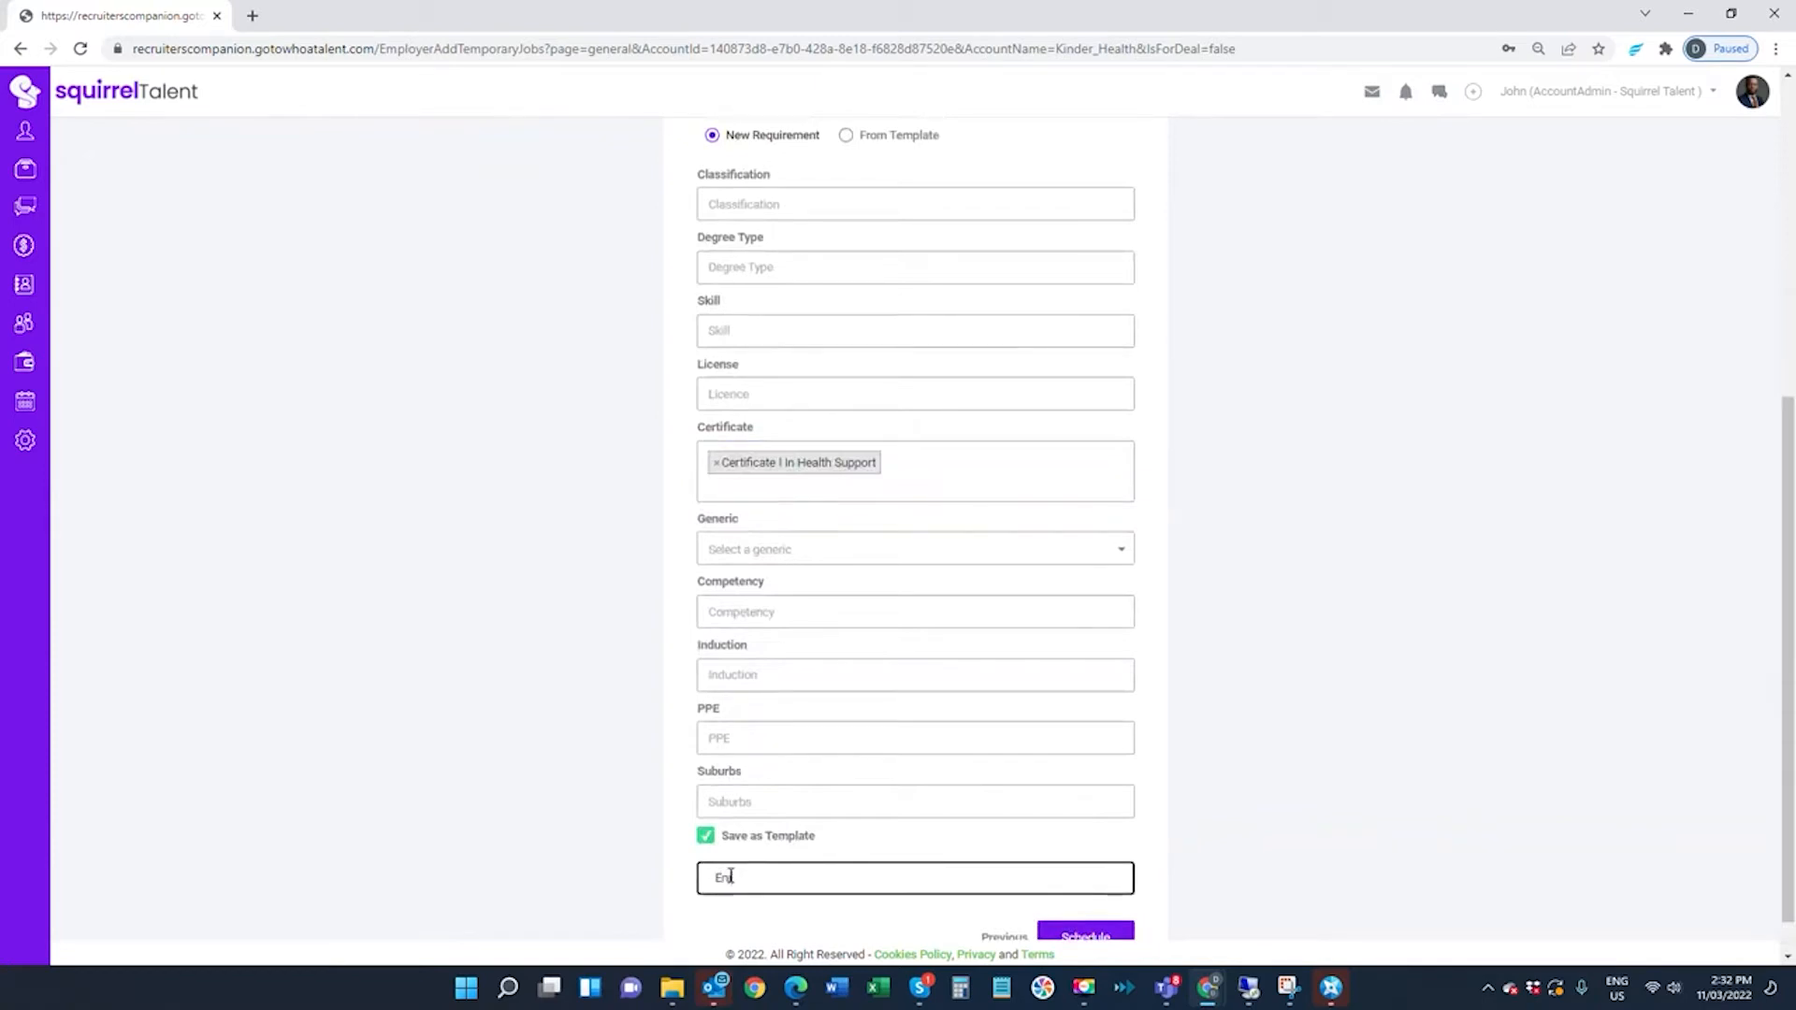
{"action": "type", "text": "ployer"}
{"action": "key", "text": "BackSpace"}
{"action": "key", "text": "BackSpace"}
{"action": "key", "text": "BackSpace"}
{"action": "key", "text": "BackSpace"}
{"action": "type", "text": "lled Nurses"}
Step: Check the completed requirement details and continue to the position's schedule
{"action": "scroll", "coordinate": [886, 726], "scroll_direction": "up", "scroll_amount": 3}
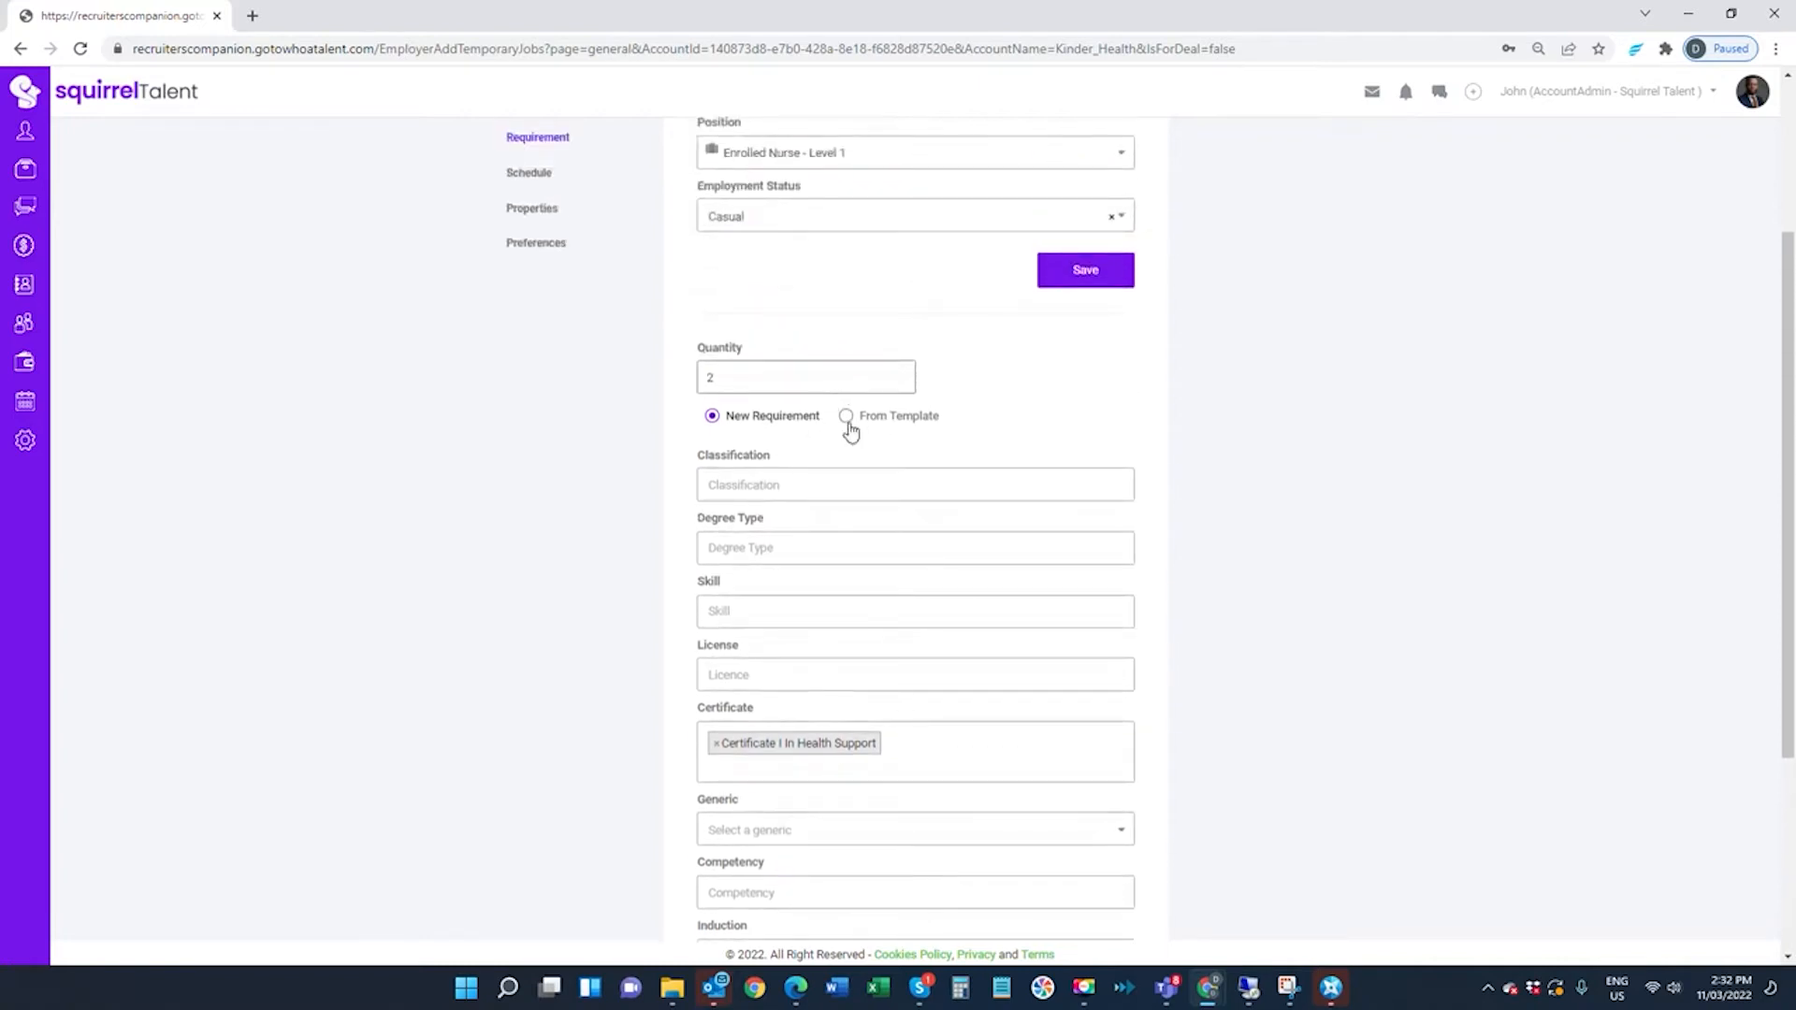
{"action": "scroll", "coordinate": [856, 636], "scroll_direction": "down", "scroll_amount": 3}
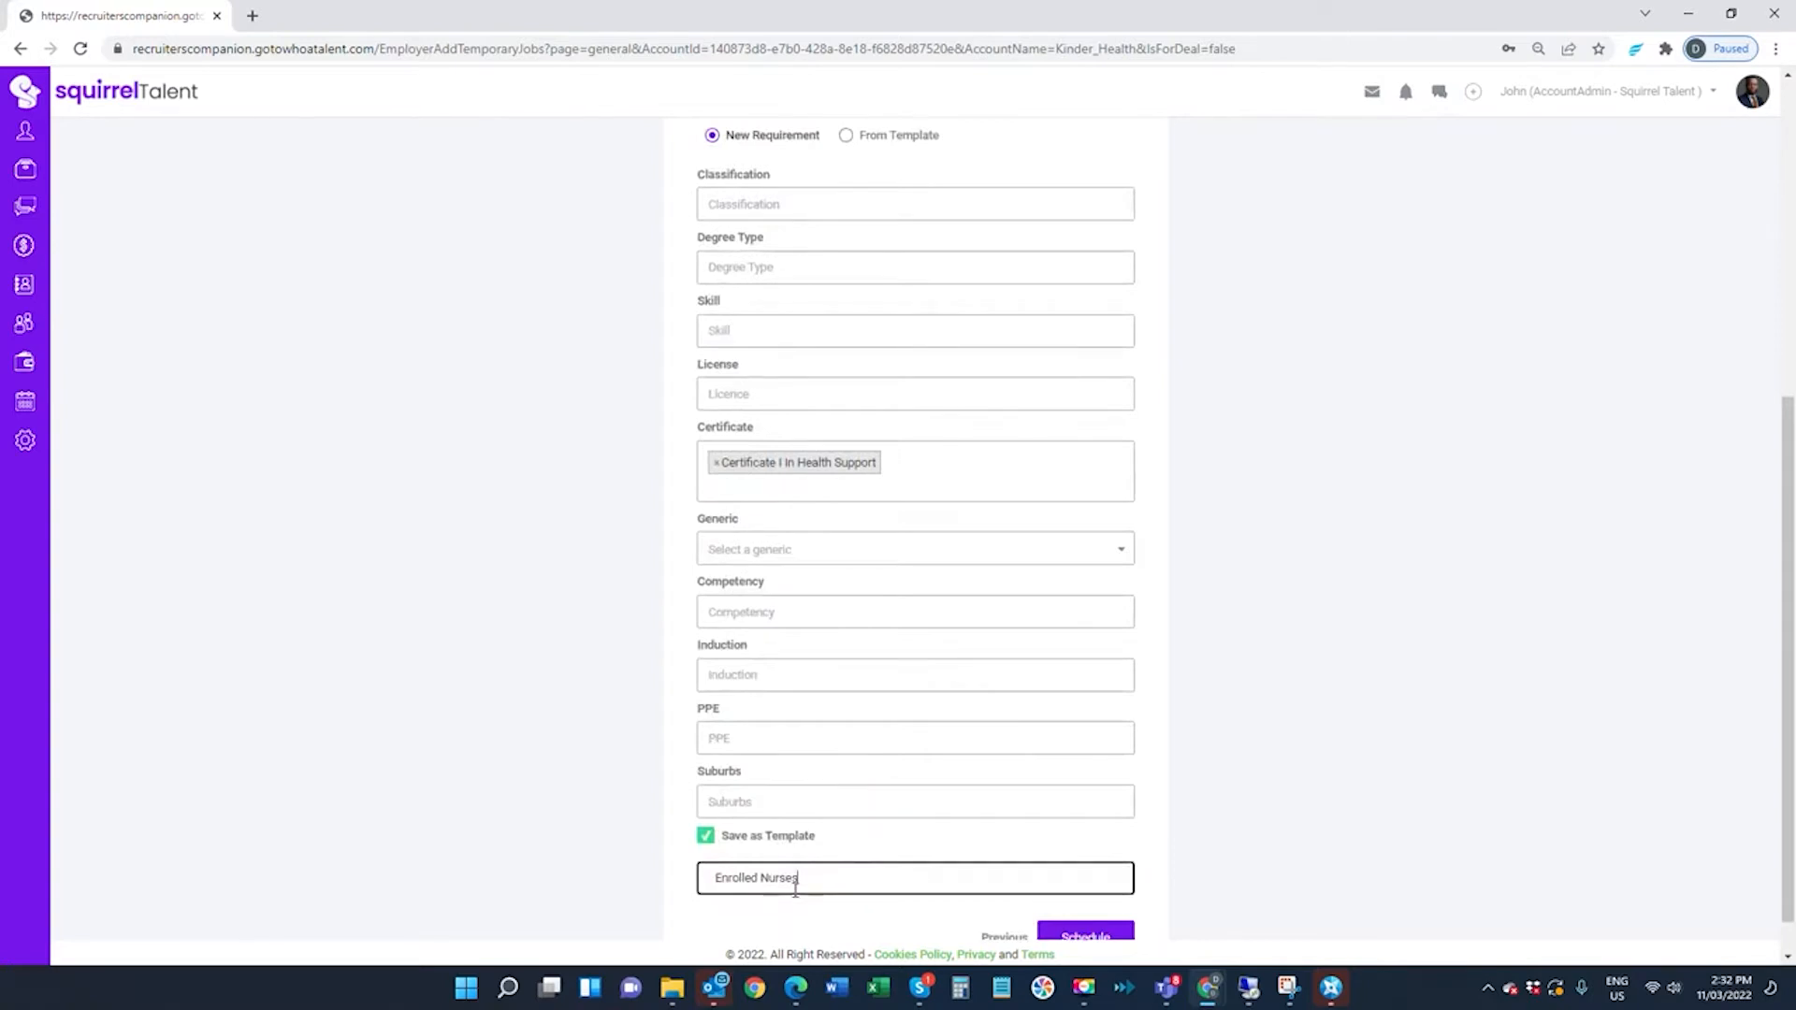
{"action": "scroll", "coordinate": [873, 737], "scroll_direction": "up", "scroll_amount": 5}
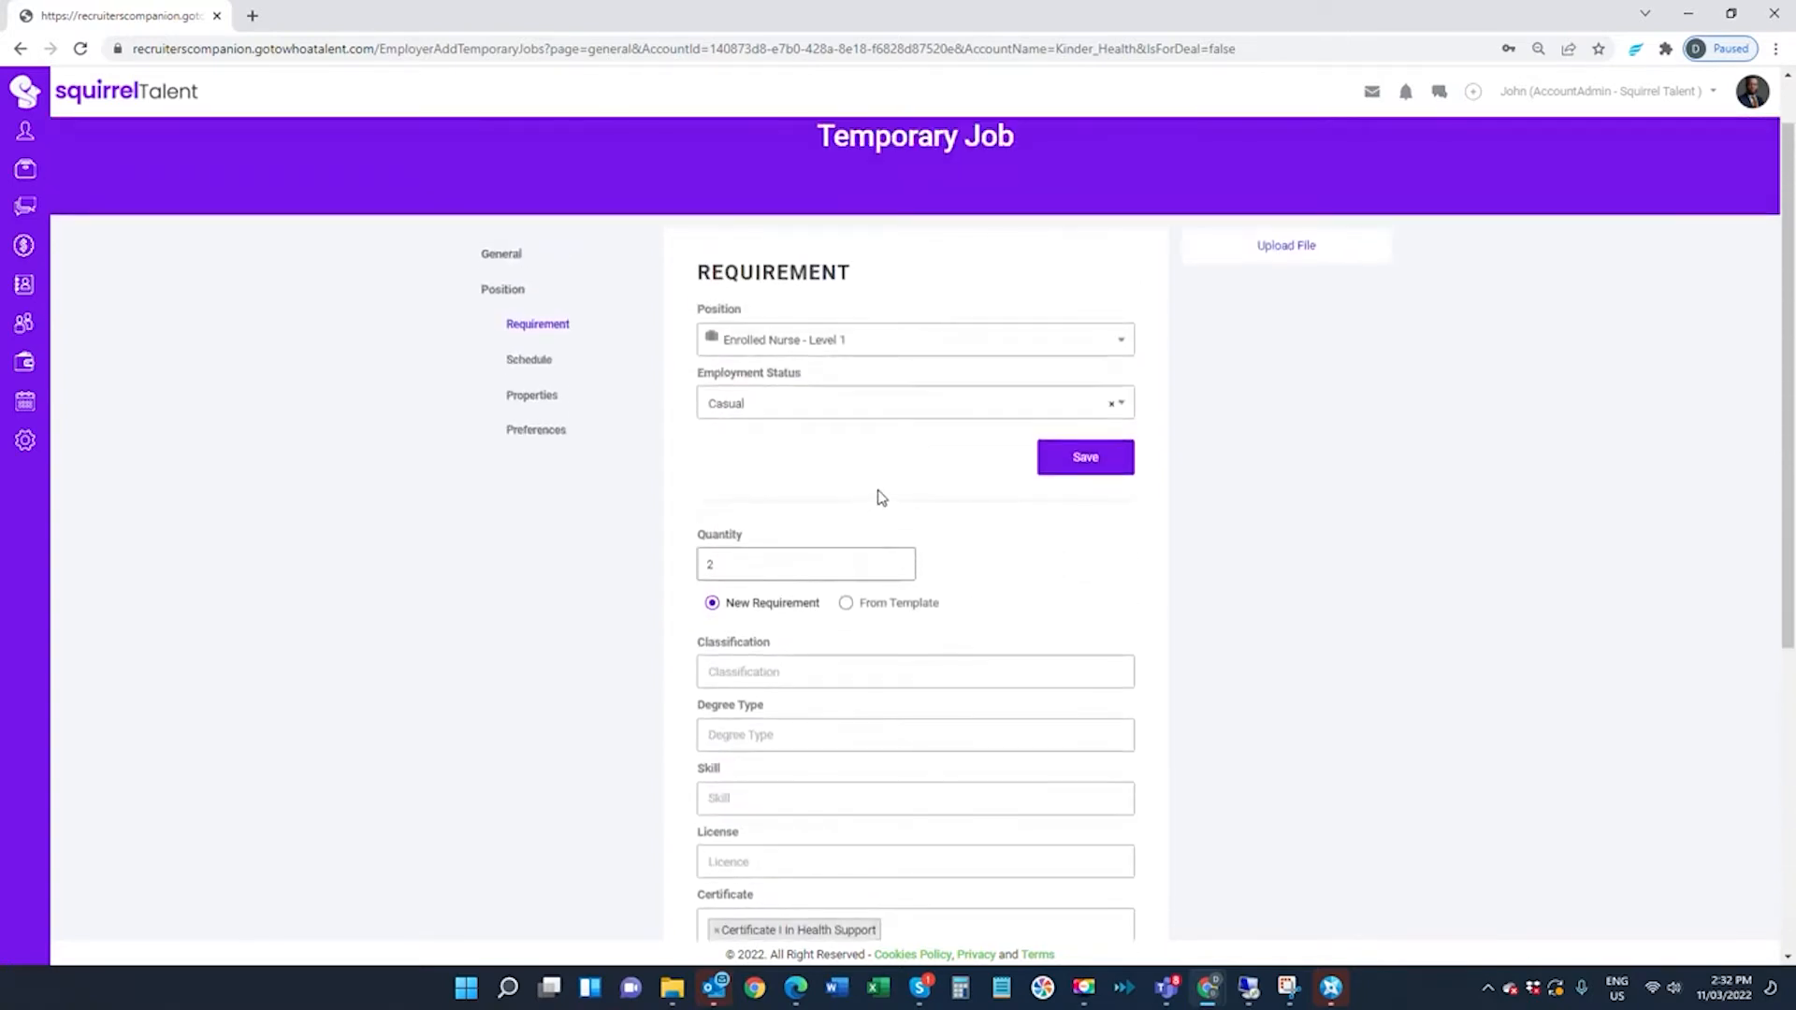
{"action": "scroll", "coordinate": [881, 495], "scroll_direction": "down", "scroll_amount": 5}
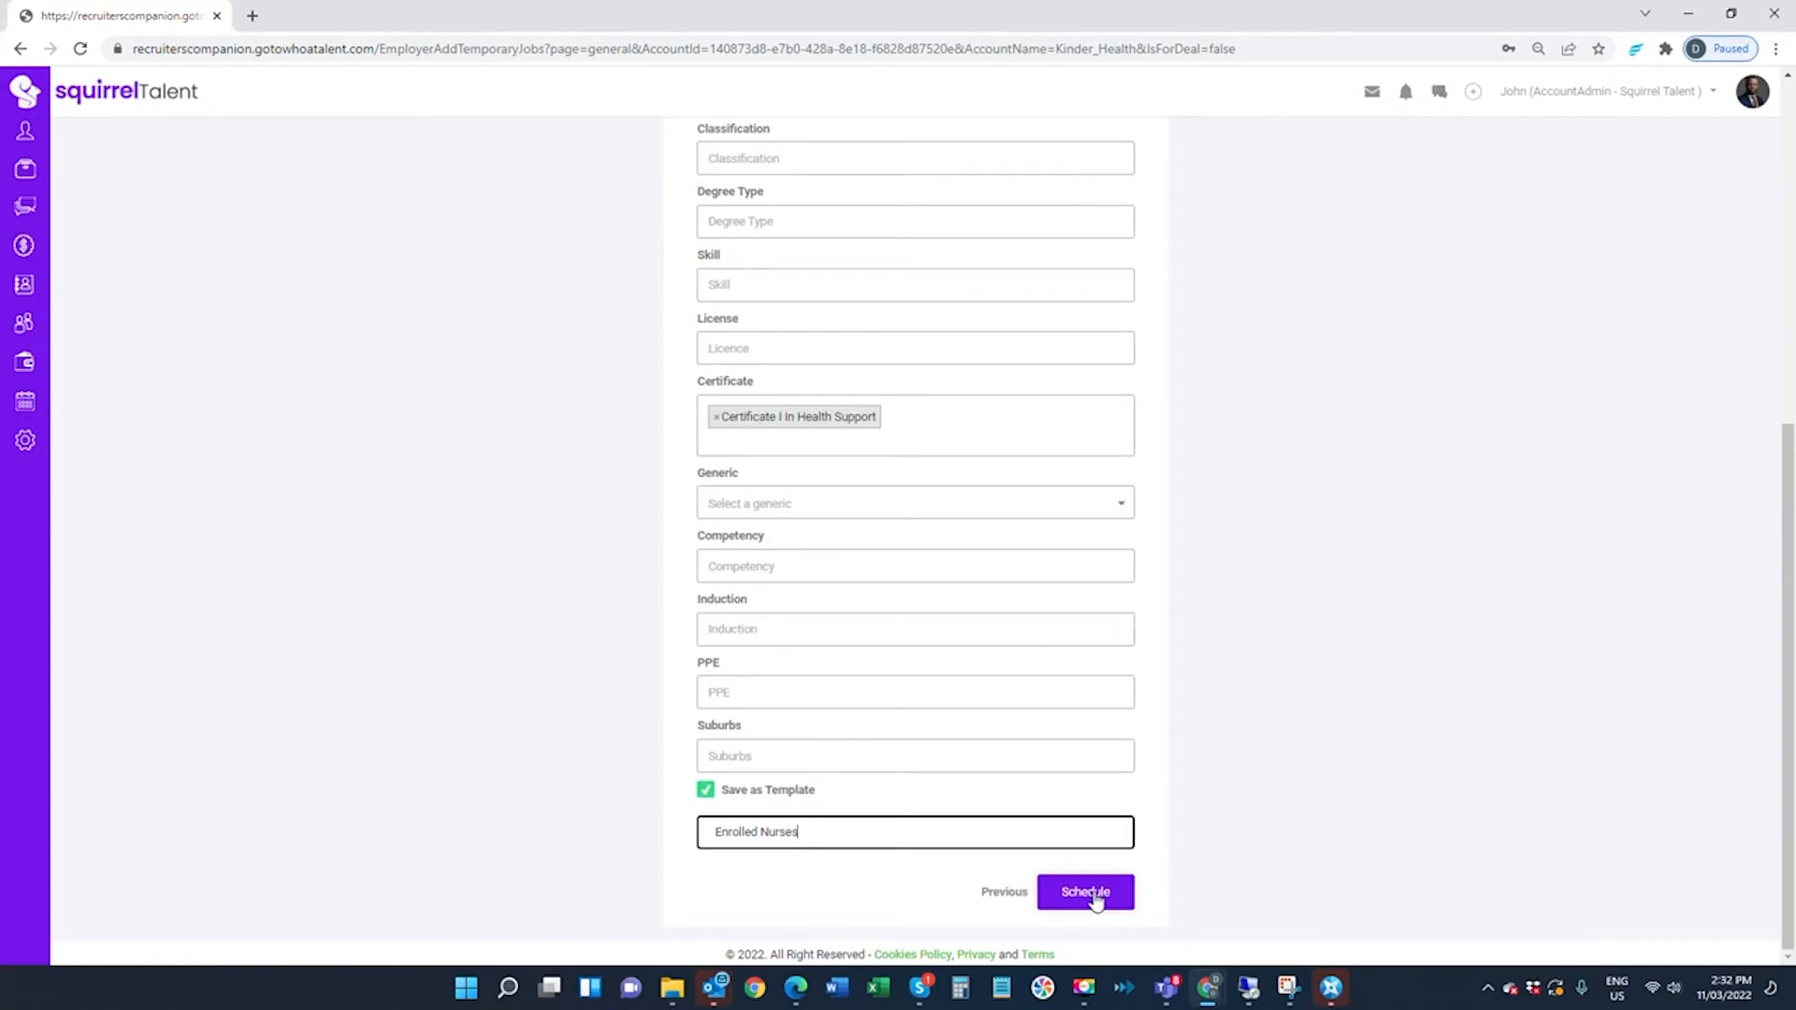
{"action": "scroll", "coordinate": [1032, 726], "scroll_direction": "up", "scroll_amount": 6}
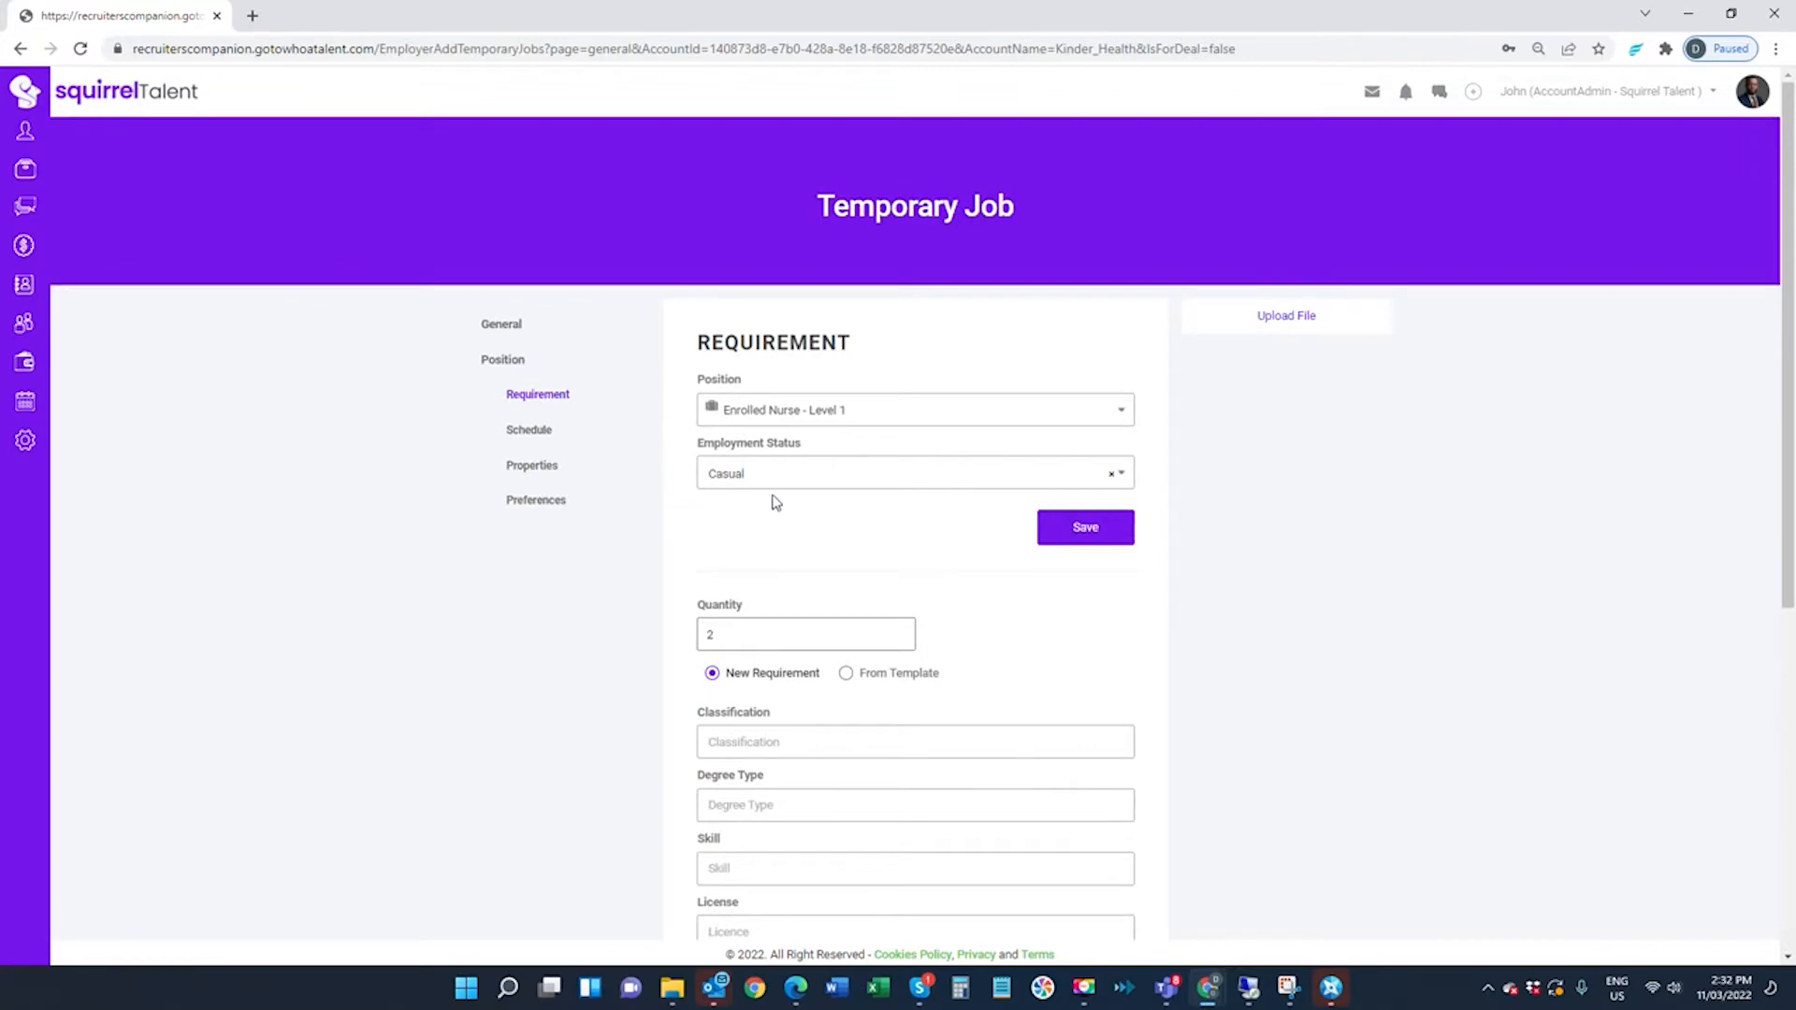
{"action": "scroll", "coordinate": [804, 520], "scroll_direction": "down", "scroll_amount": 5}
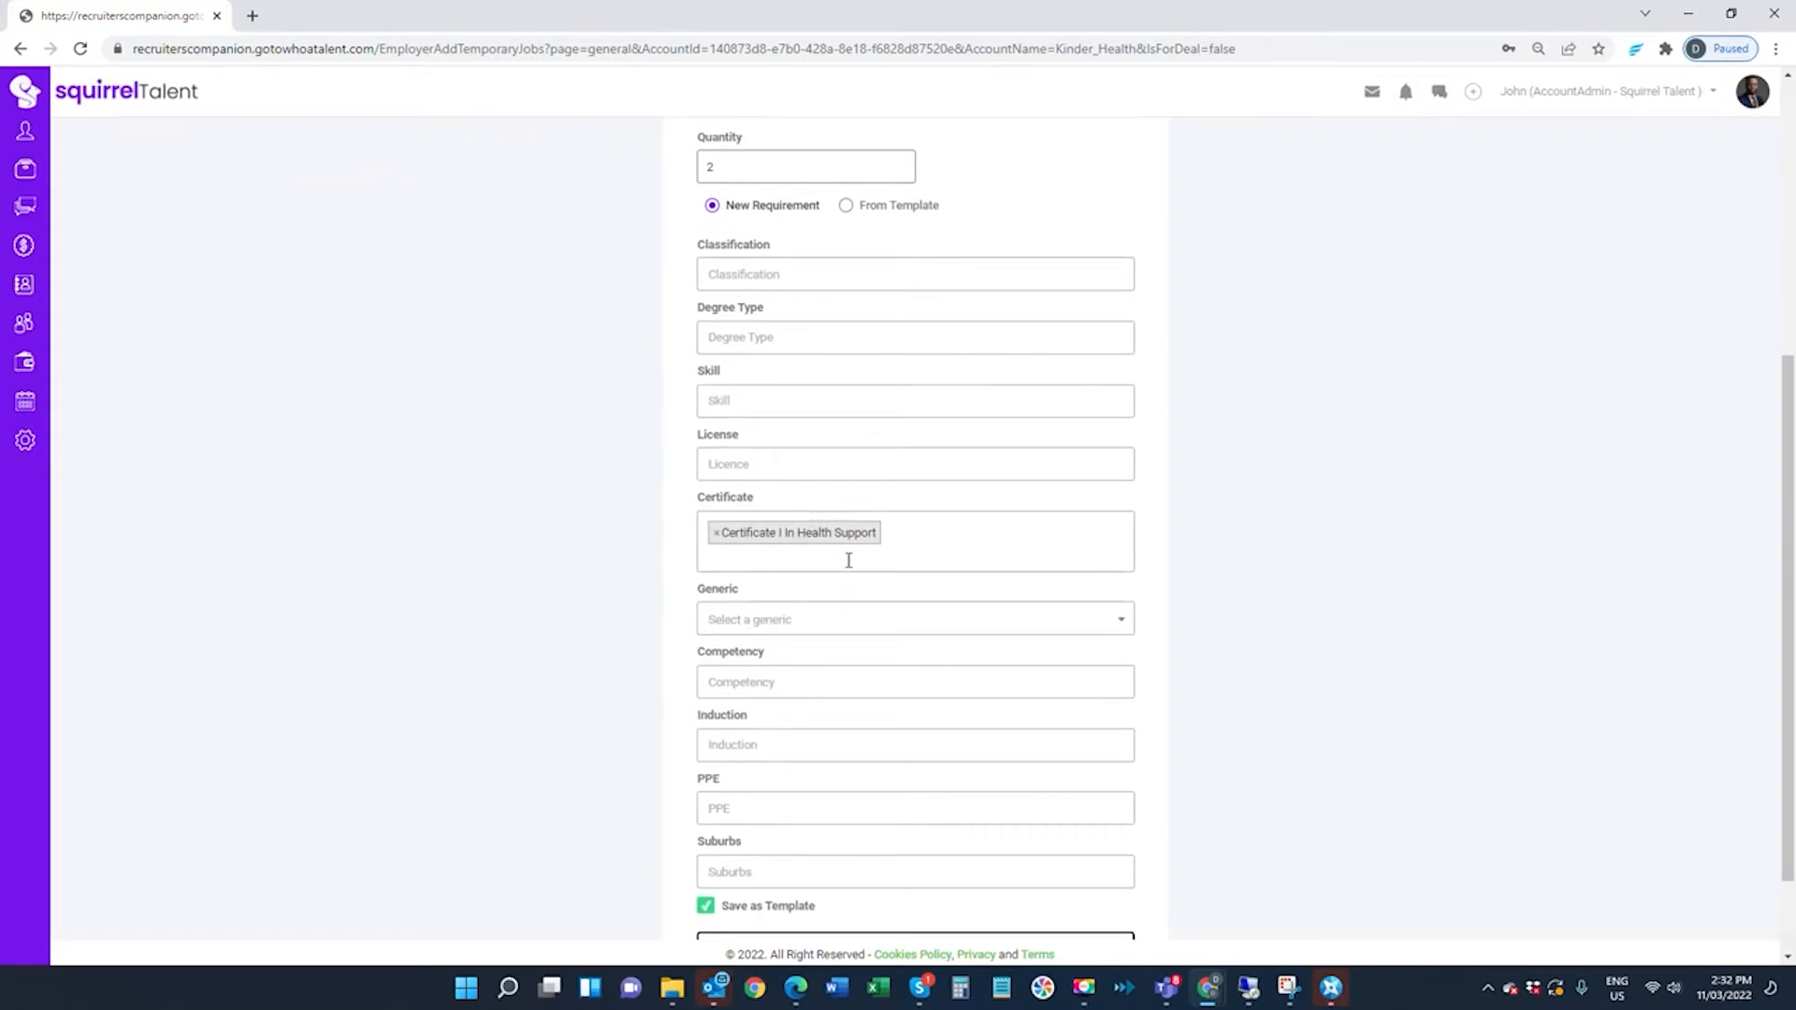
{"action": "scroll", "coordinate": [905, 570], "scroll_direction": "down", "scroll_amount": 1}
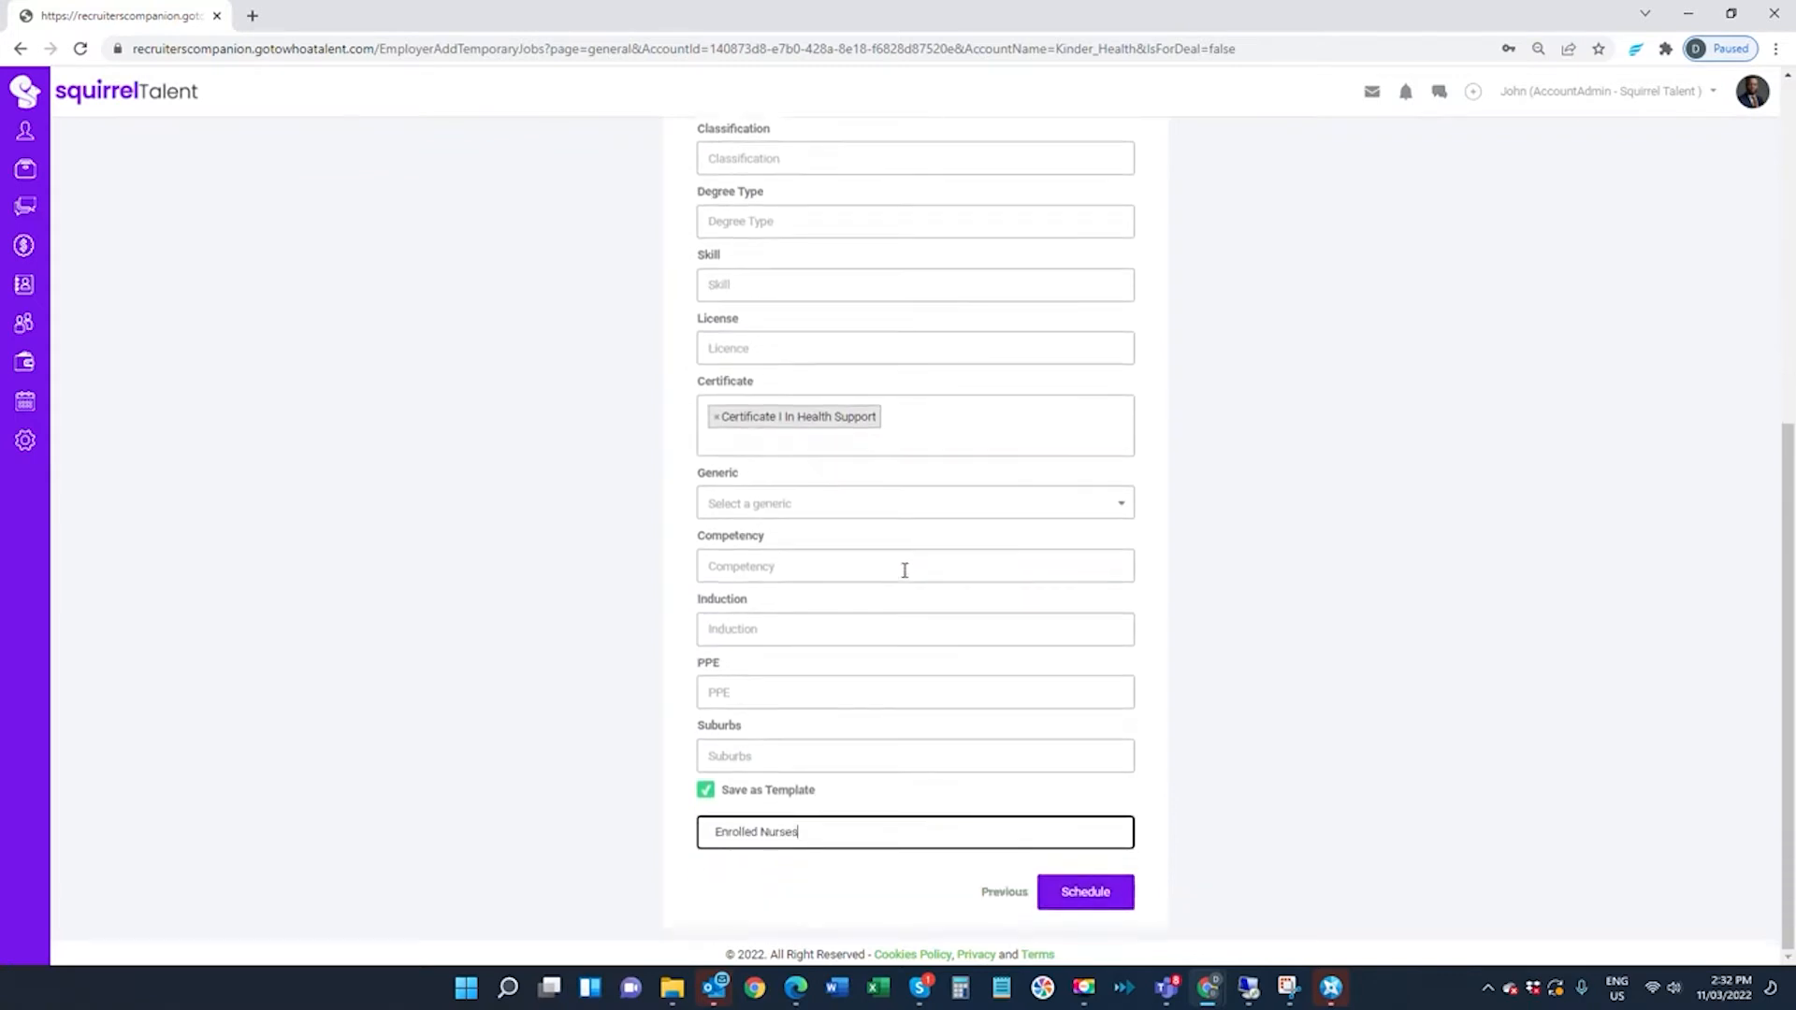
{"action": "left_click", "coordinate": [1072, 896]}
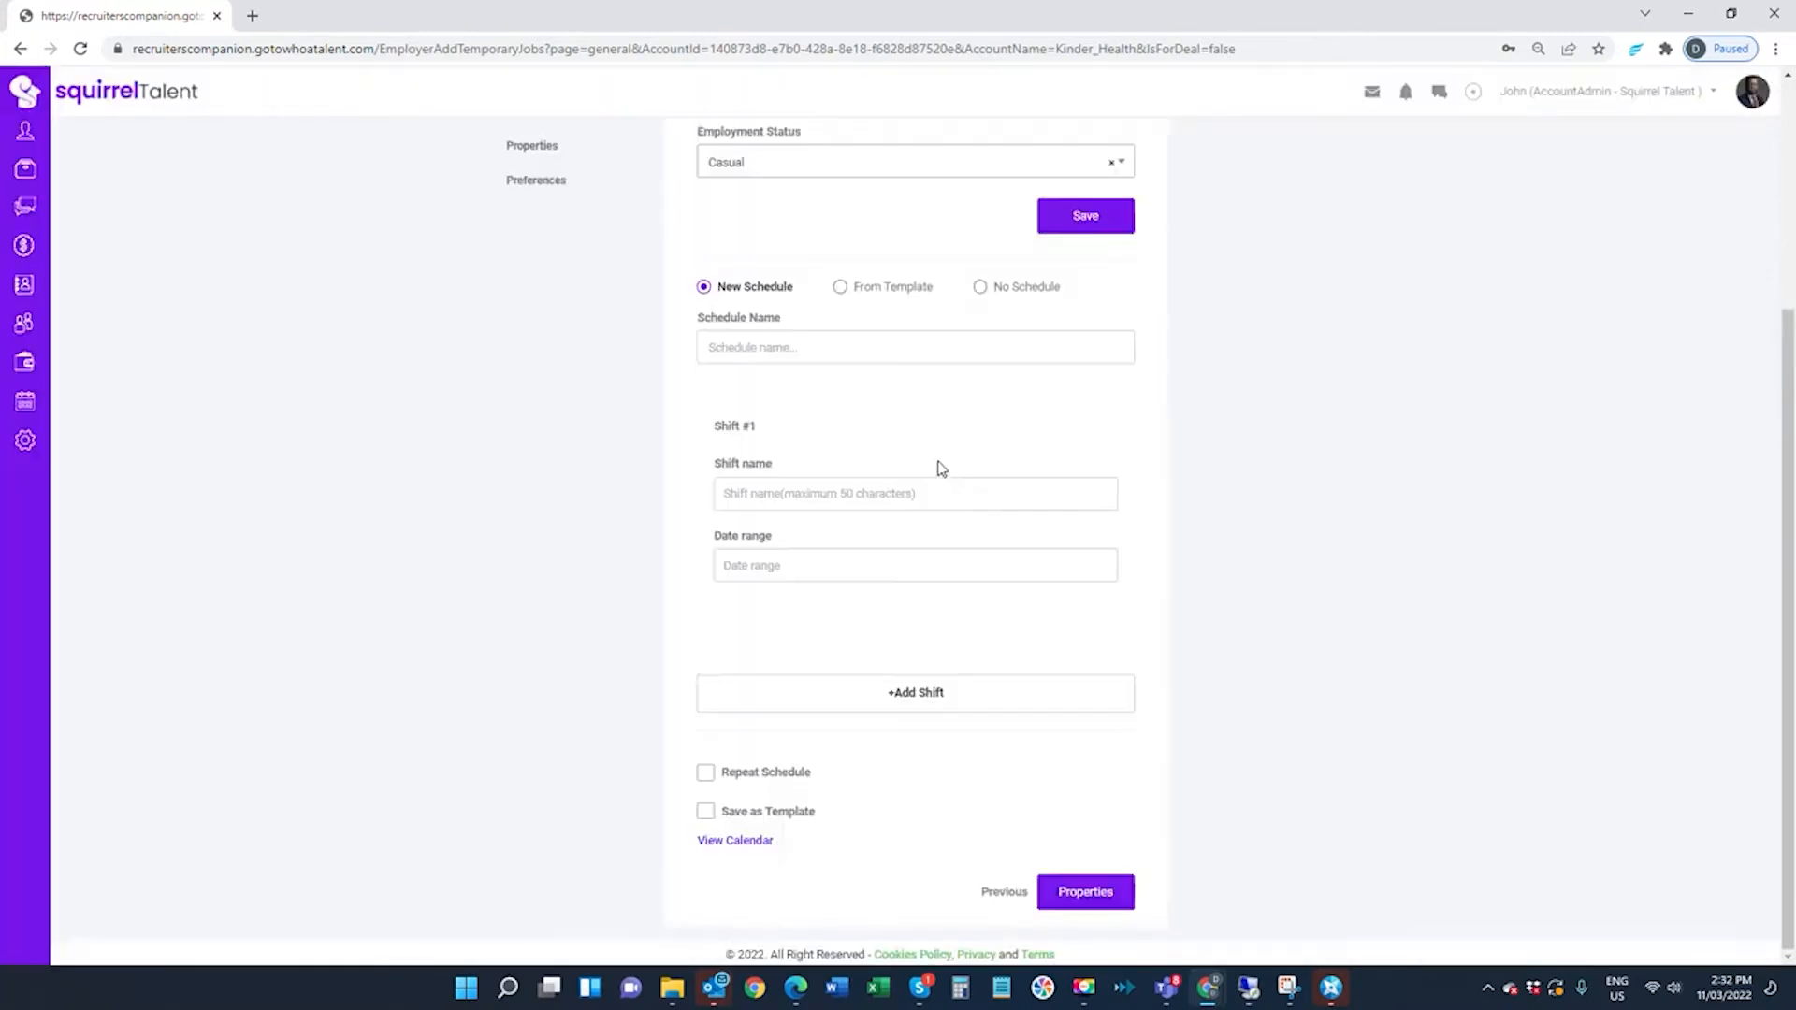
Step: Name the new schedule "Standard PM Shift"
{"action": "scroll", "coordinate": [840, 276], "scroll_direction": "up", "scroll_amount": 1}
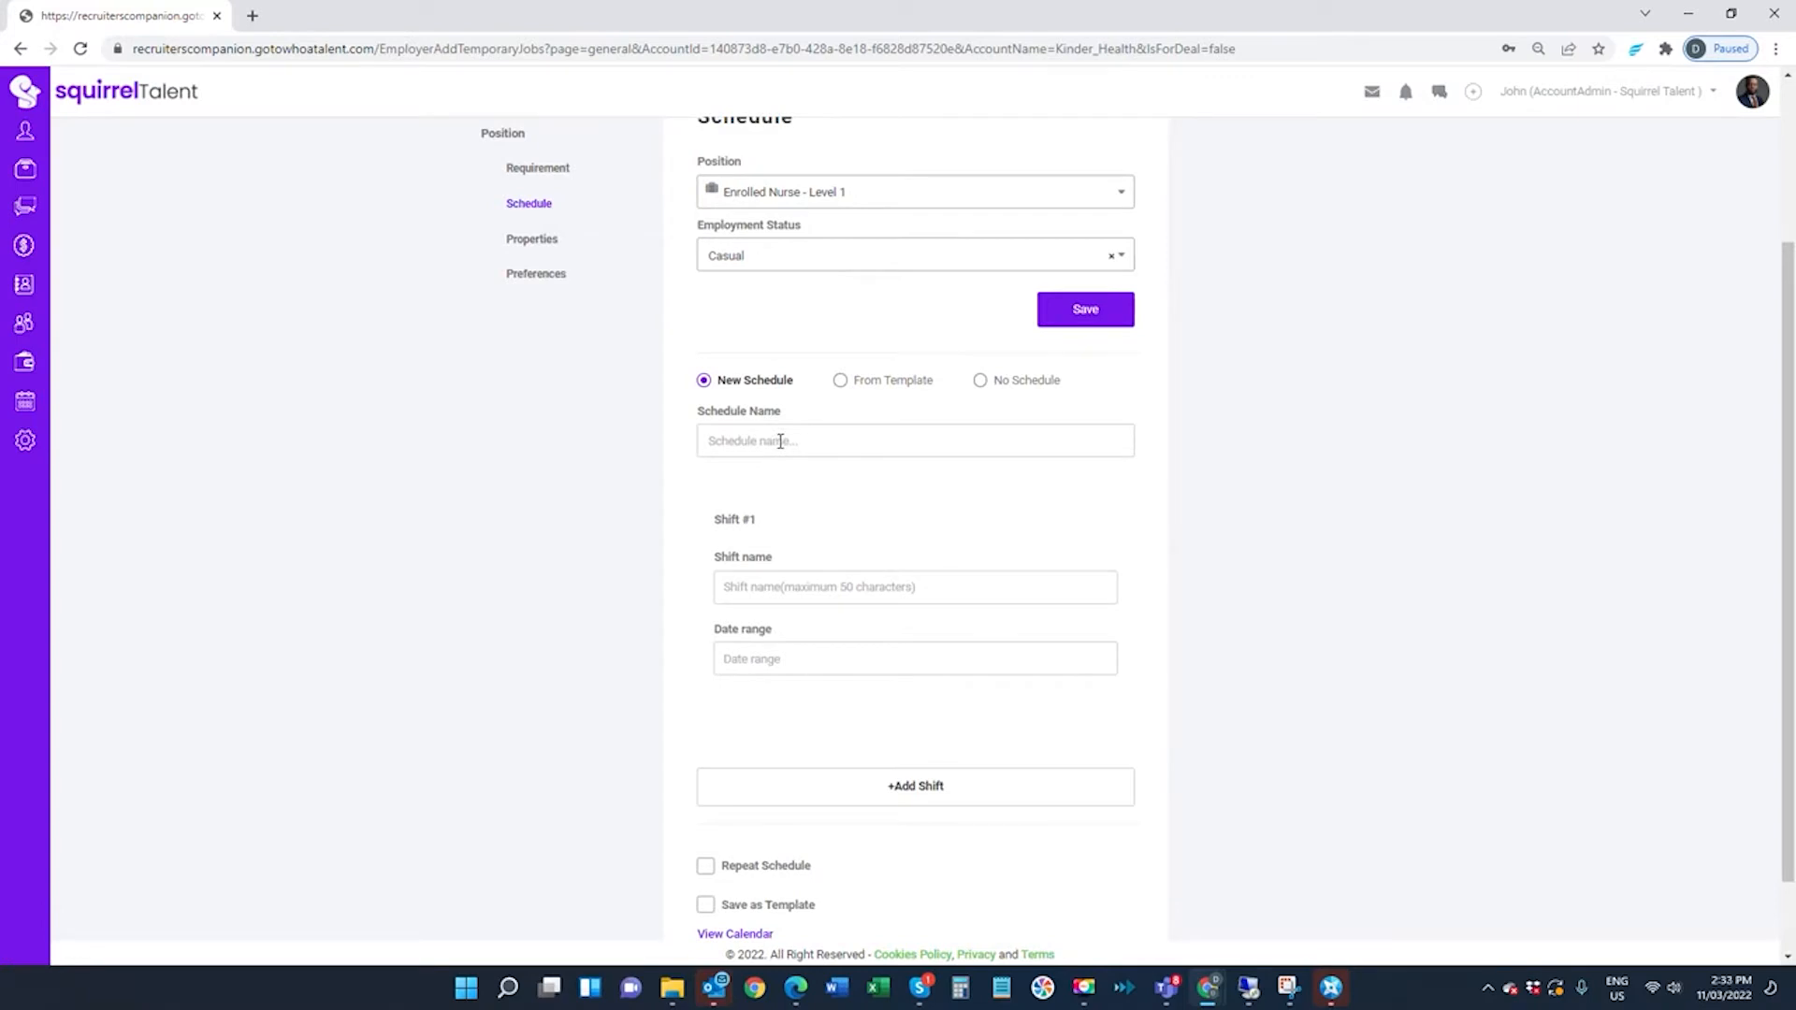
{"action": "left_click", "coordinate": [780, 442]}
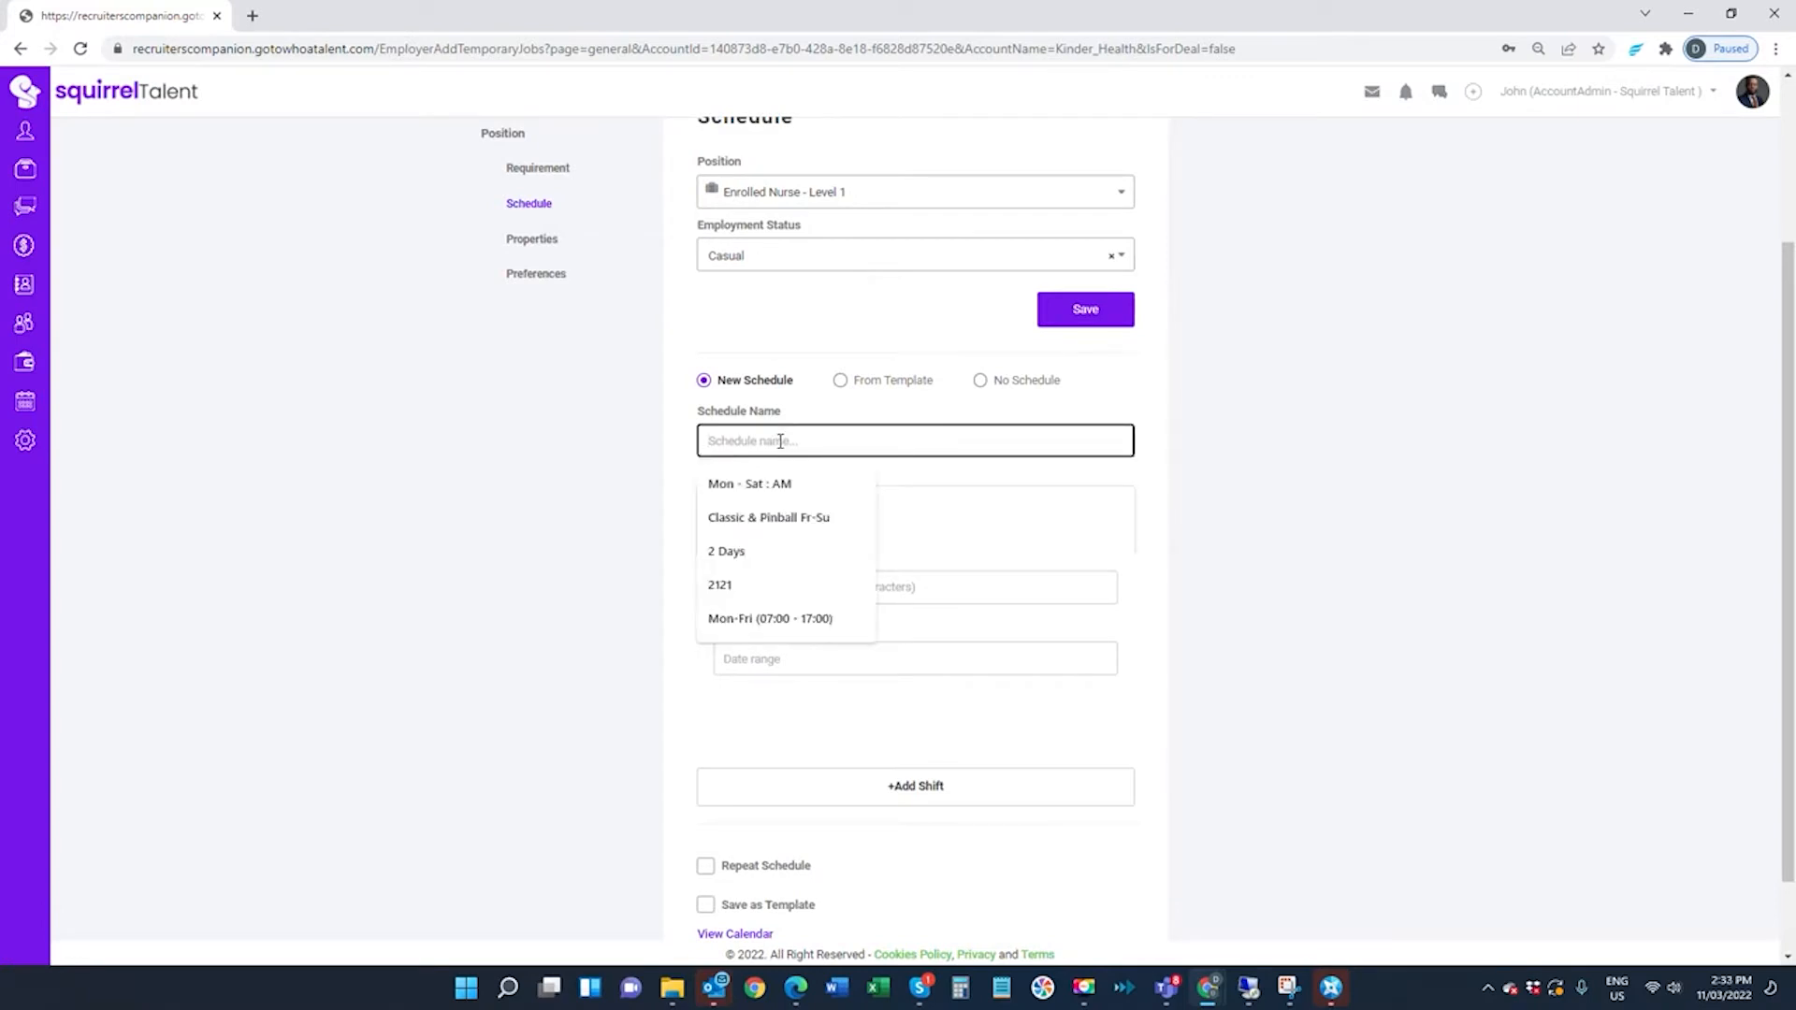
{"action": "type", "text": "Sta"}
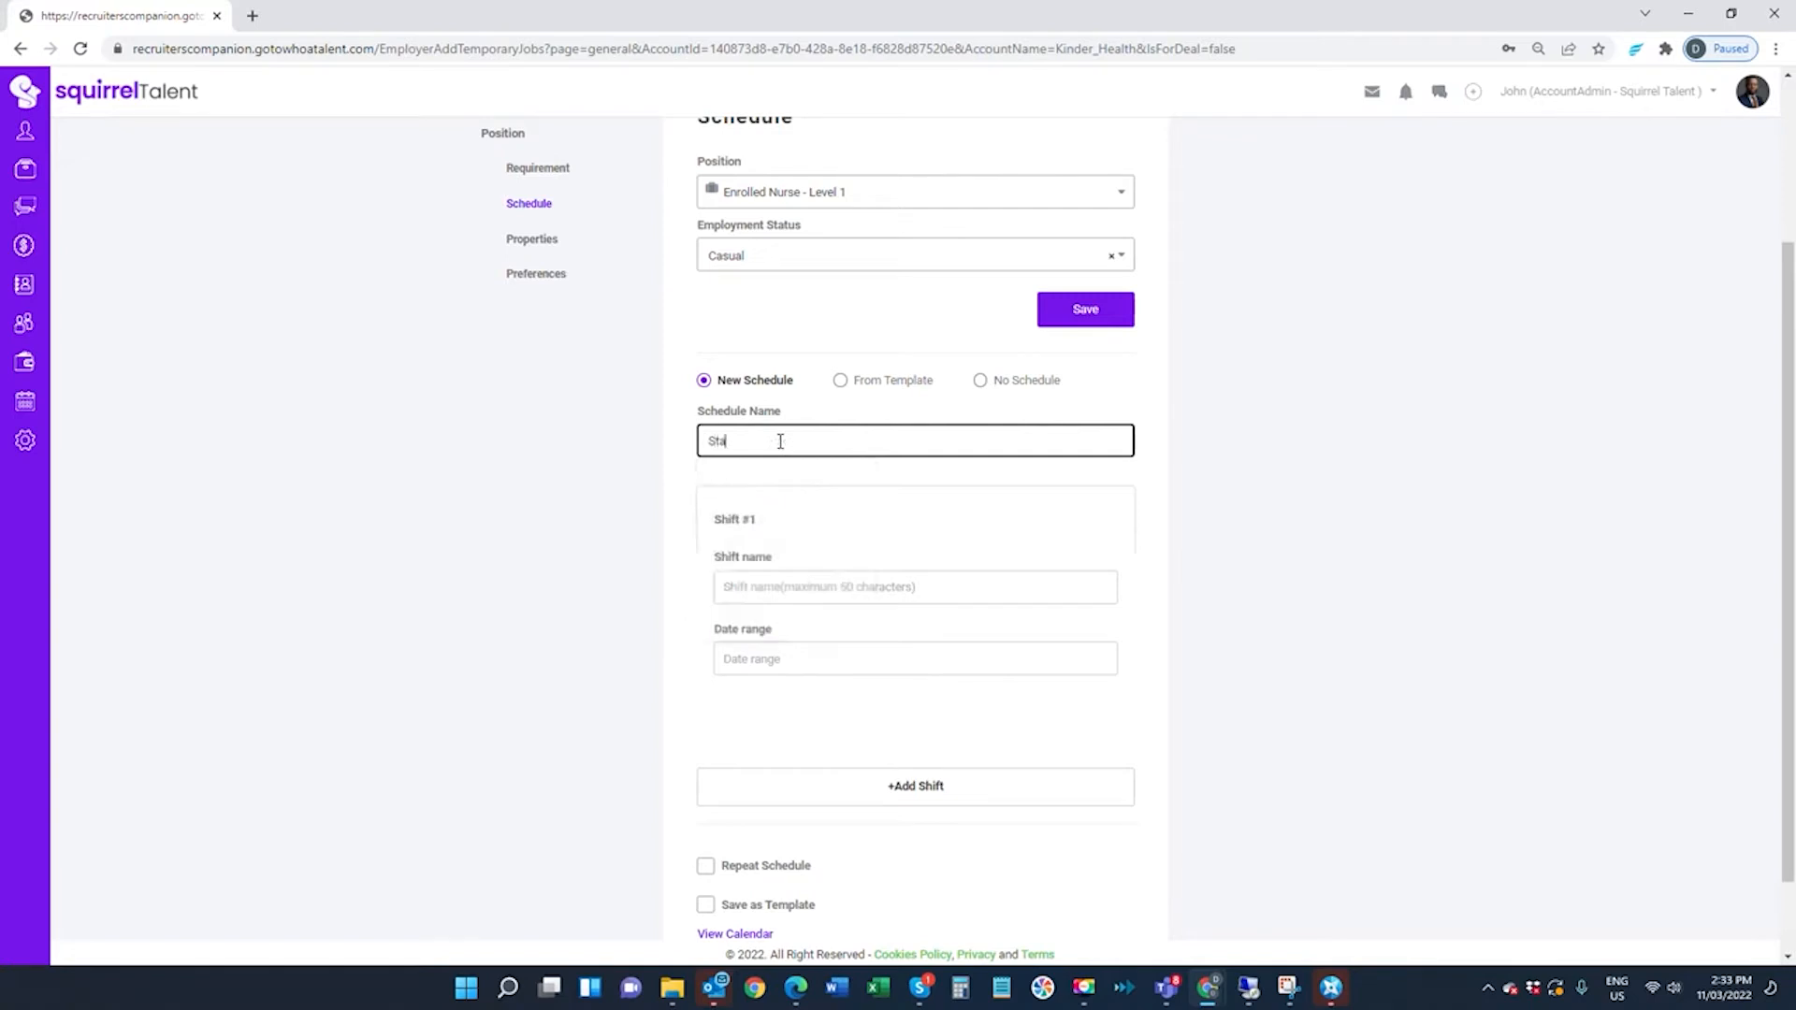
{"action": "type", "text": "nda"}
{"action": "key", "text": "BackSpace"}
{"action": "key", "text": "BackSpace"}
{"action": "type", "text": "ndard PM Shift"}
Step: Name the first shift "PM 05:00-23:00" and set its date range to 14 Mar 2022 - 20 Mar 2022
{"action": "left_click", "coordinate": [767, 584]}
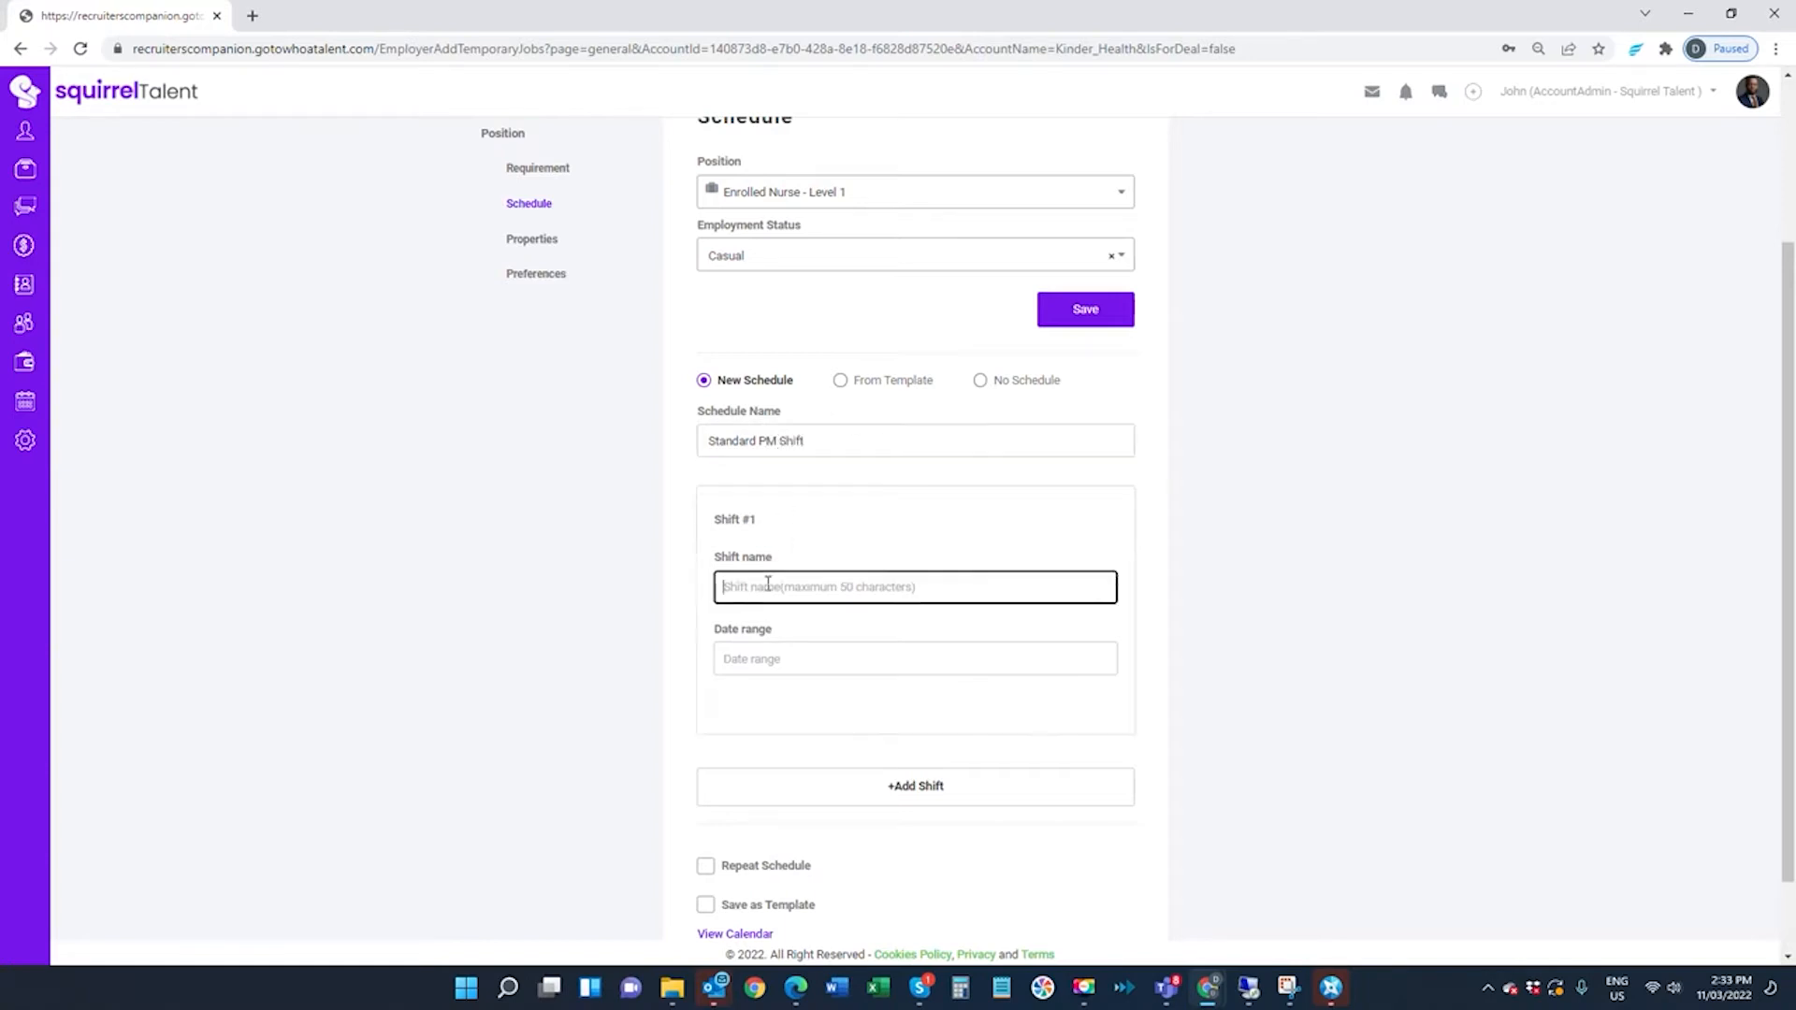
{"action": "type", "text": "F"}
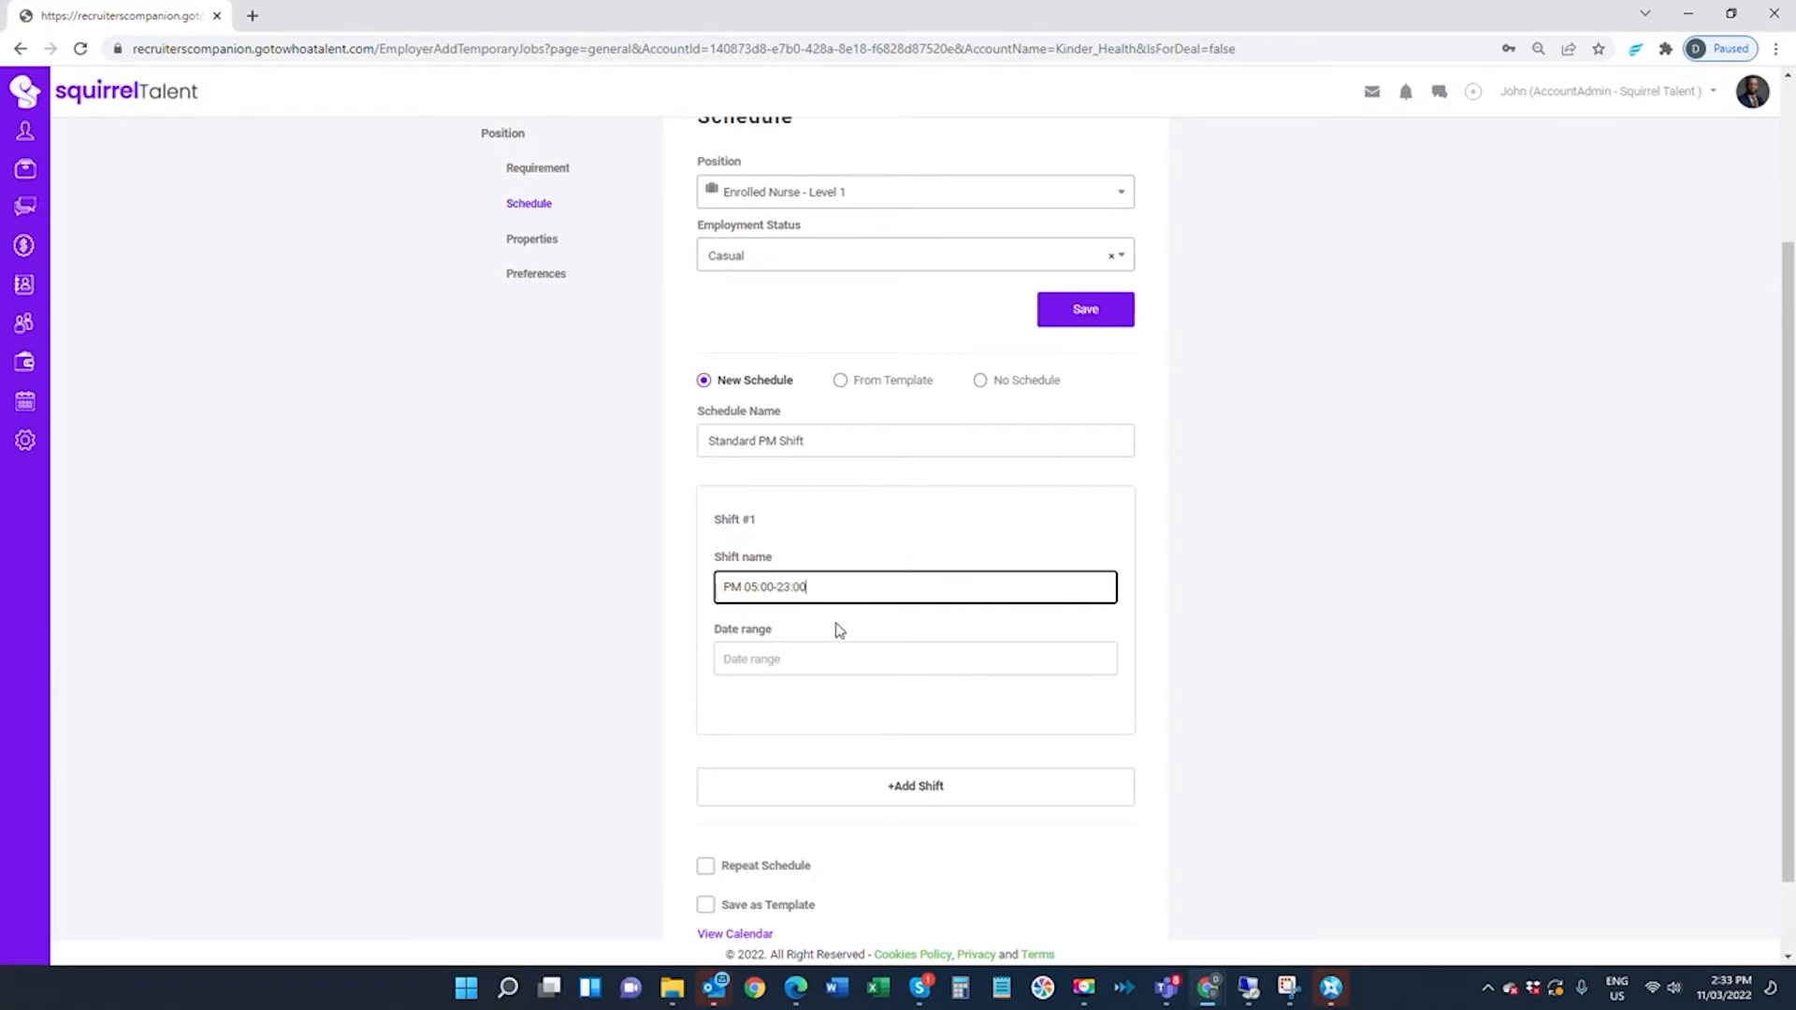
{"action": "left_click", "coordinate": [789, 654]}
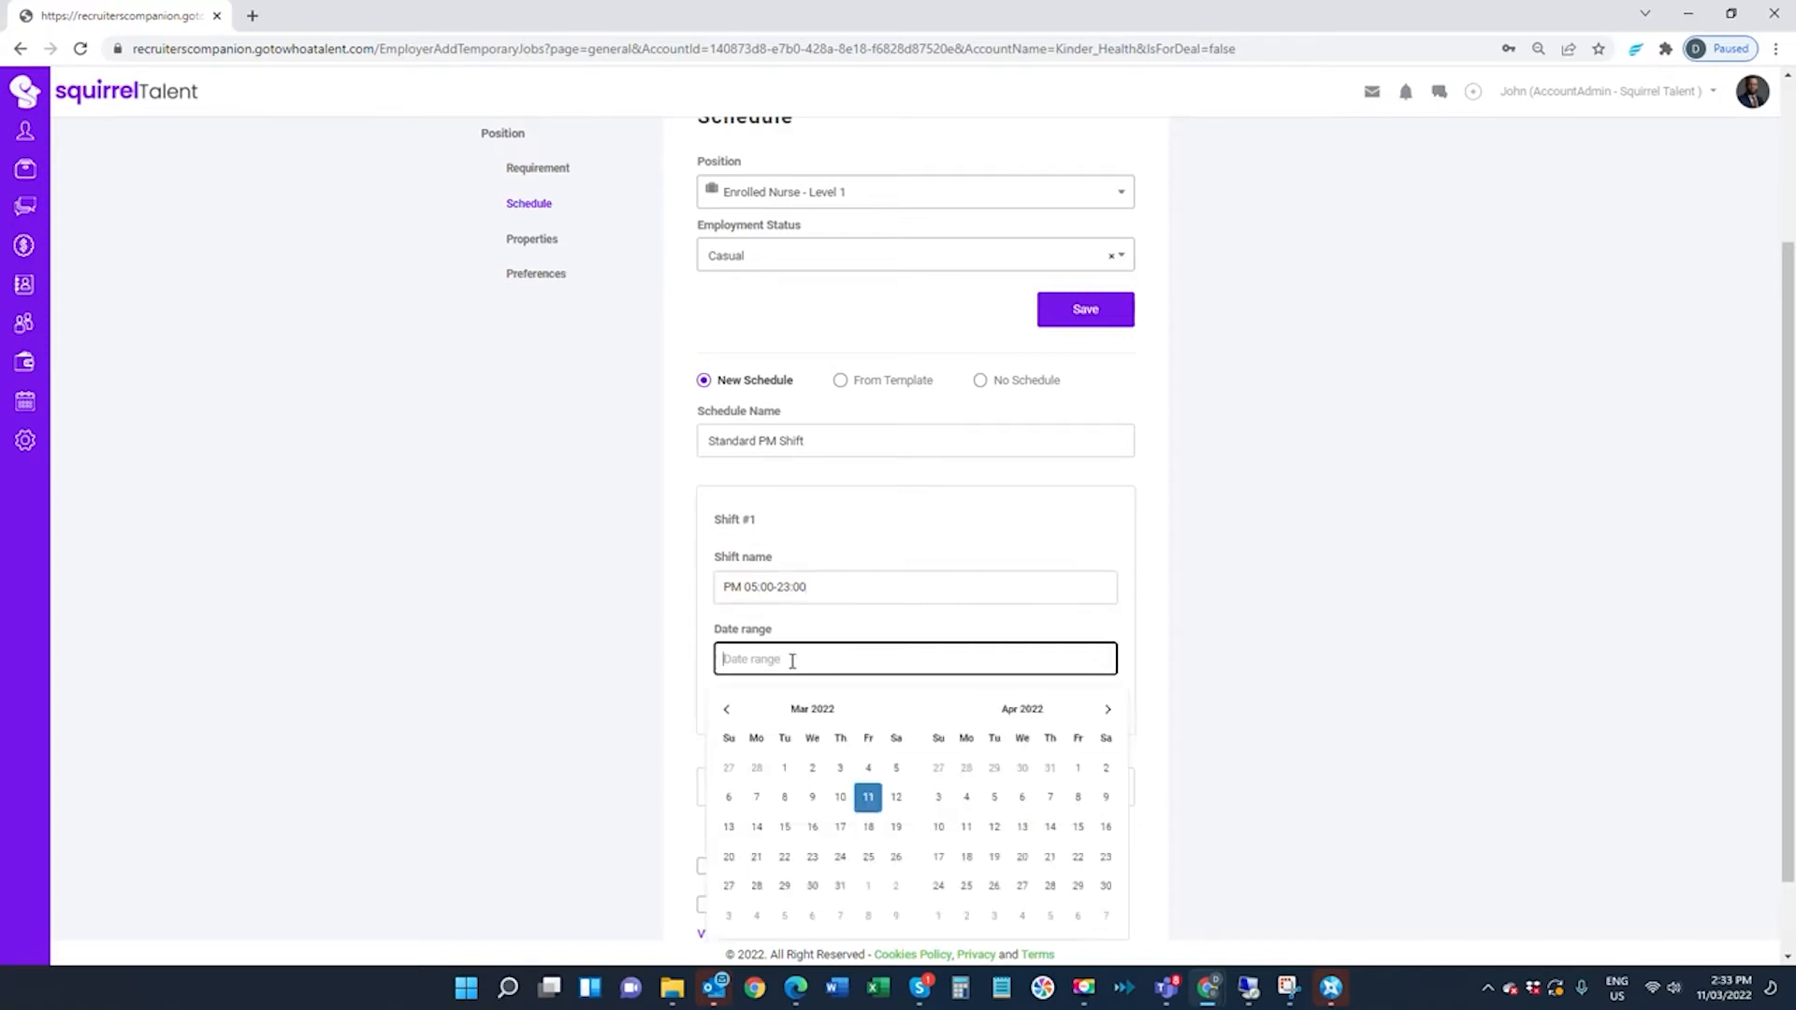
{"action": "scroll", "coordinate": [870, 743], "scroll_direction": "down", "scroll_amount": 1}
{"action": "left_click", "coordinate": [784, 675]}
{"action": "left_click", "coordinate": [1106, 793]}
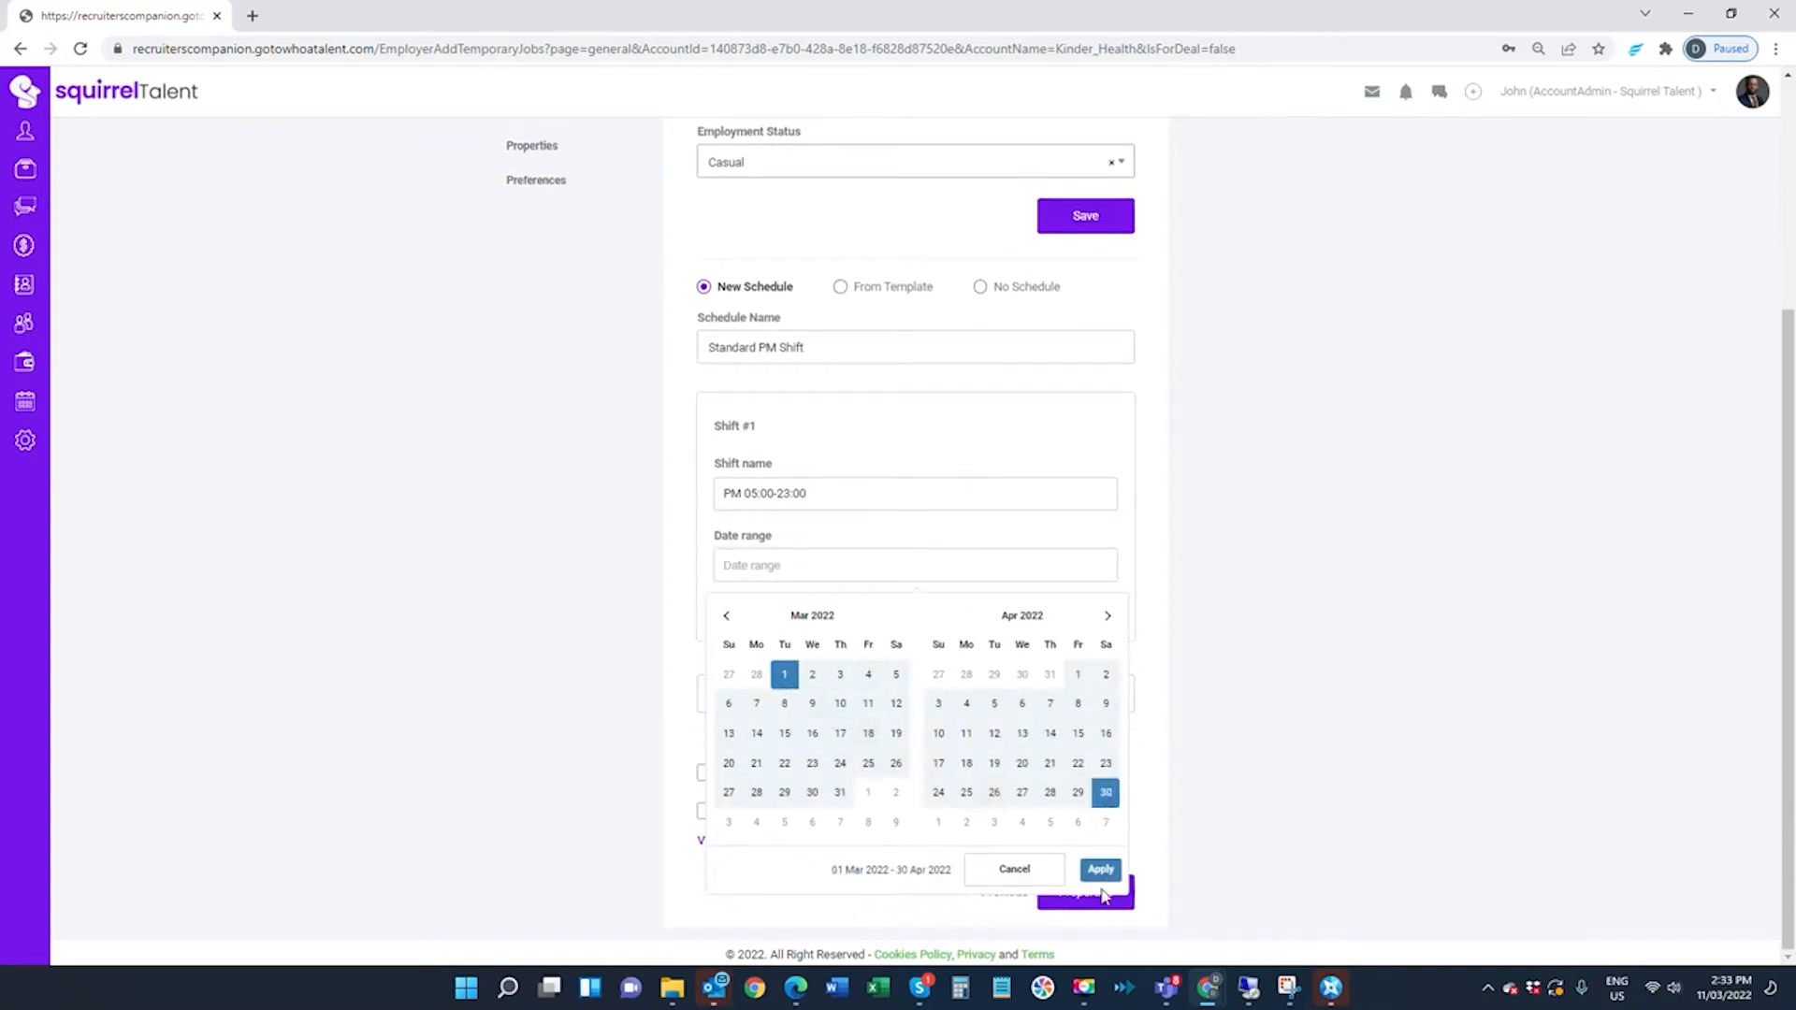
{"action": "left_click", "coordinate": [758, 735]}
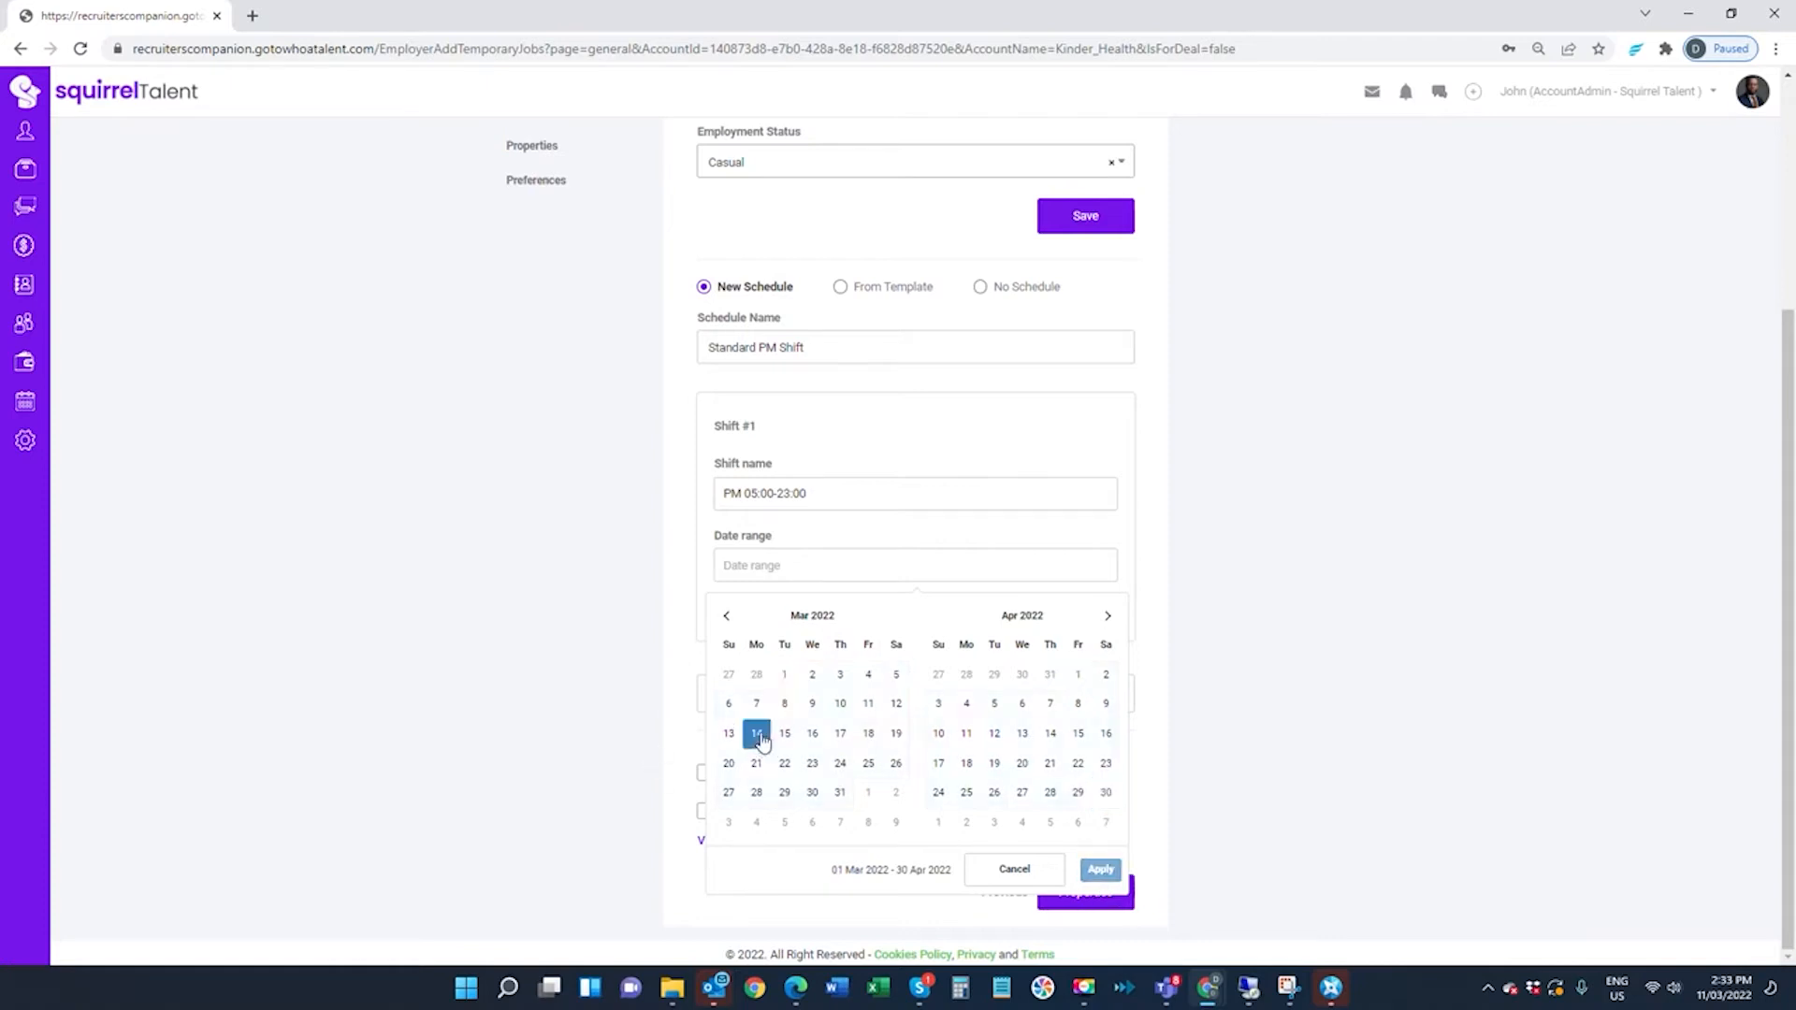
{"action": "left_click", "coordinate": [729, 764]}
{"action": "left_click", "coordinate": [1101, 869]}
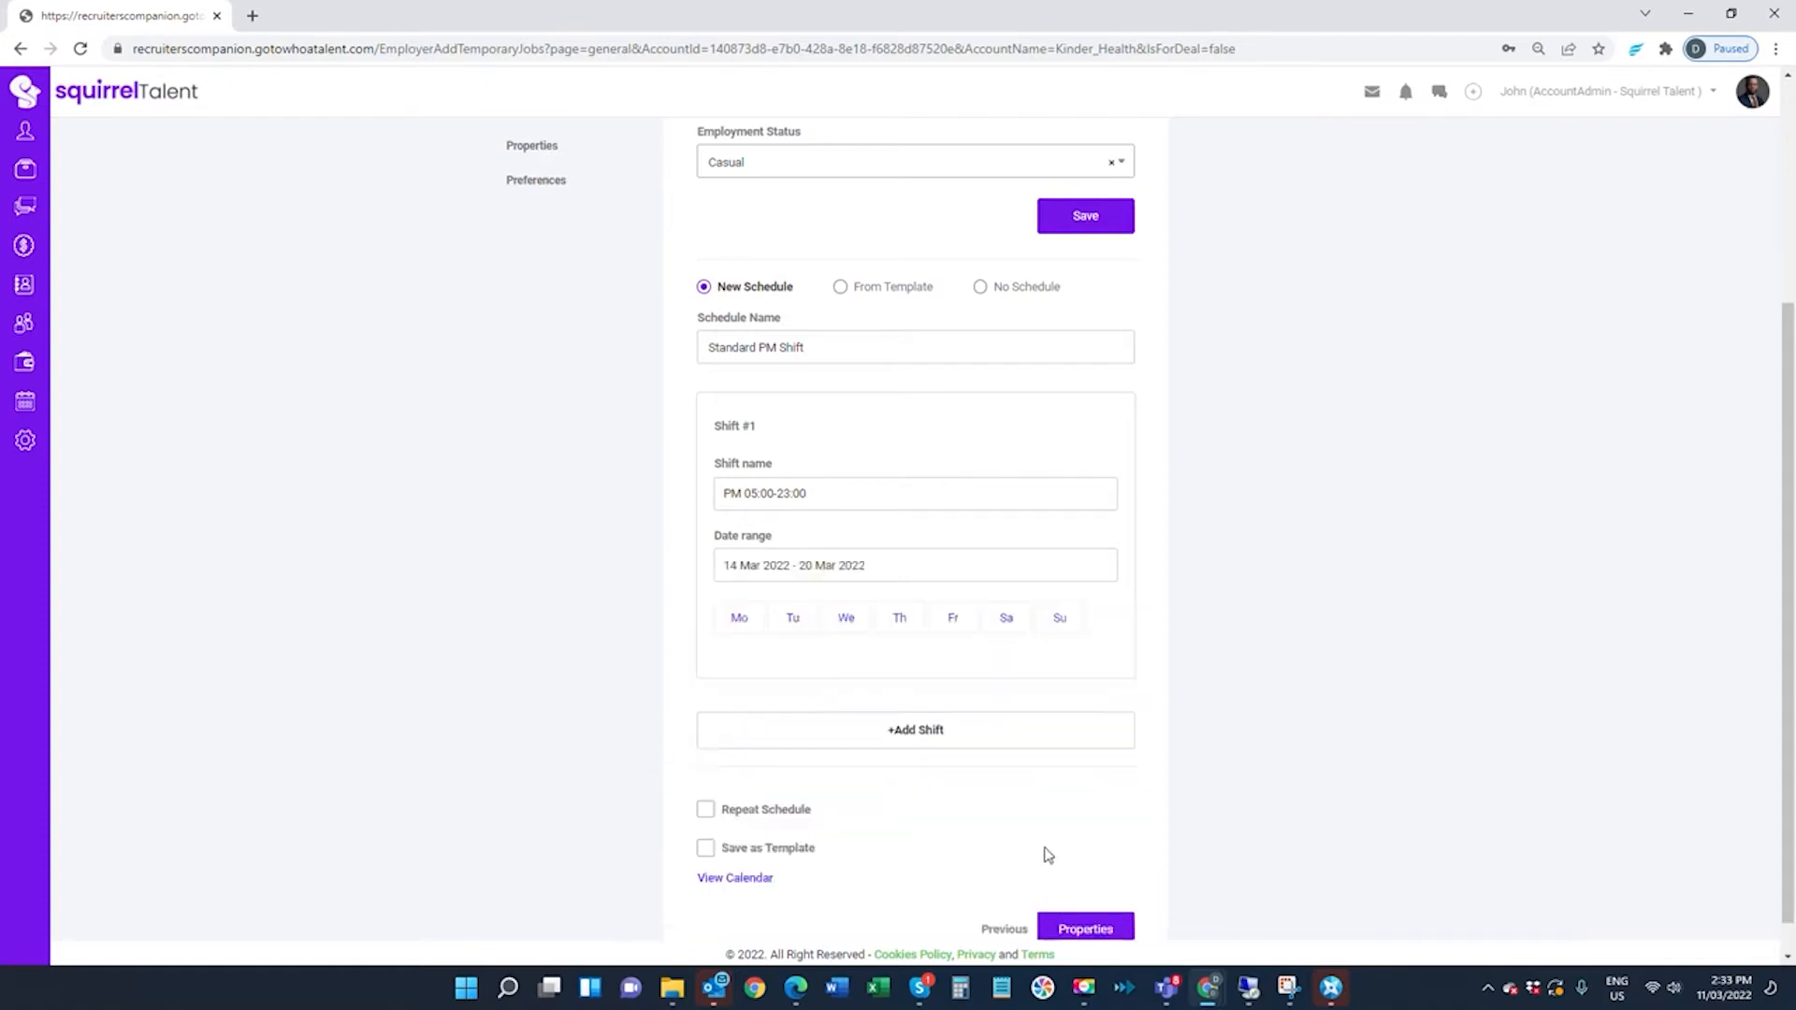
Step: Add Monday to the shift with a start time of 15:00 and an end time of 23:00
{"action": "left_click", "coordinate": [739, 628]}
{"action": "left_click", "coordinate": [853, 682]}
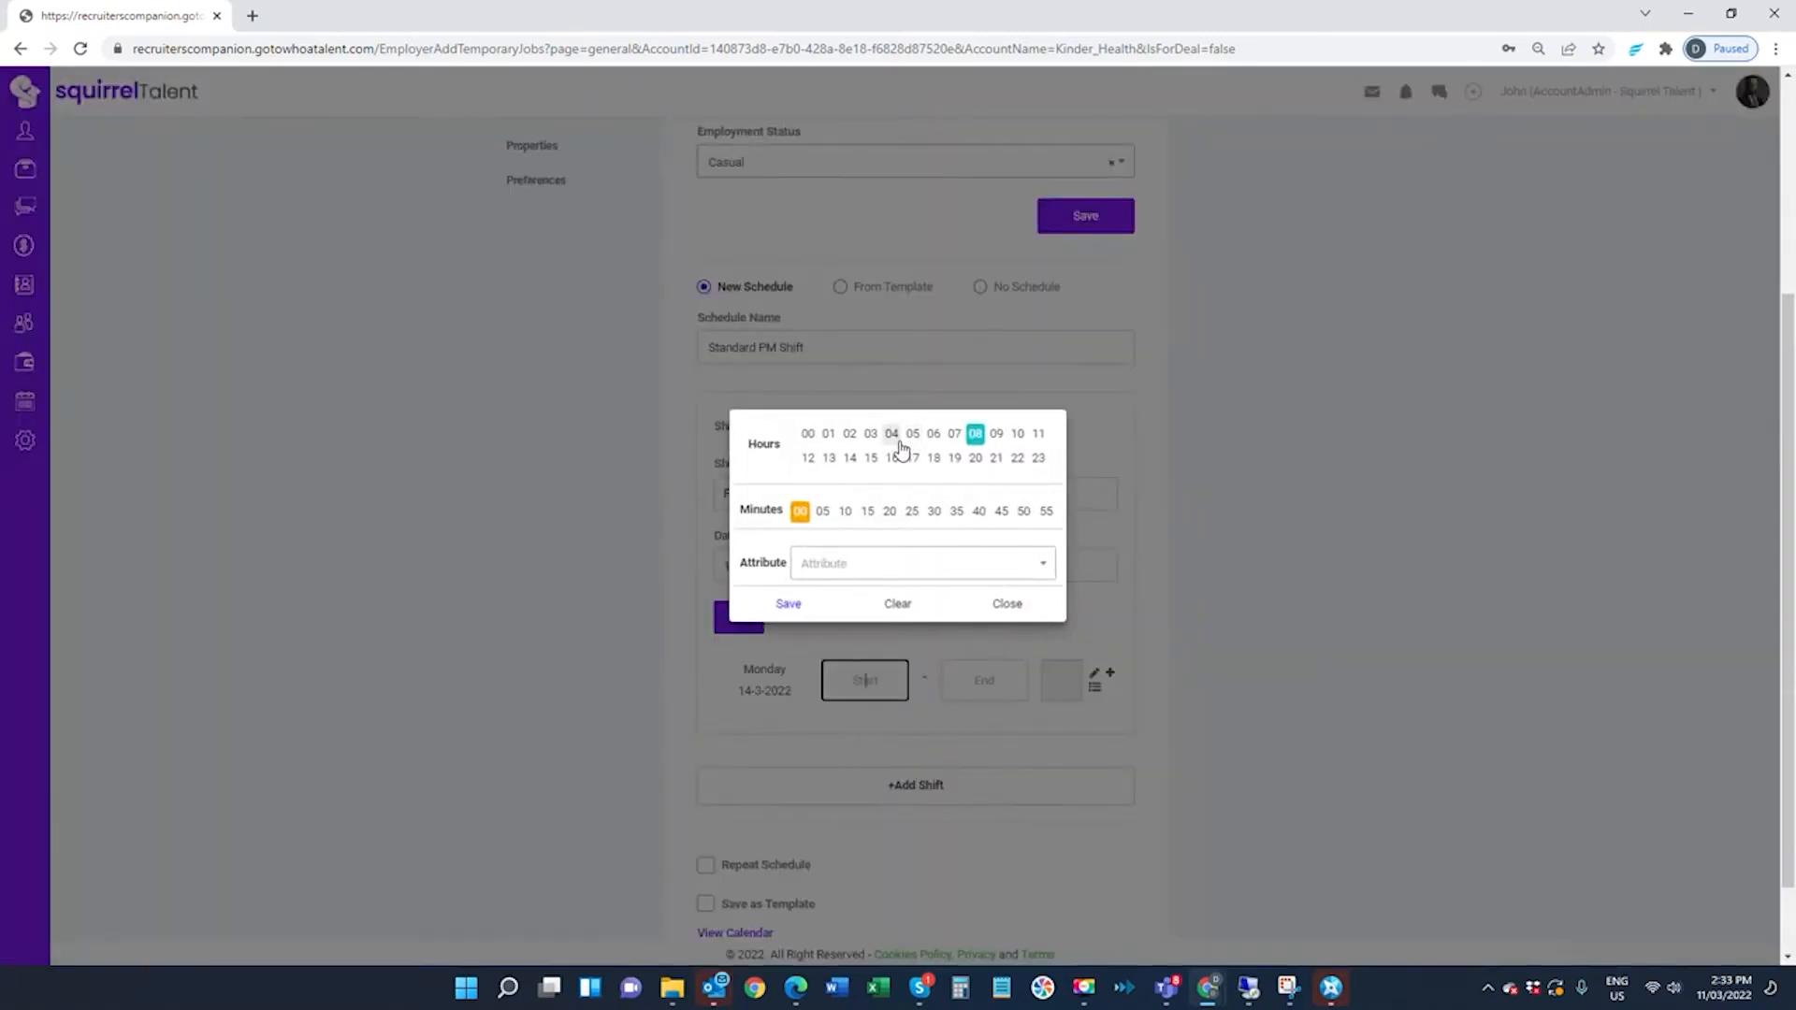
{"action": "left_click", "coordinate": [870, 458]}
{"action": "left_click", "coordinate": [788, 605]}
{"action": "left_click", "coordinate": [968, 681]}
{"action": "left_click", "coordinate": [1033, 460]}
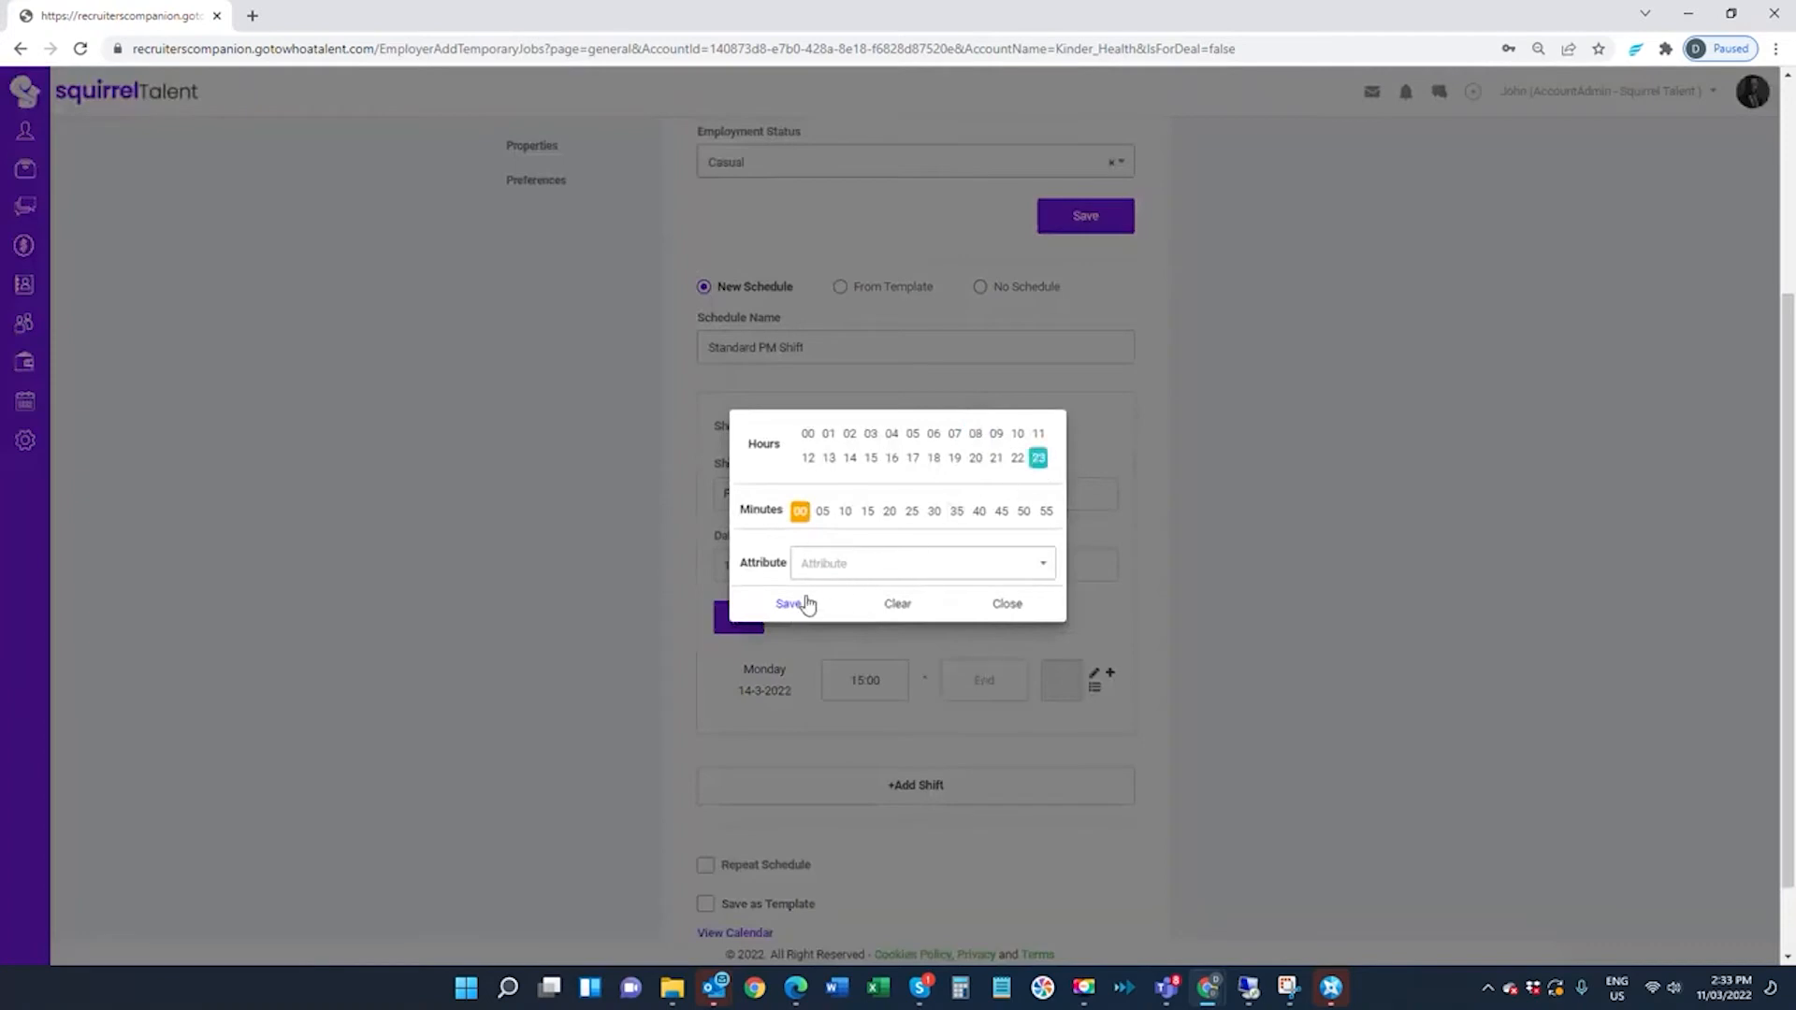
{"action": "left_click", "coordinate": [793, 601]}
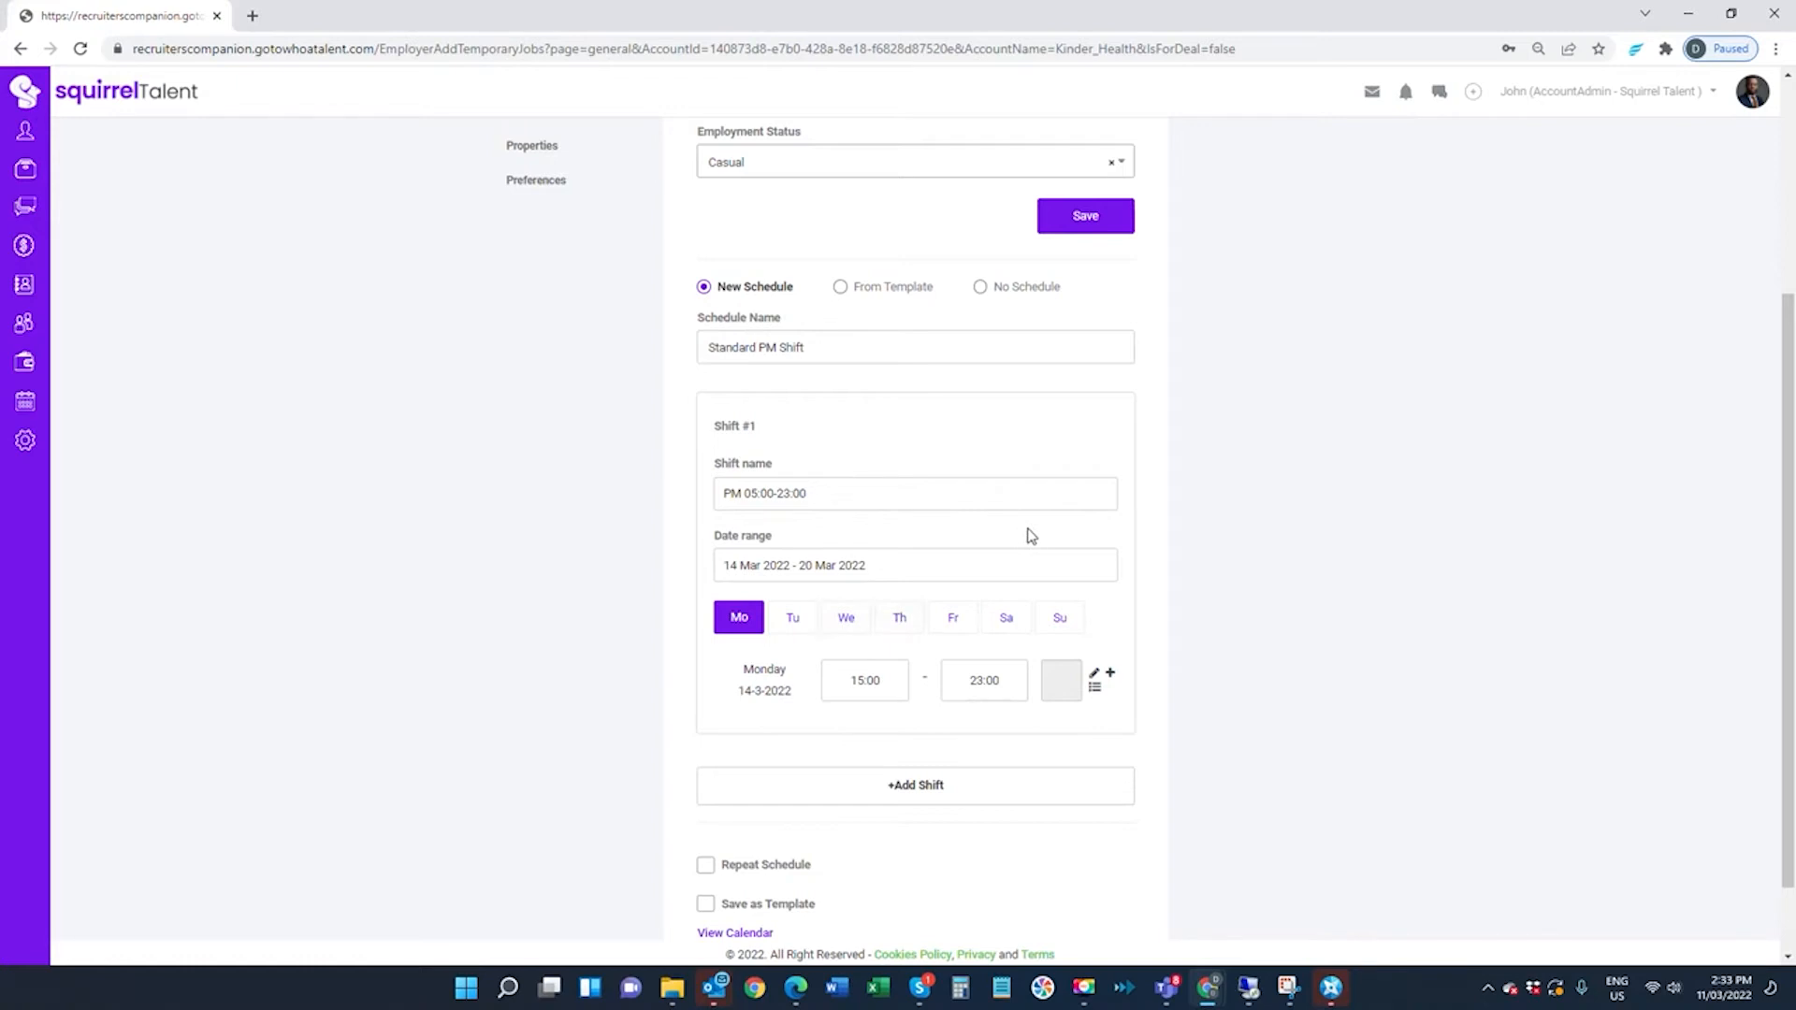
Step: Add Tuesday, Wednesday, Friday and Saturday to the shift's working days
{"action": "scroll", "coordinate": [1030, 535], "scroll_direction": "down", "scroll_amount": 1}
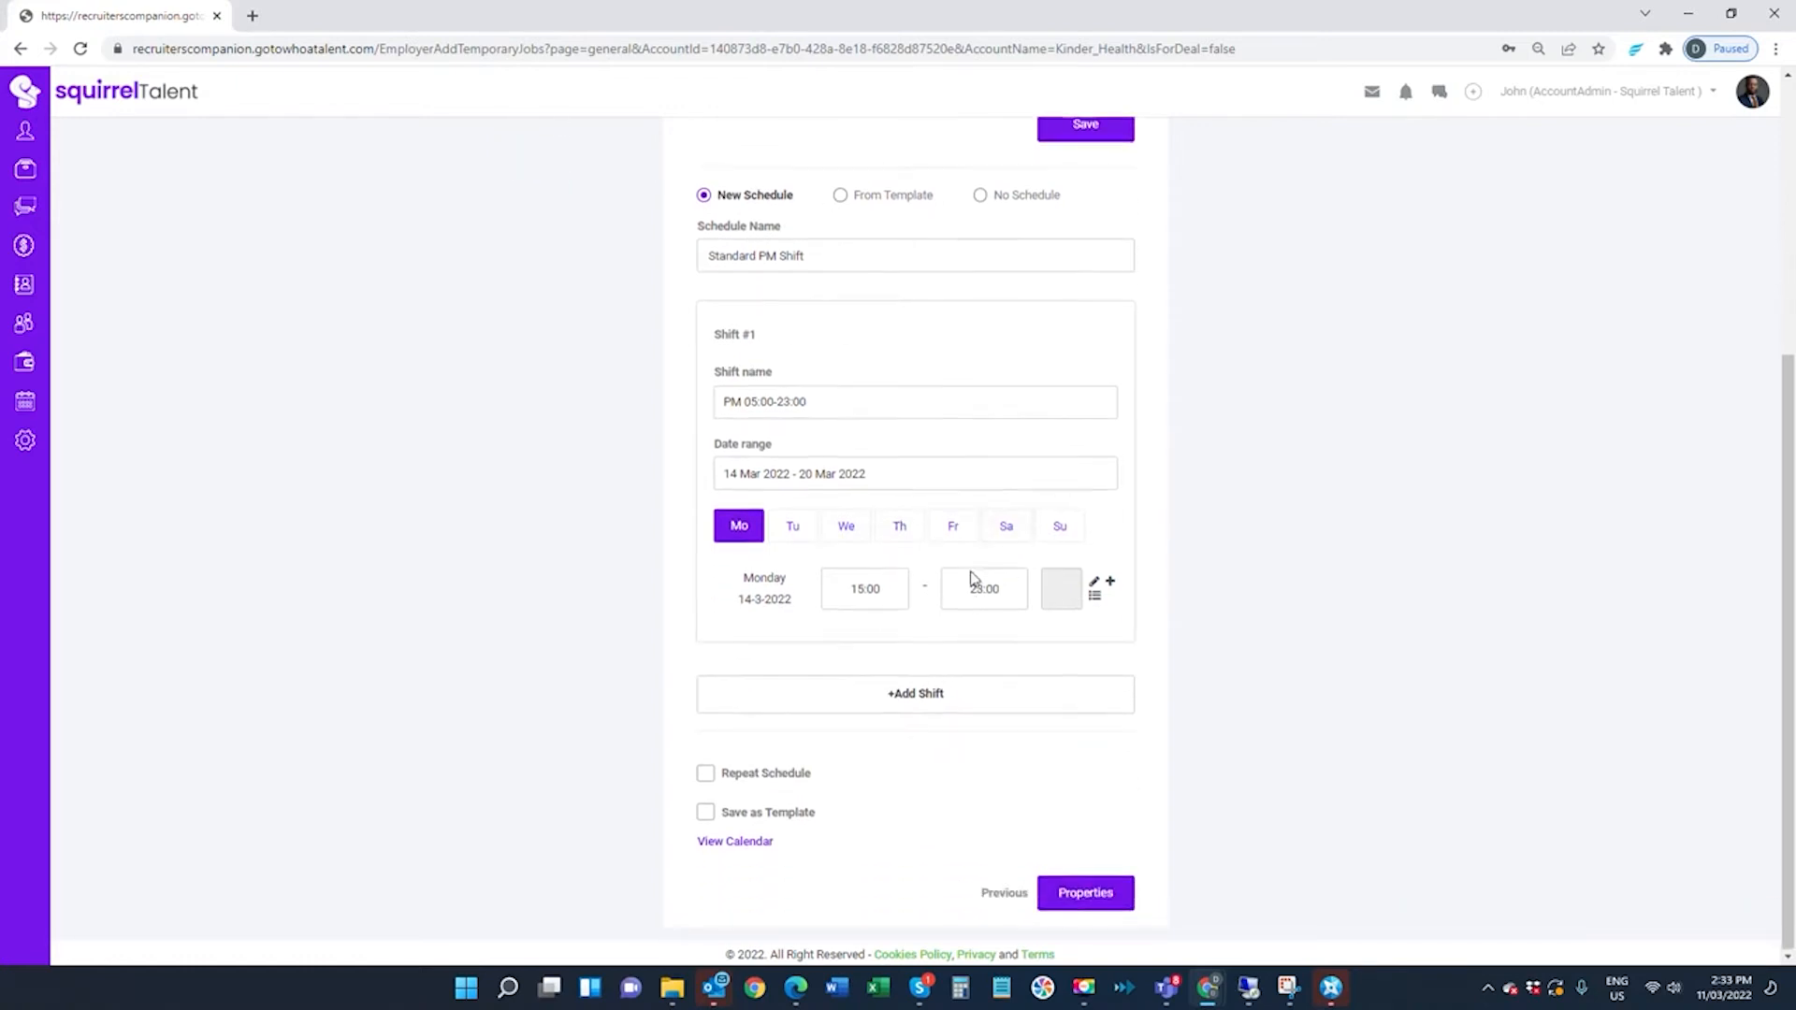
{"action": "scroll", "coordinate": [972, 573], "scroll_direction": "up", "scroll_amount": 2}
{"action": "scroll", "coordinate": [967, 561], "scroll_direction": "down", "scroll_amount": 2}
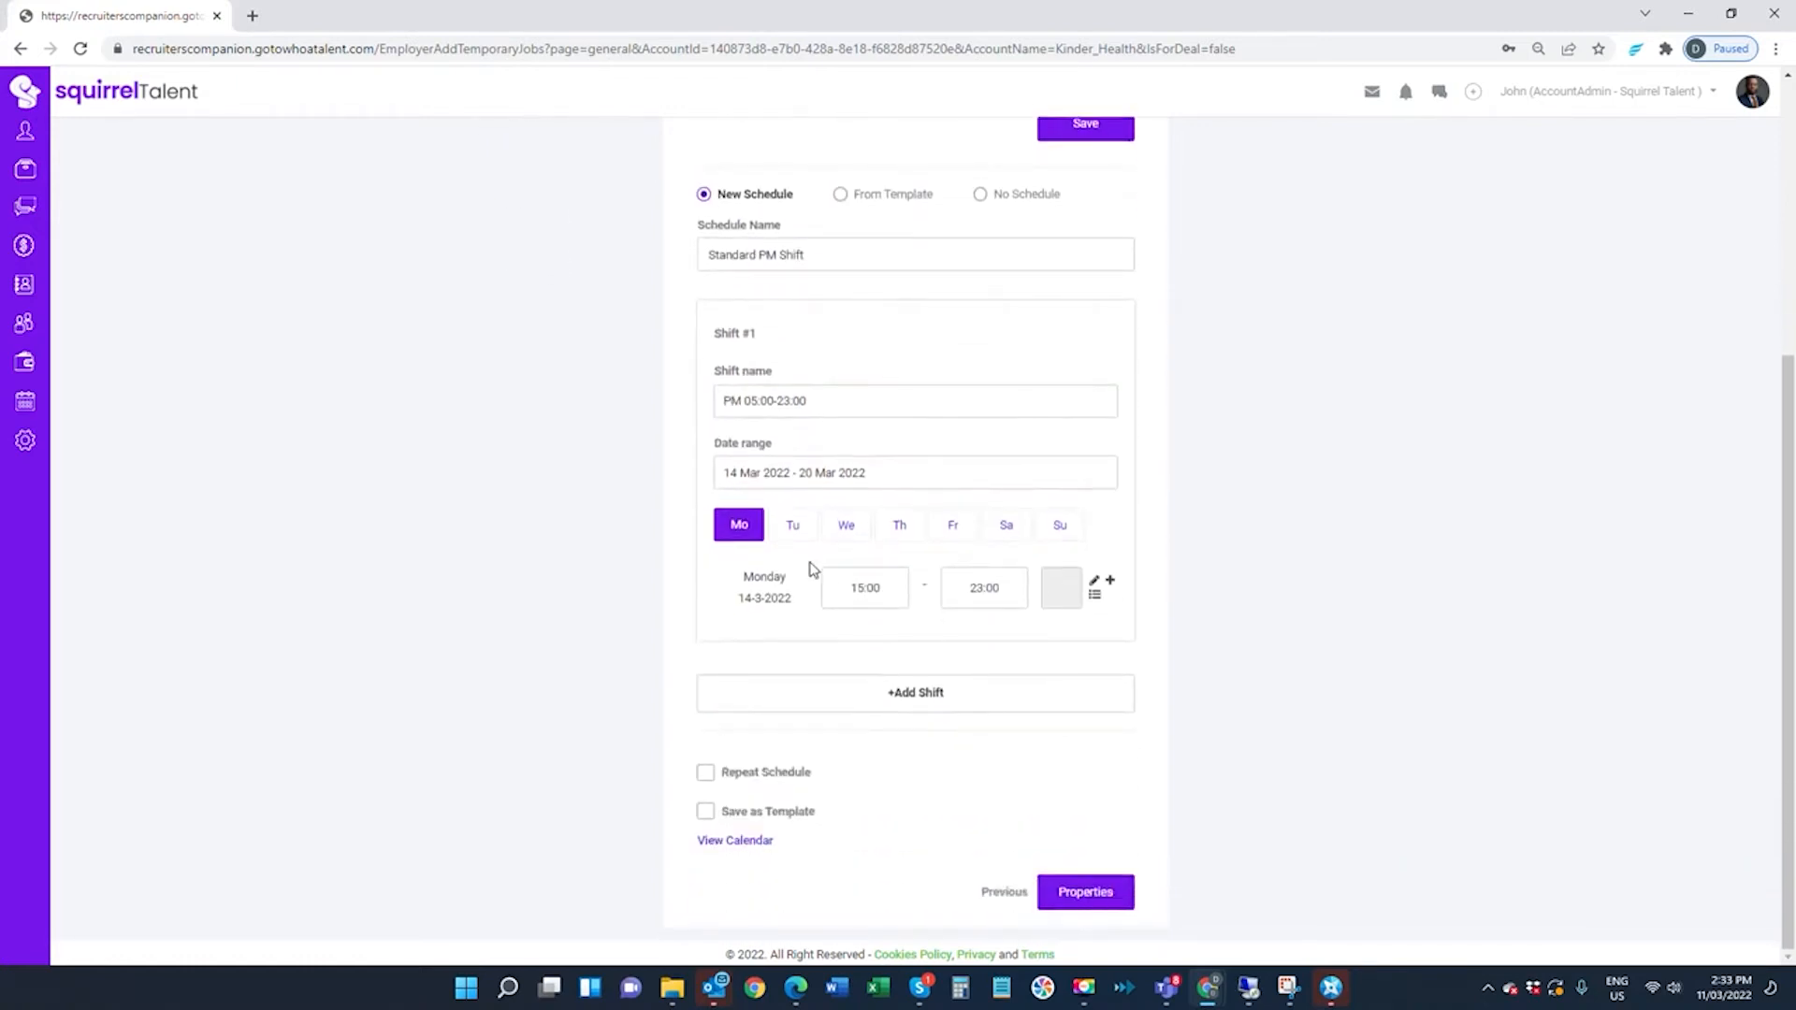
{"action": "left_click", "coordinate": [796, 528]}
{"action": "left_click", "coordinate": [860, 532]}
{"action": "left_click", "coordinate": [953, 527]}
{"action": "left_click", "coordinate": [1005, 527]}
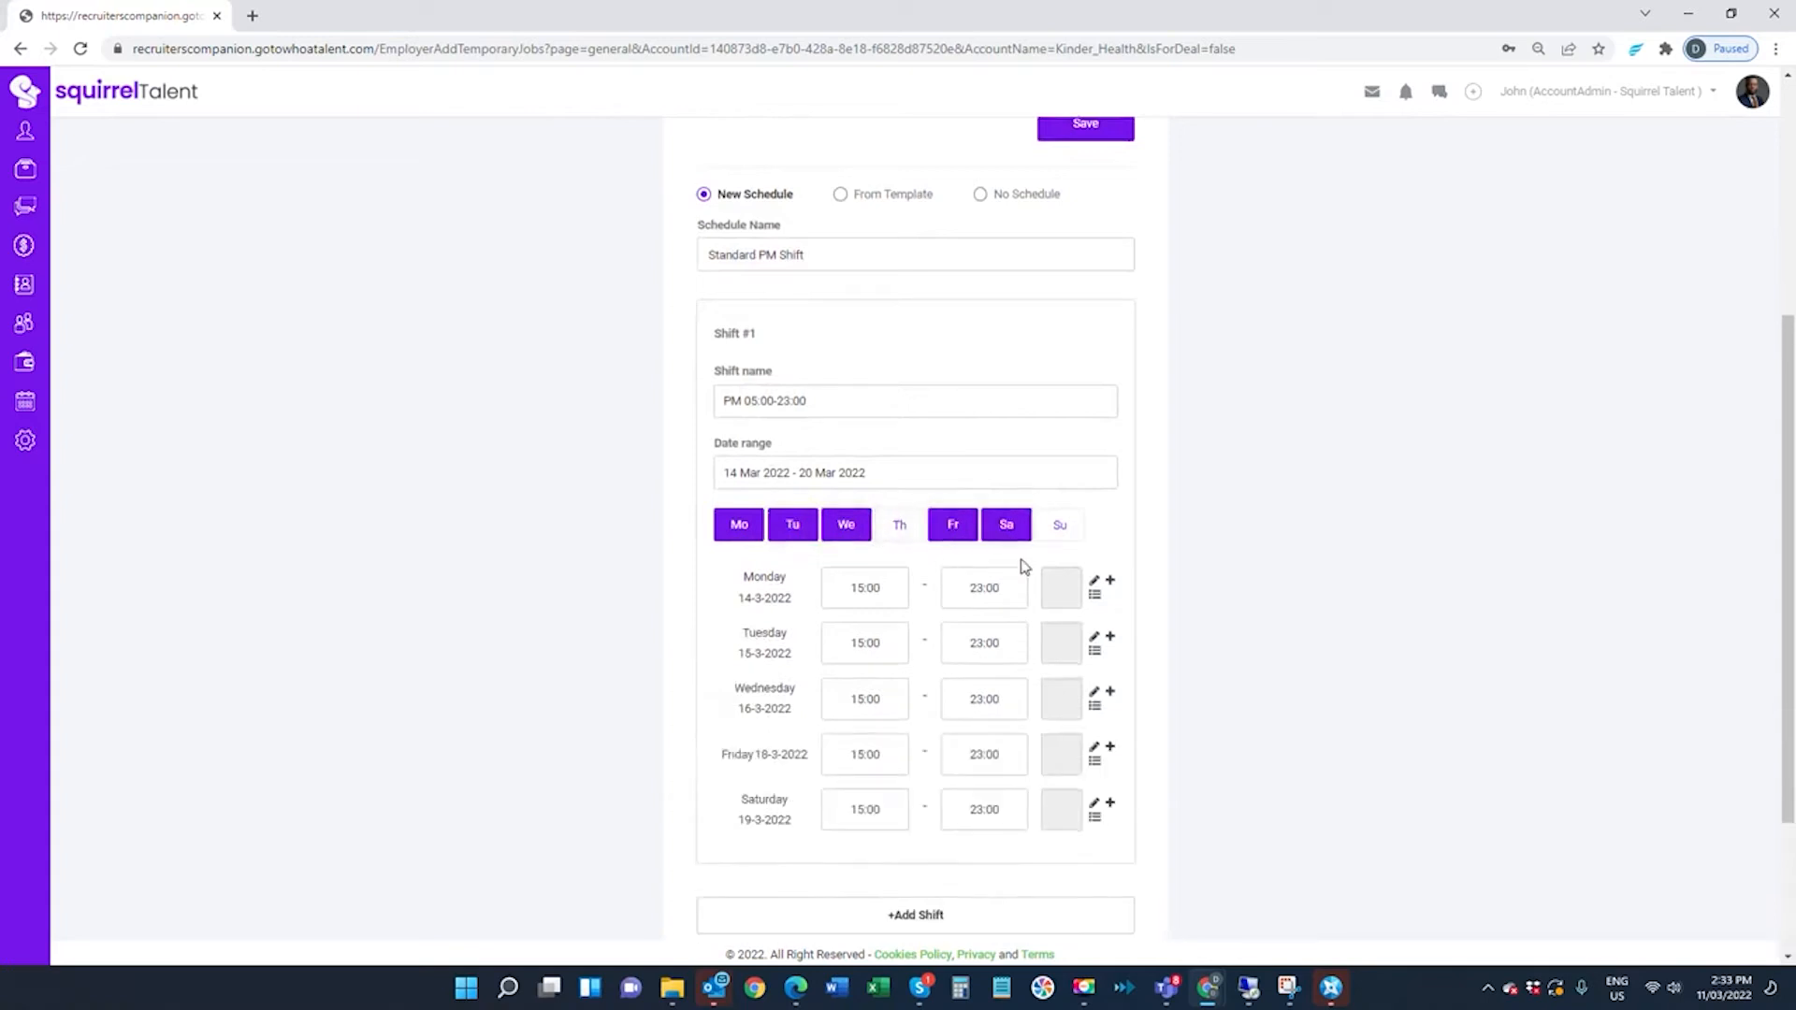
Step: Mark the schedule to be saved as a template named "Standard PM Shift - M-W : F-S"
{"action": "scroll", "coordinate": [922, 711], "scroll_direction": "down", "scroll_amount": 2}
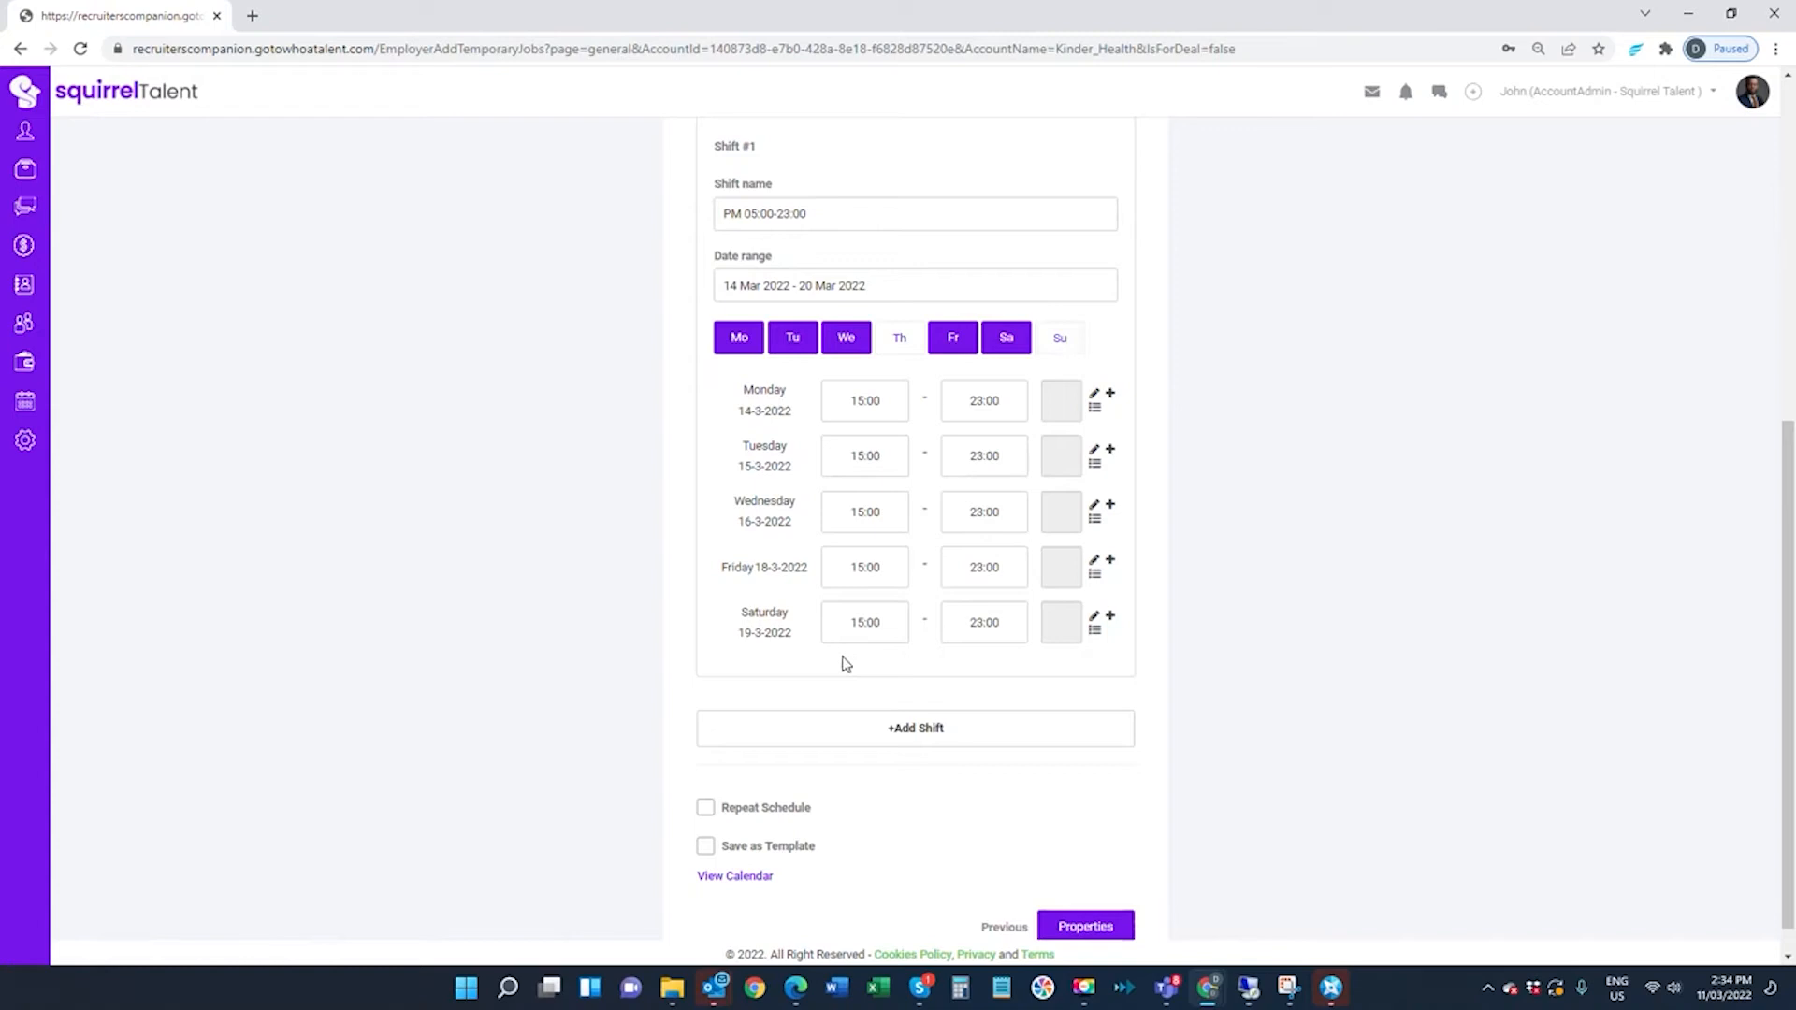
{"action": "scroll", "coordinate": [844, 664], "scroll_direction": "down", "scroll_amount": 1}
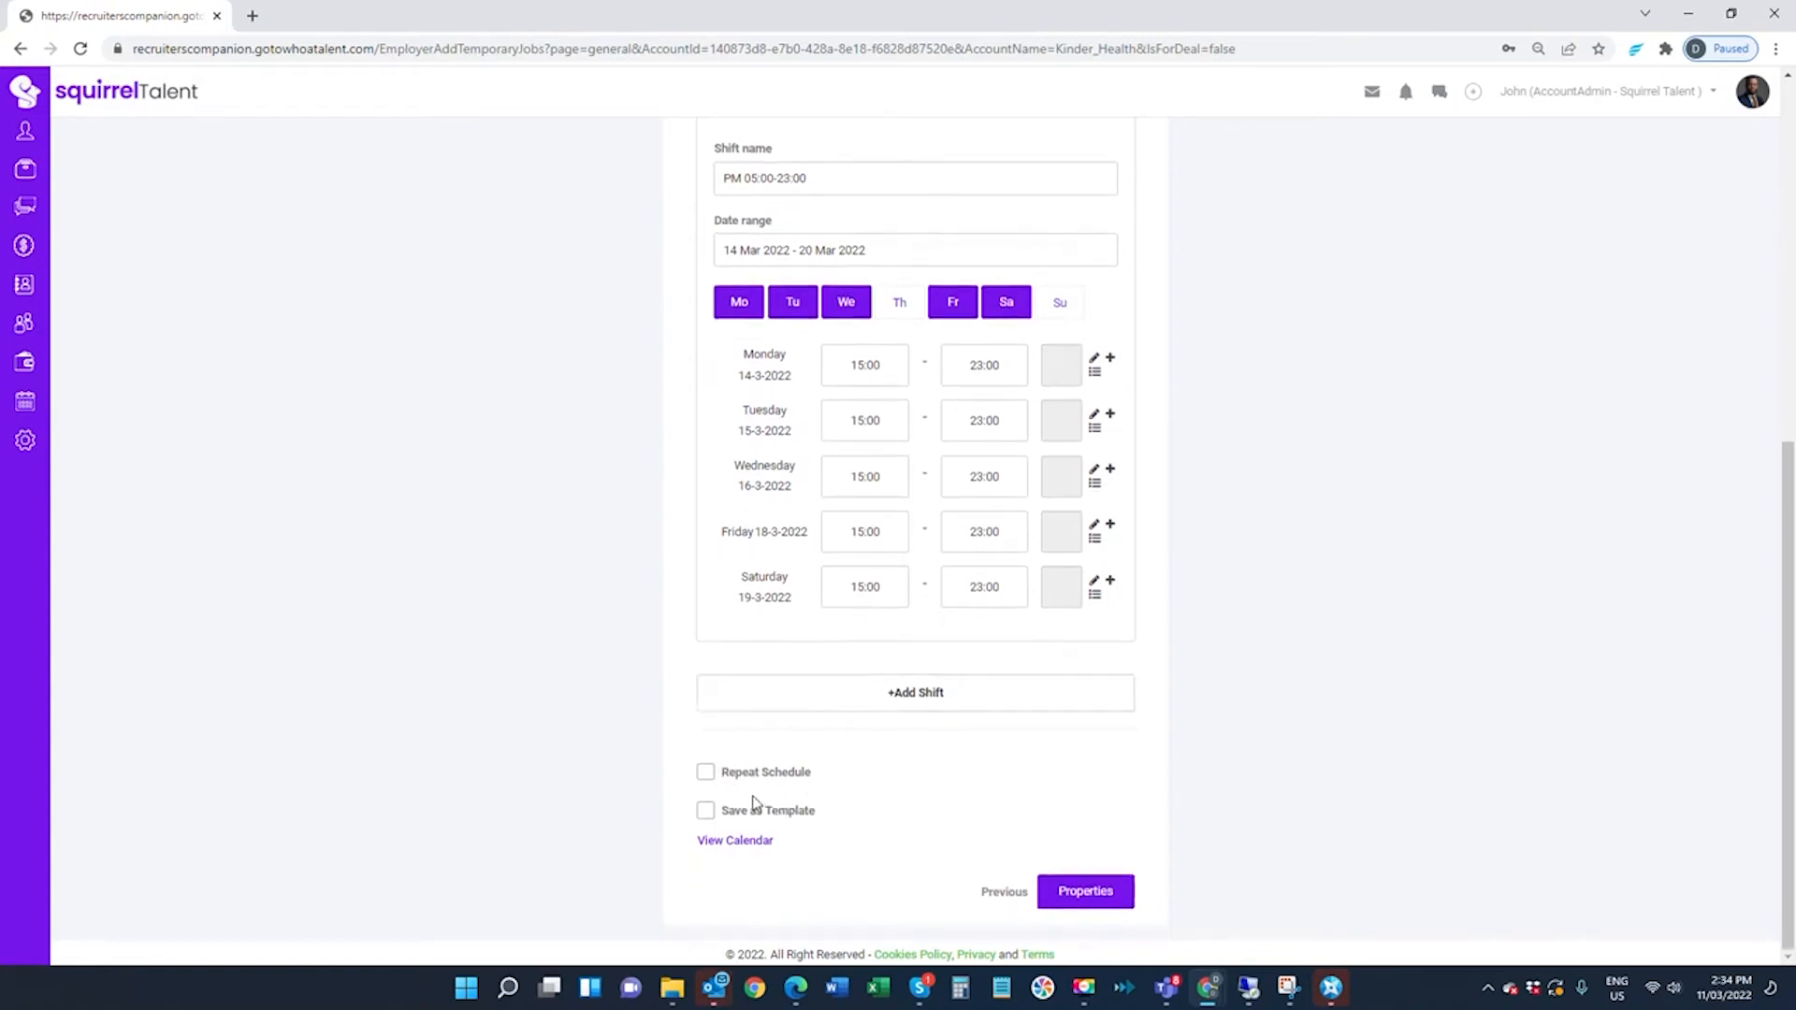
{"action": "left_click", "coordinate": [705, 811]}
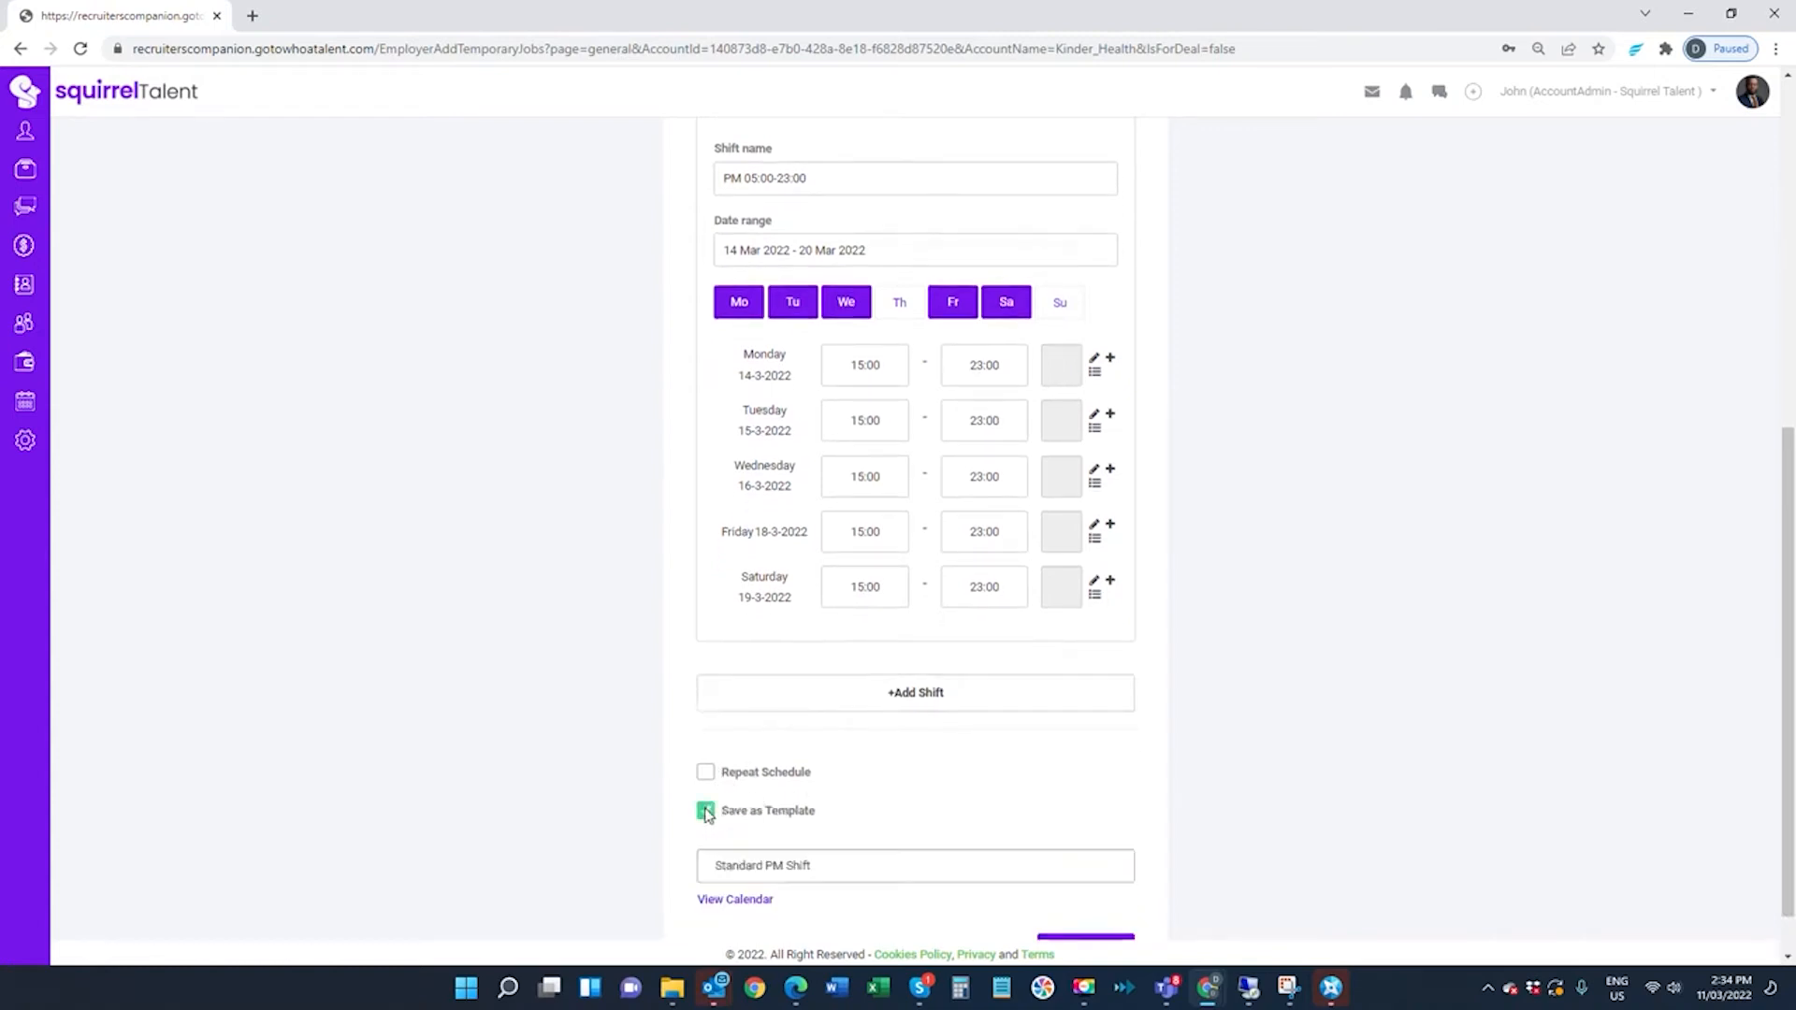
{"action": "left_click", "coordinate": [838, 869]}
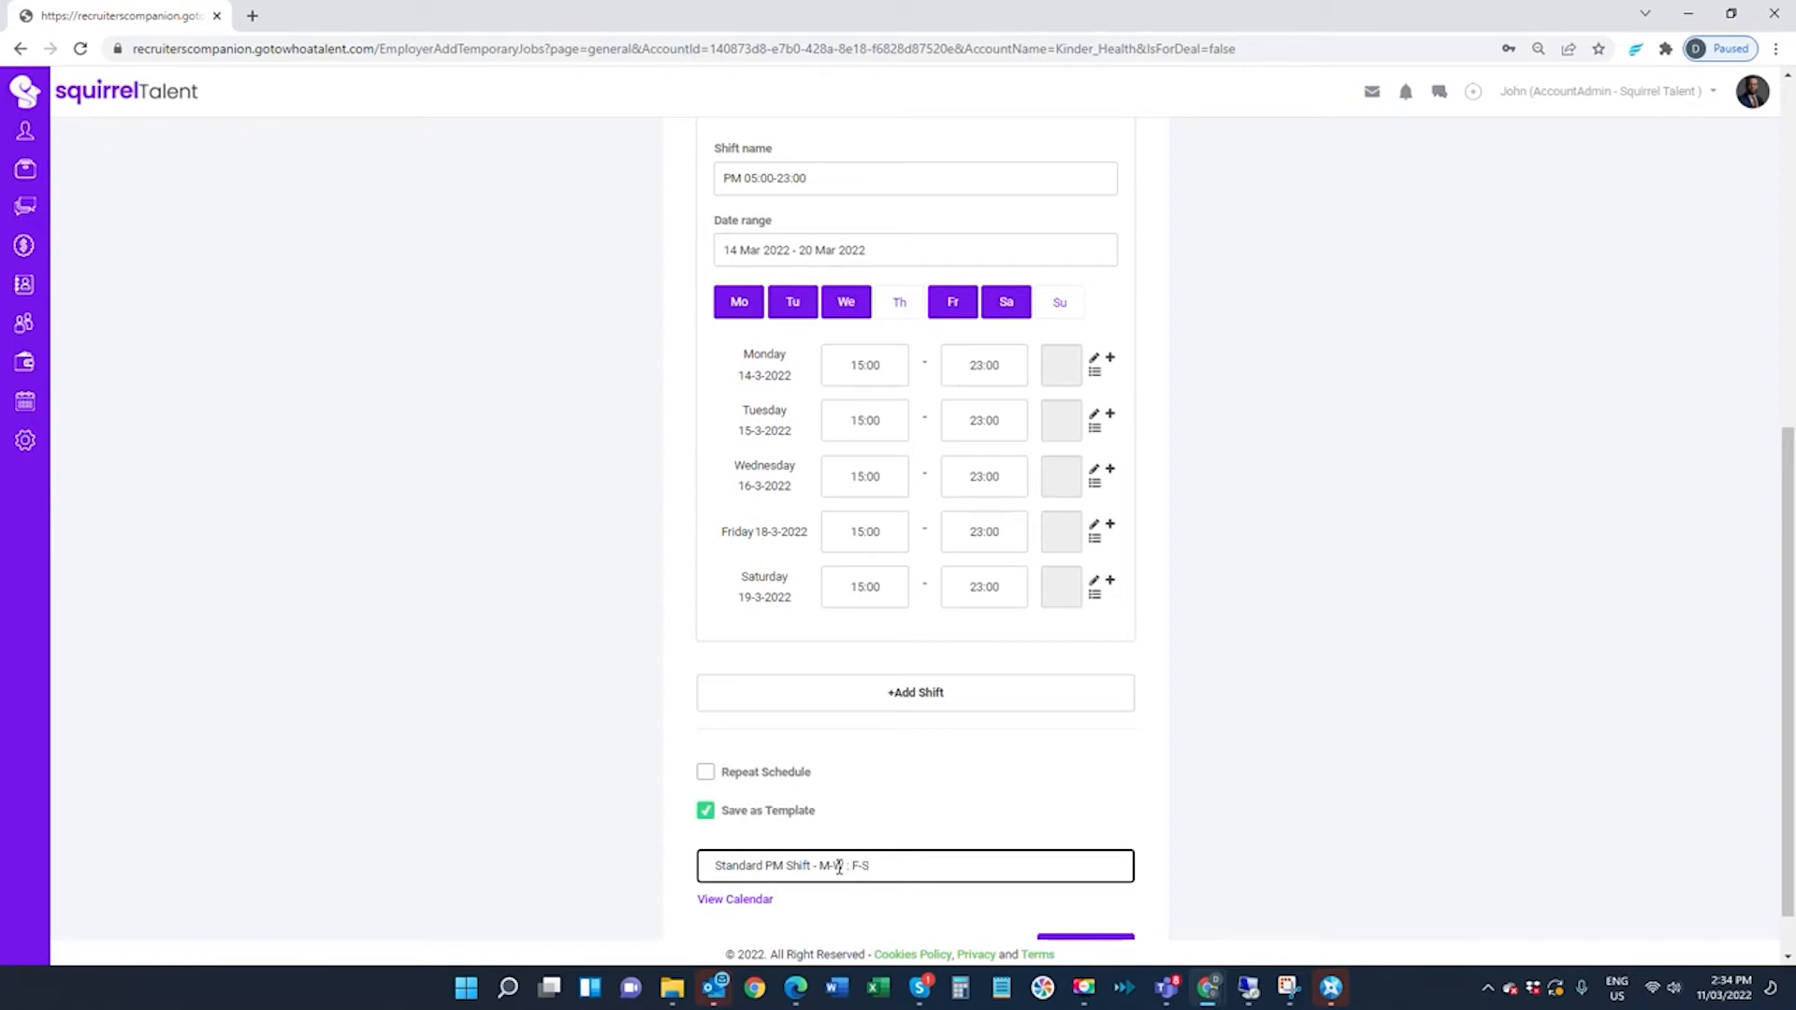
{"action": "scroll", "coordinate": [971, 814], "scroll_direction": "down", "scroll_amount": 1}
{"action": "scroll", "coordinate": [1048, 907], "scroll_direction": "up", "scroll_amount": 1}
{"action": "scroll", "coordinate": [1023, 862], "scroll_direction": "down", "scroll_amount": 1}
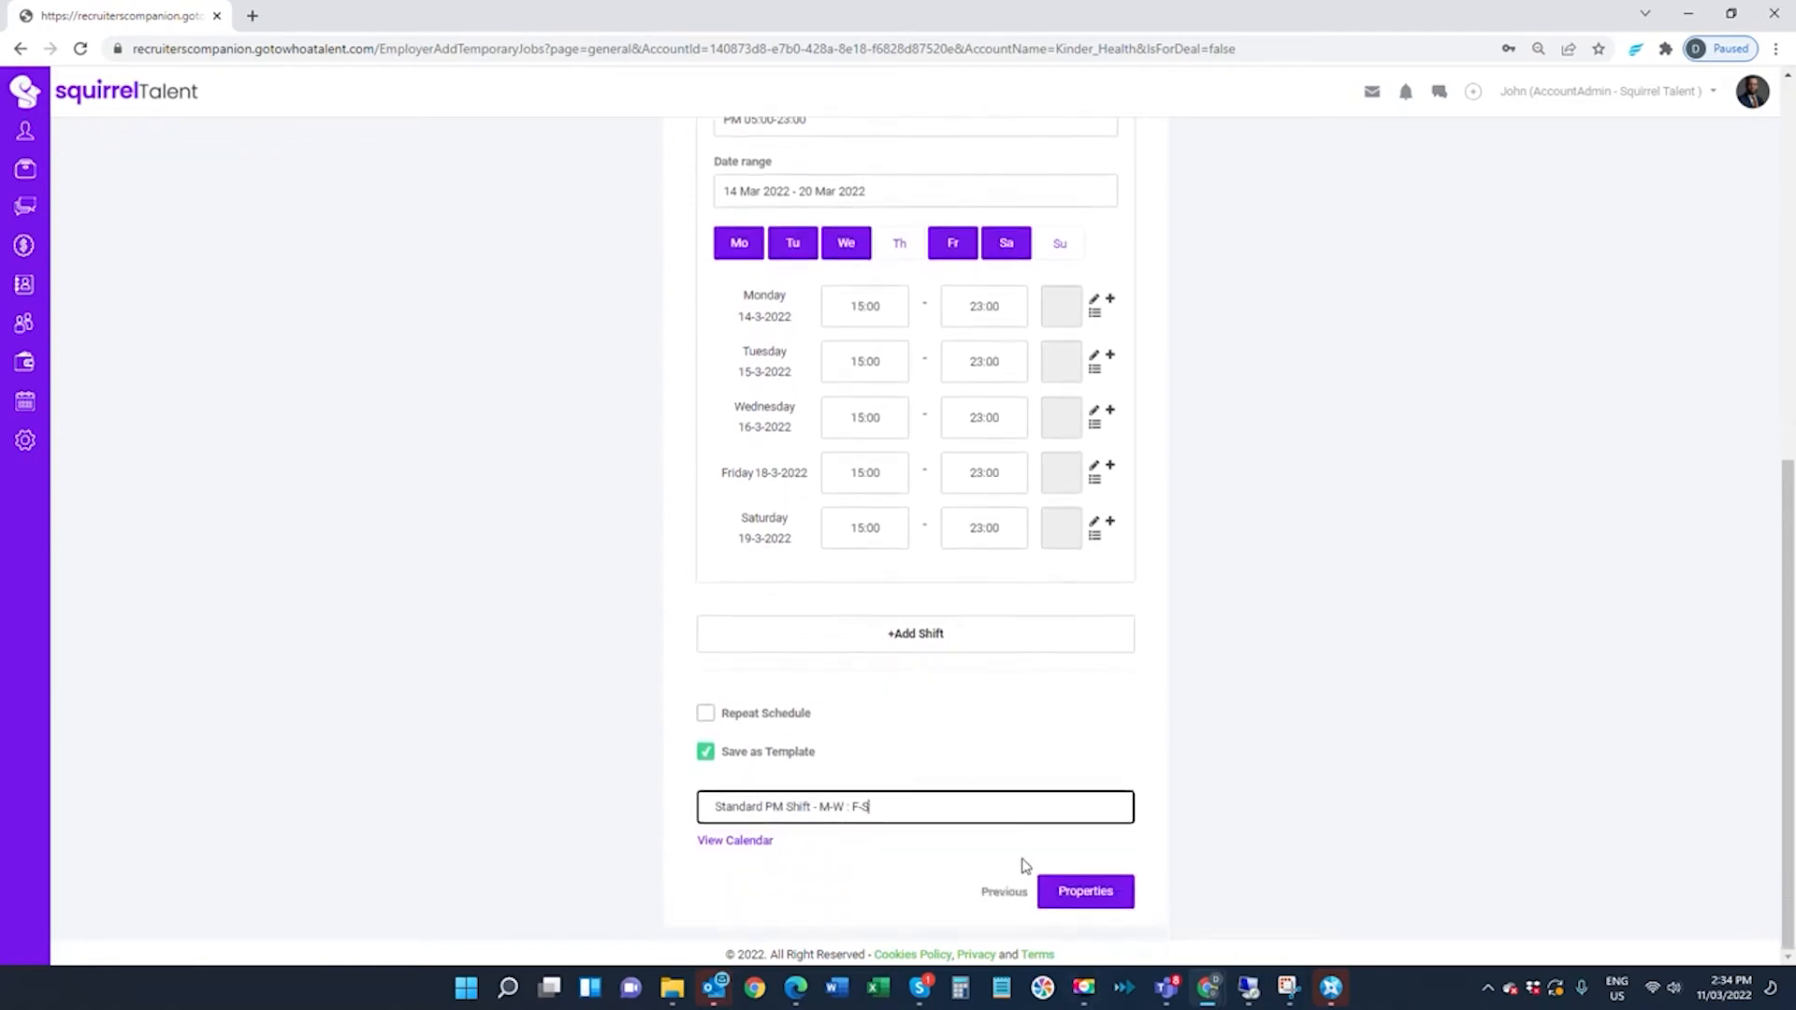
Step: Check the completed schedule and continue to the position's properties
{"action": "scroll", "coordinate": [1024, 837], "scroll_direction": "up", "scroll_amount": 3}
{"action": "scroll", "coordinate": [1029, 749], "scroll_direction": "up", "scroll_amount": 2}
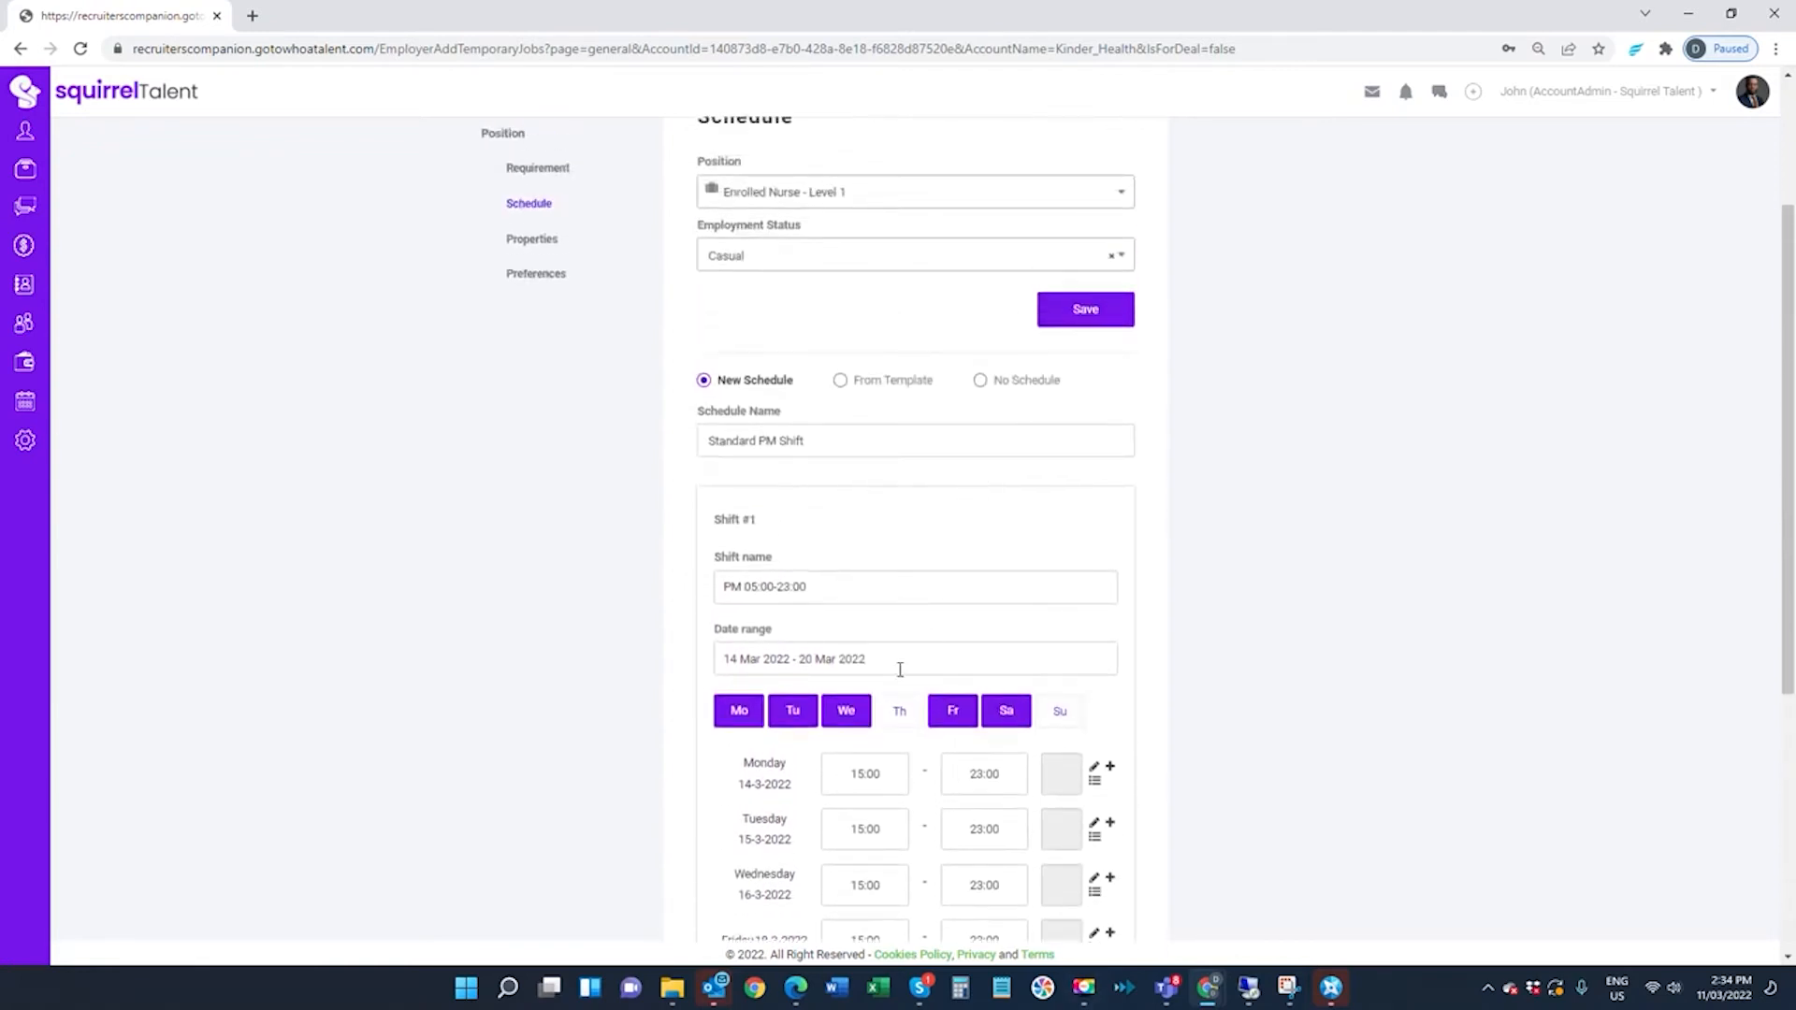
{"action": "scroll", "coordinate": [899, 662], "scroll_direction": "down", "scroll_amount": 3}
{"action": "scroll", "coordinate": [842, 748], "scroll_direction": "down", "scroll_amount": 2}
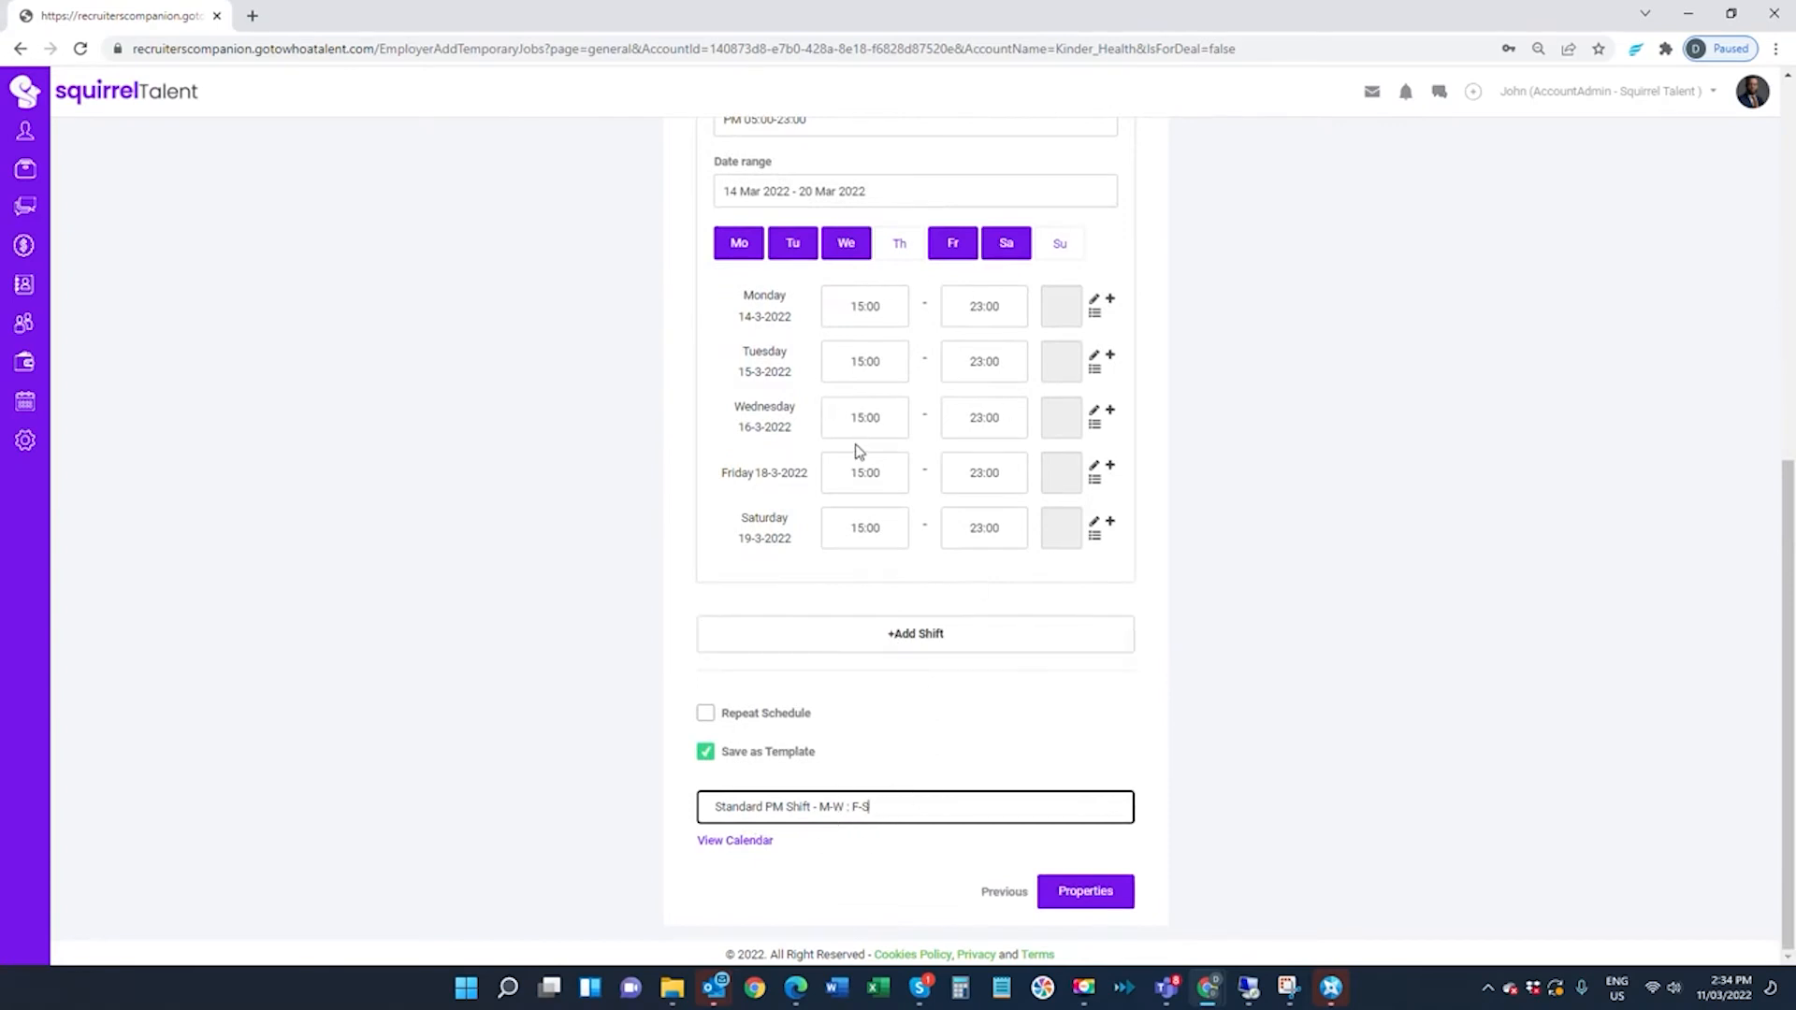
{"action": "scroll", "coordinate": [854, 453], "scroll_direction": "up", "scroll_amount": 6}
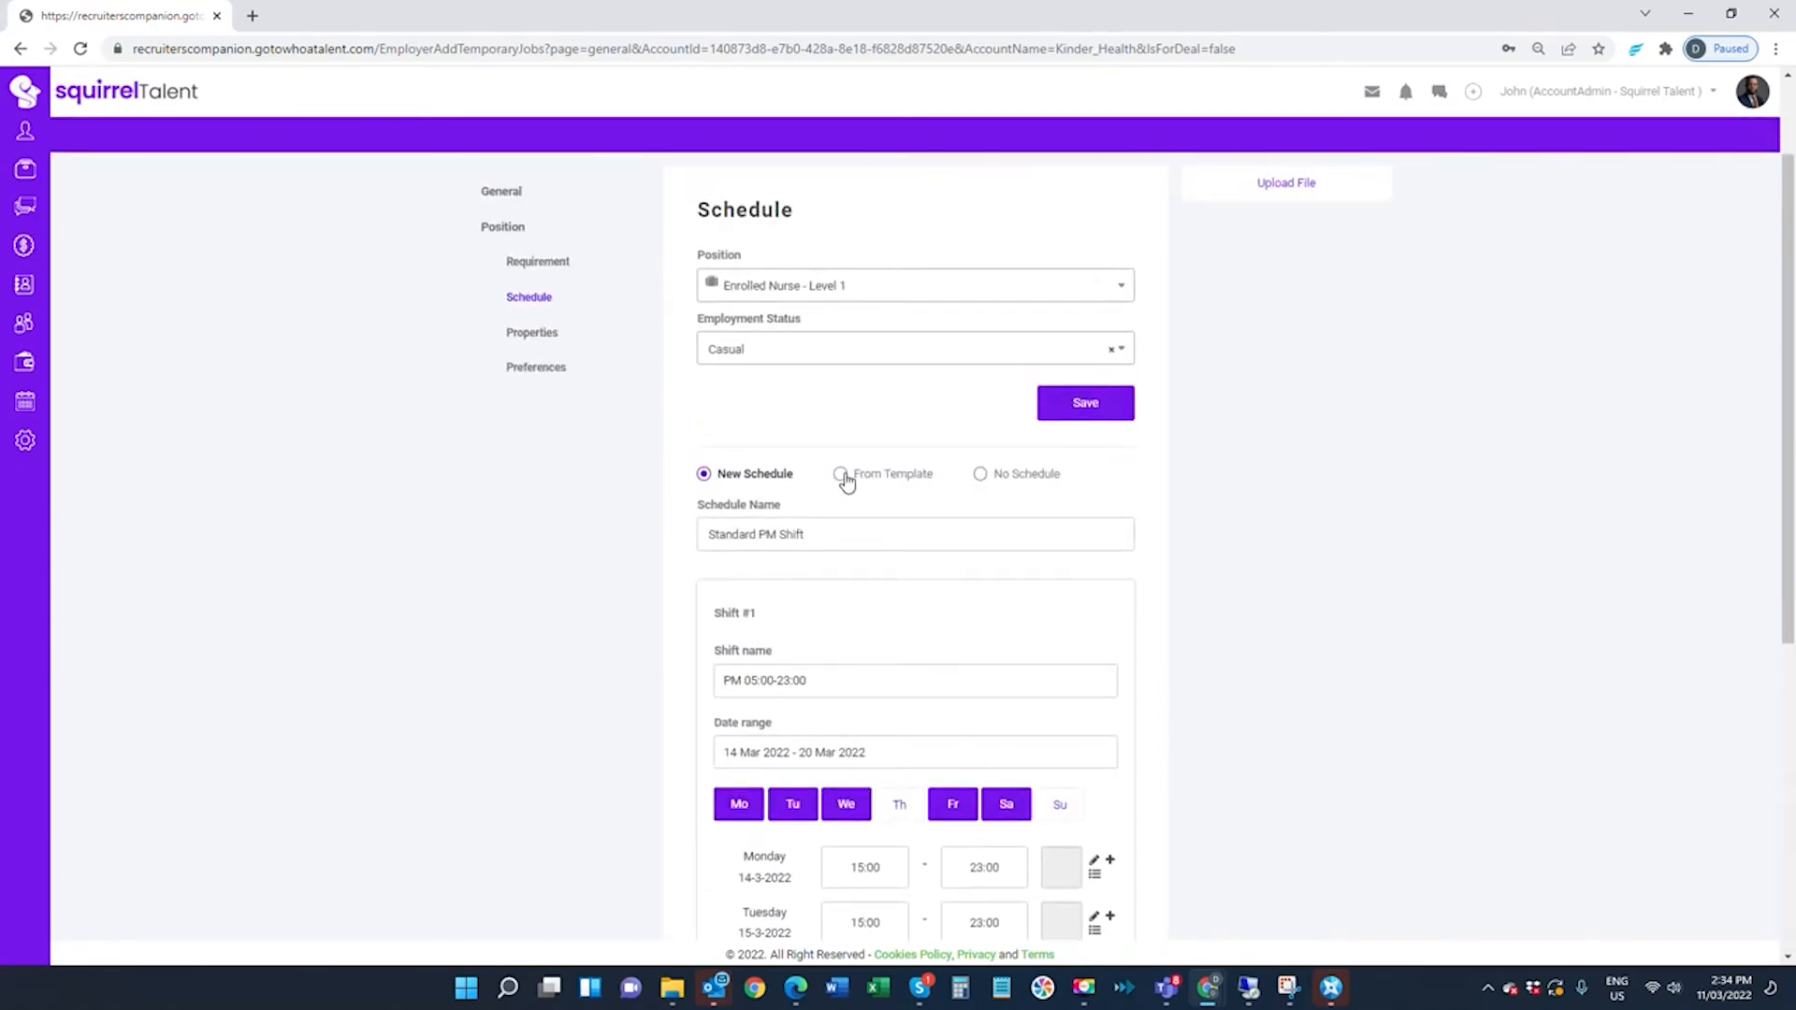
{"action": "scroll", "coordinate": [866, 513], "scroll_direction": "down", "scroll_amount": 6}
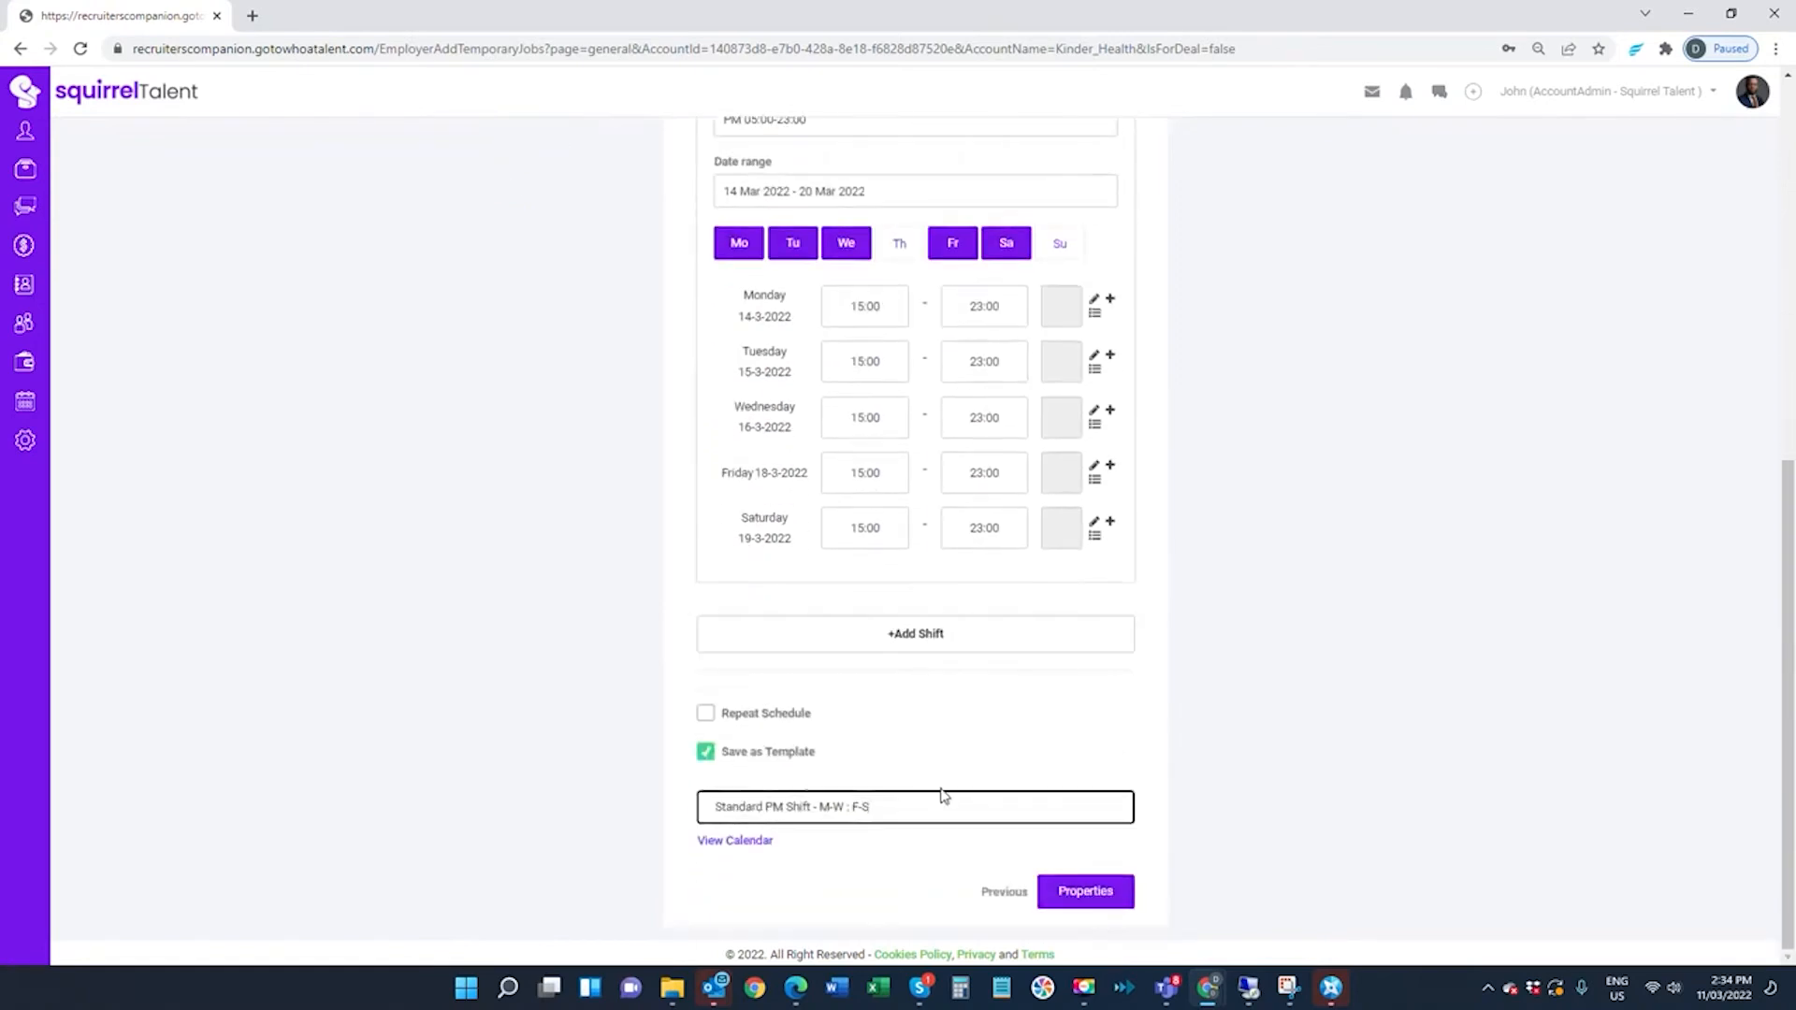
{"action": "left_click", "coordinate": [1085, 892]}
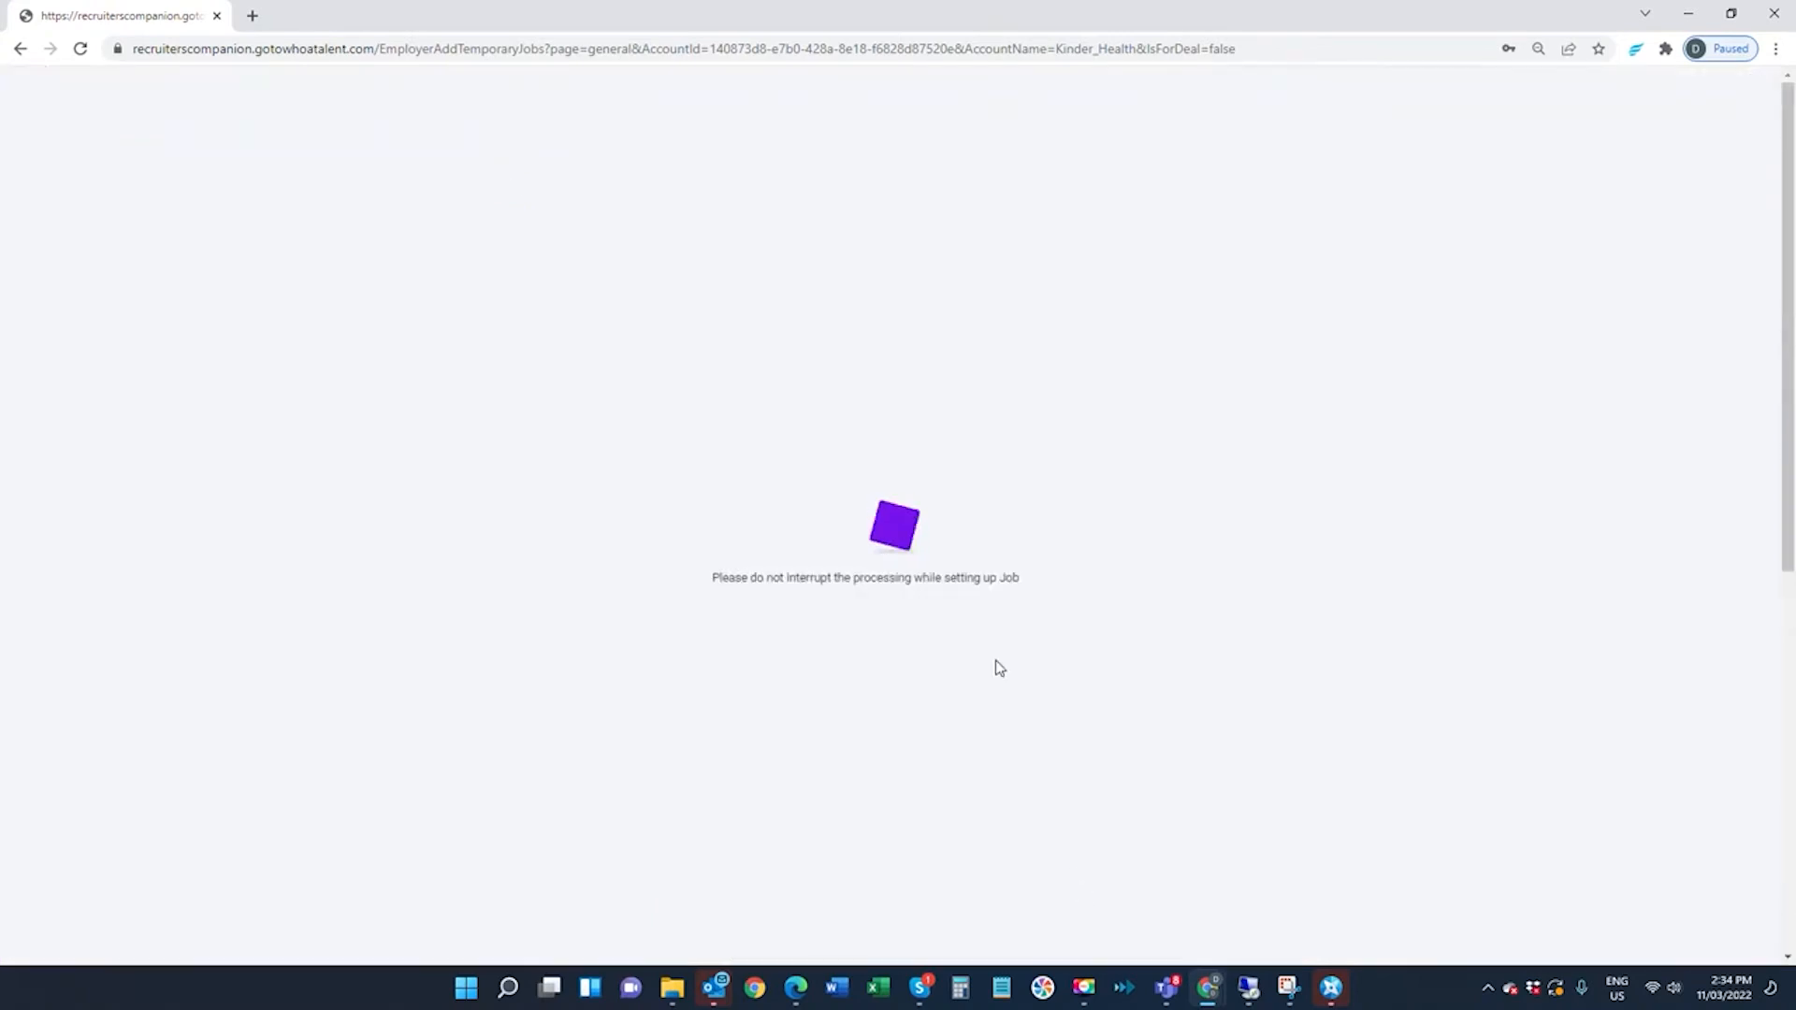
{"action": "scroll", "coordinate": [964, 608], "scroll_direction": "down", "scroll_amount": 5}
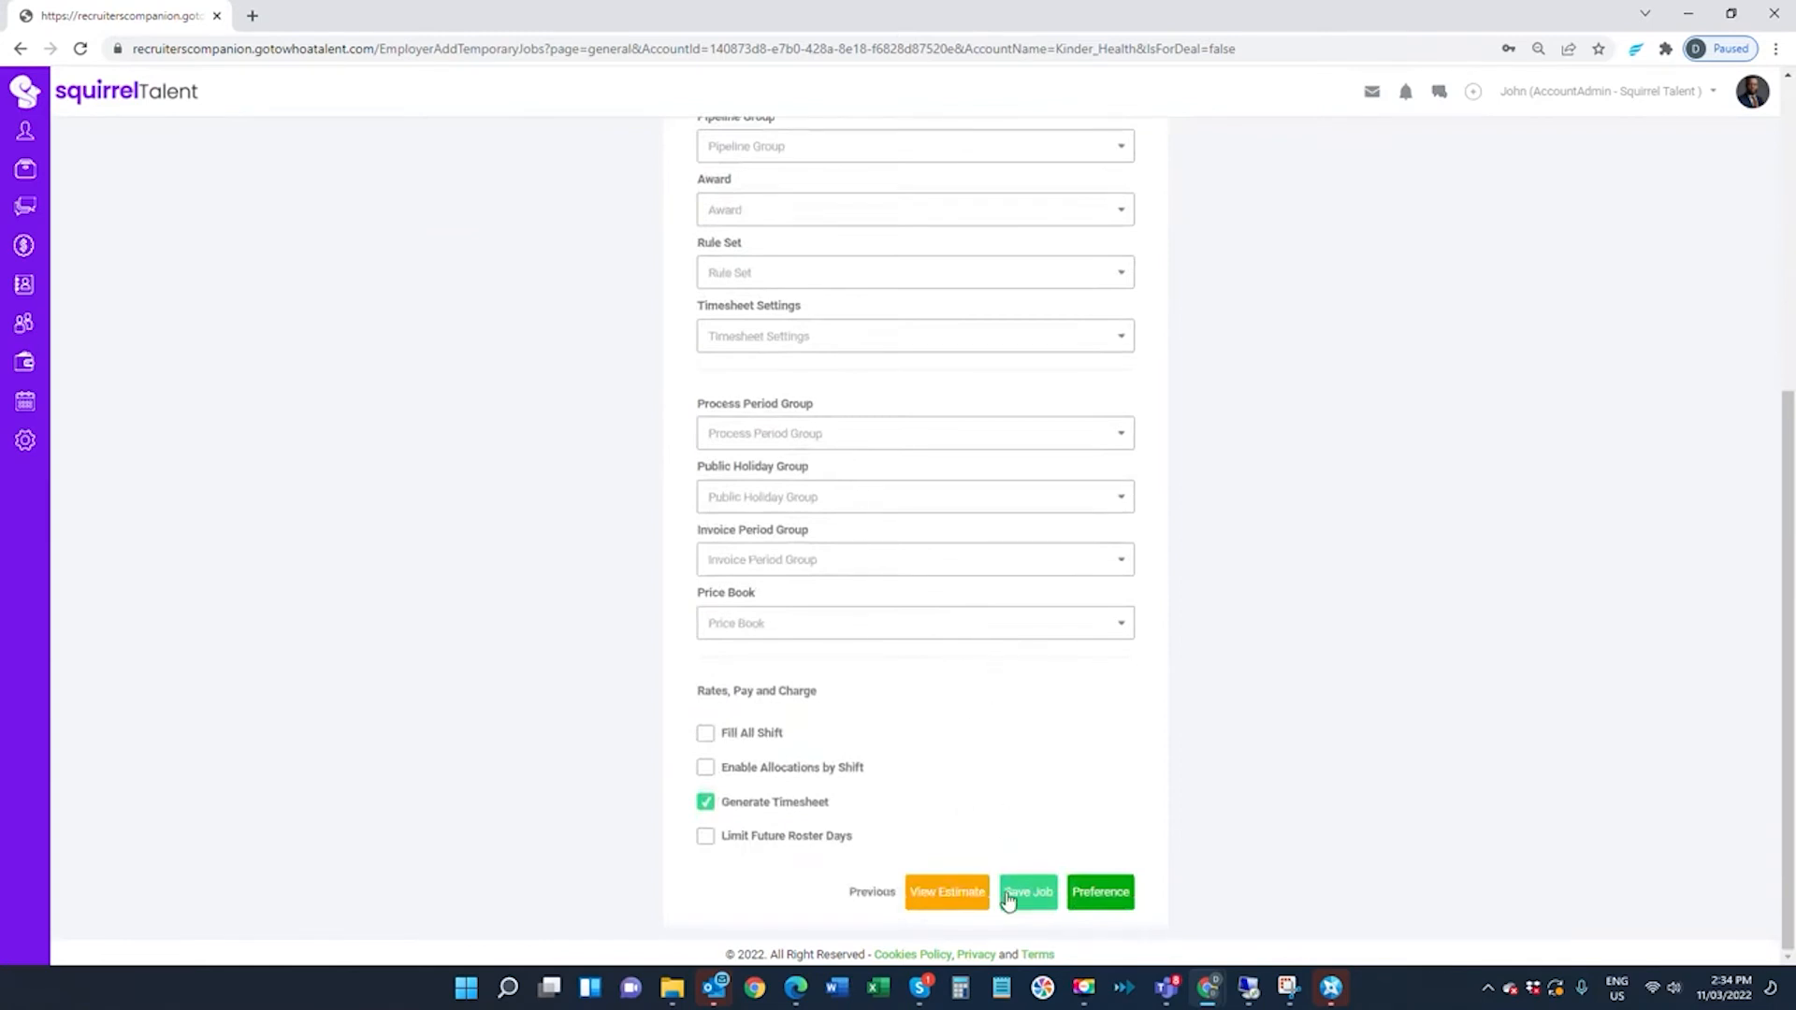
Step: Go back through the schedule, requirement and position stages to the job's general details
{"action": "left_click", "coordinate": [870, 893]}
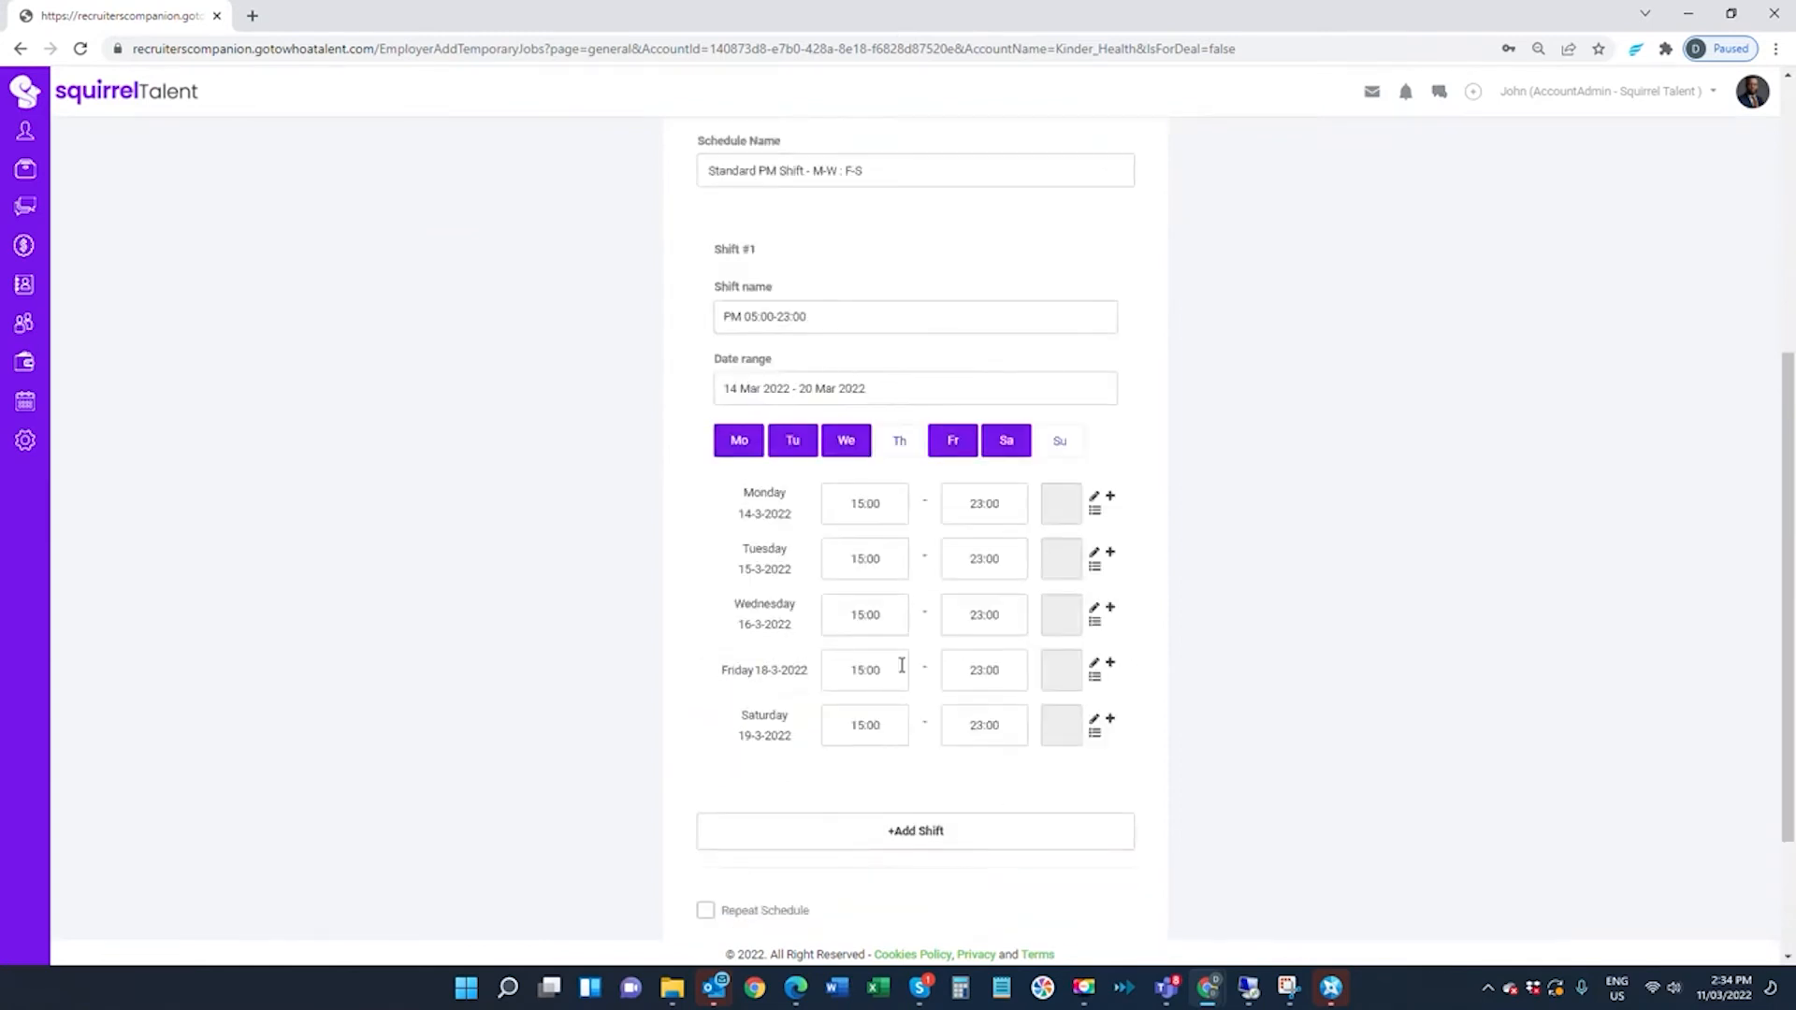
{"action": "scroll", "coordinate": [912, 655], "scroll_direction": "down", "scroll_amount": 2}
{"action": "left_click", "coordinate": [1003, 893]}
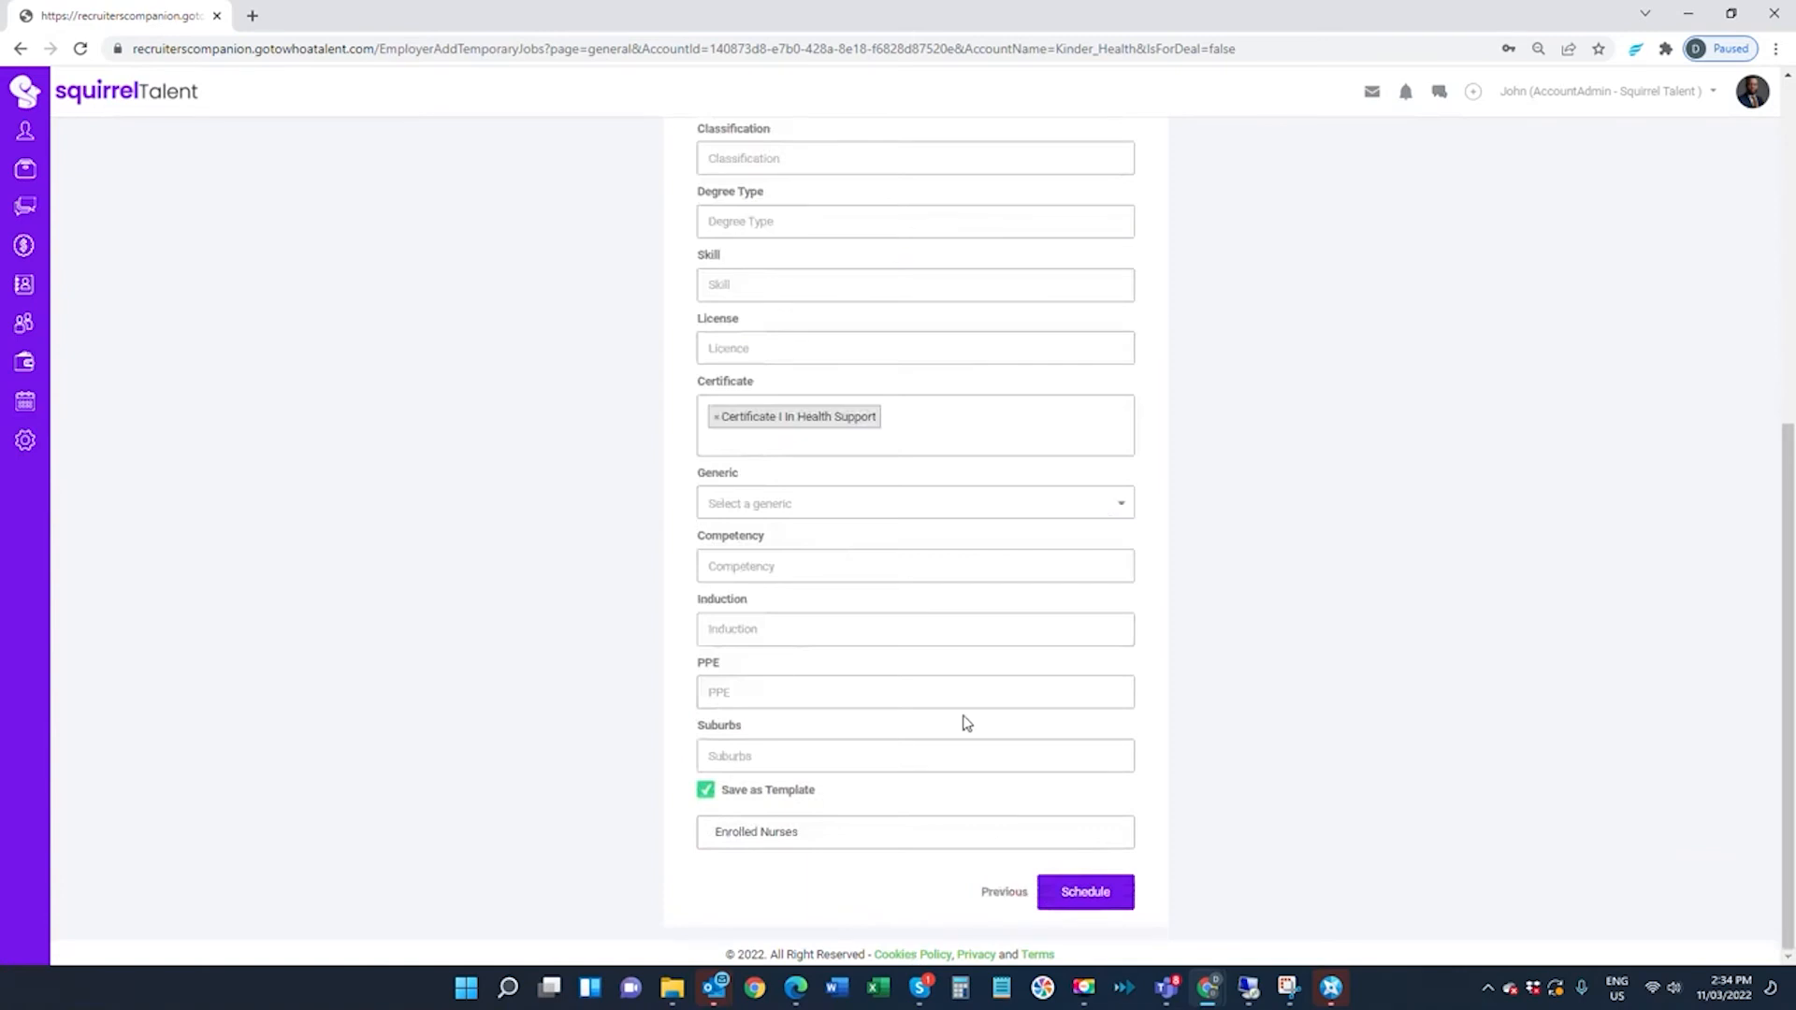
{"action": "left_click", "coordinate": [1001, 893]}
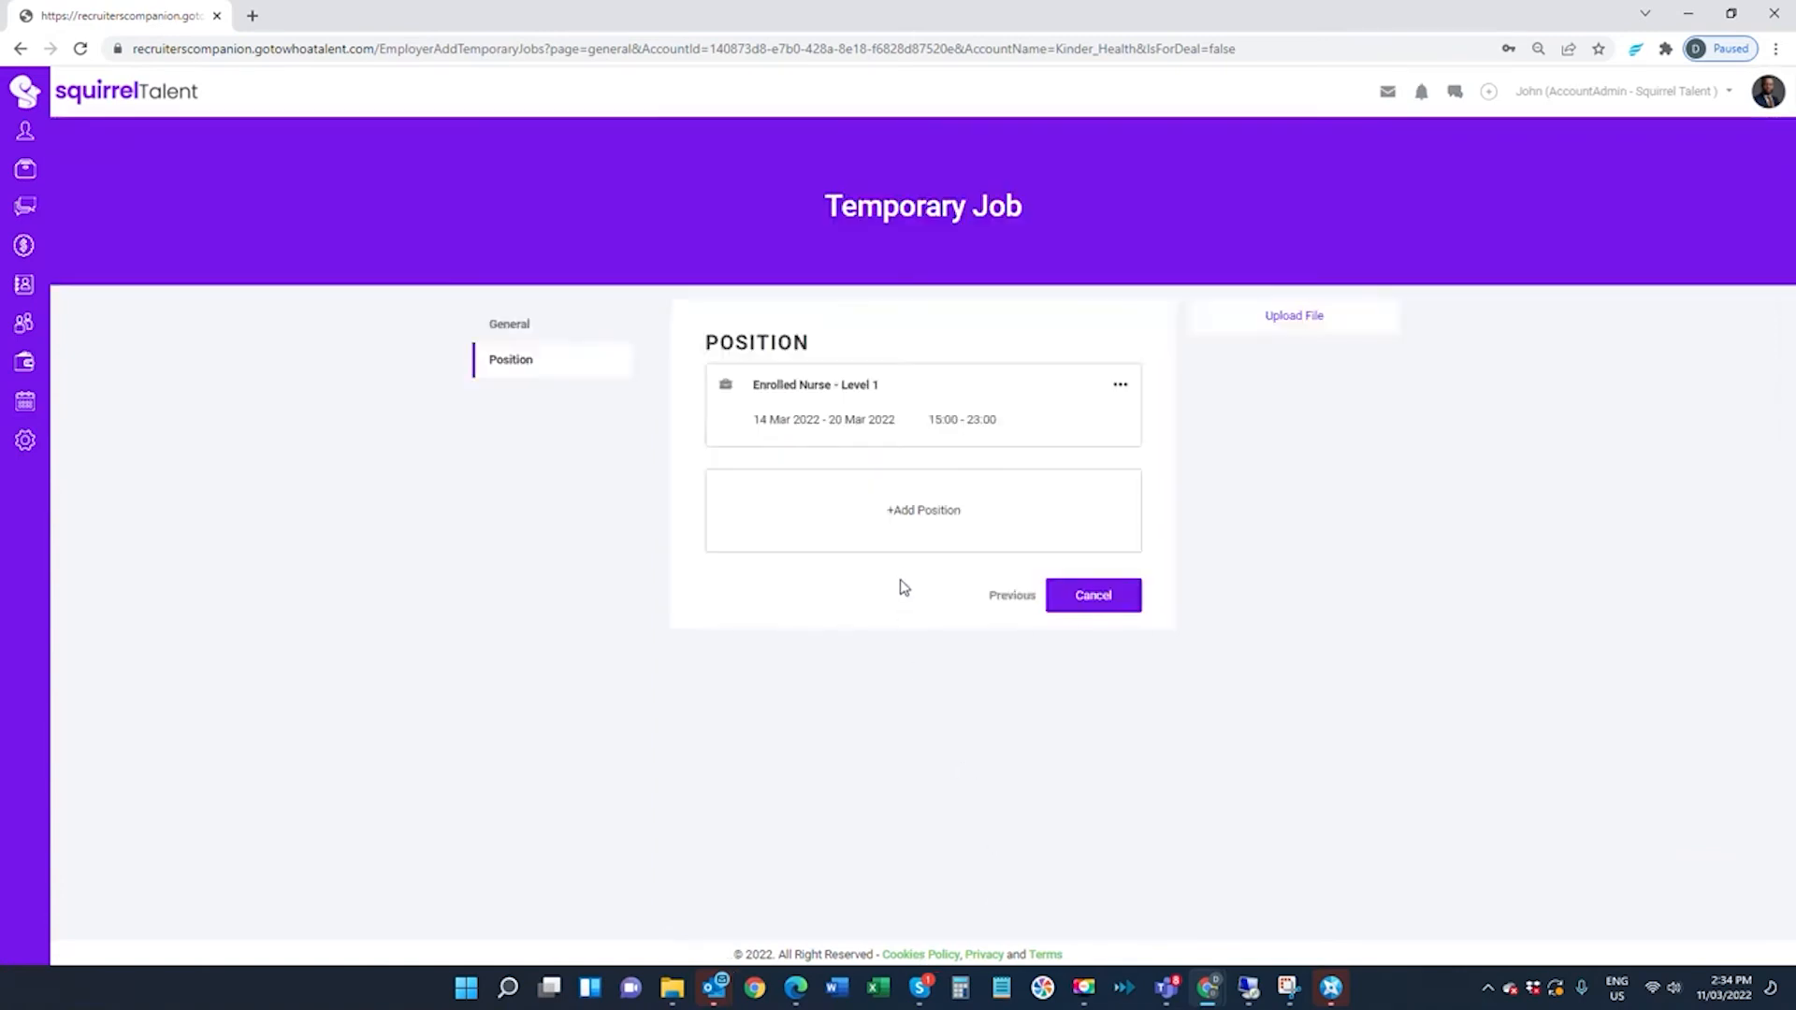
{"action": "left_click", "coordinate": [1011, 603]}
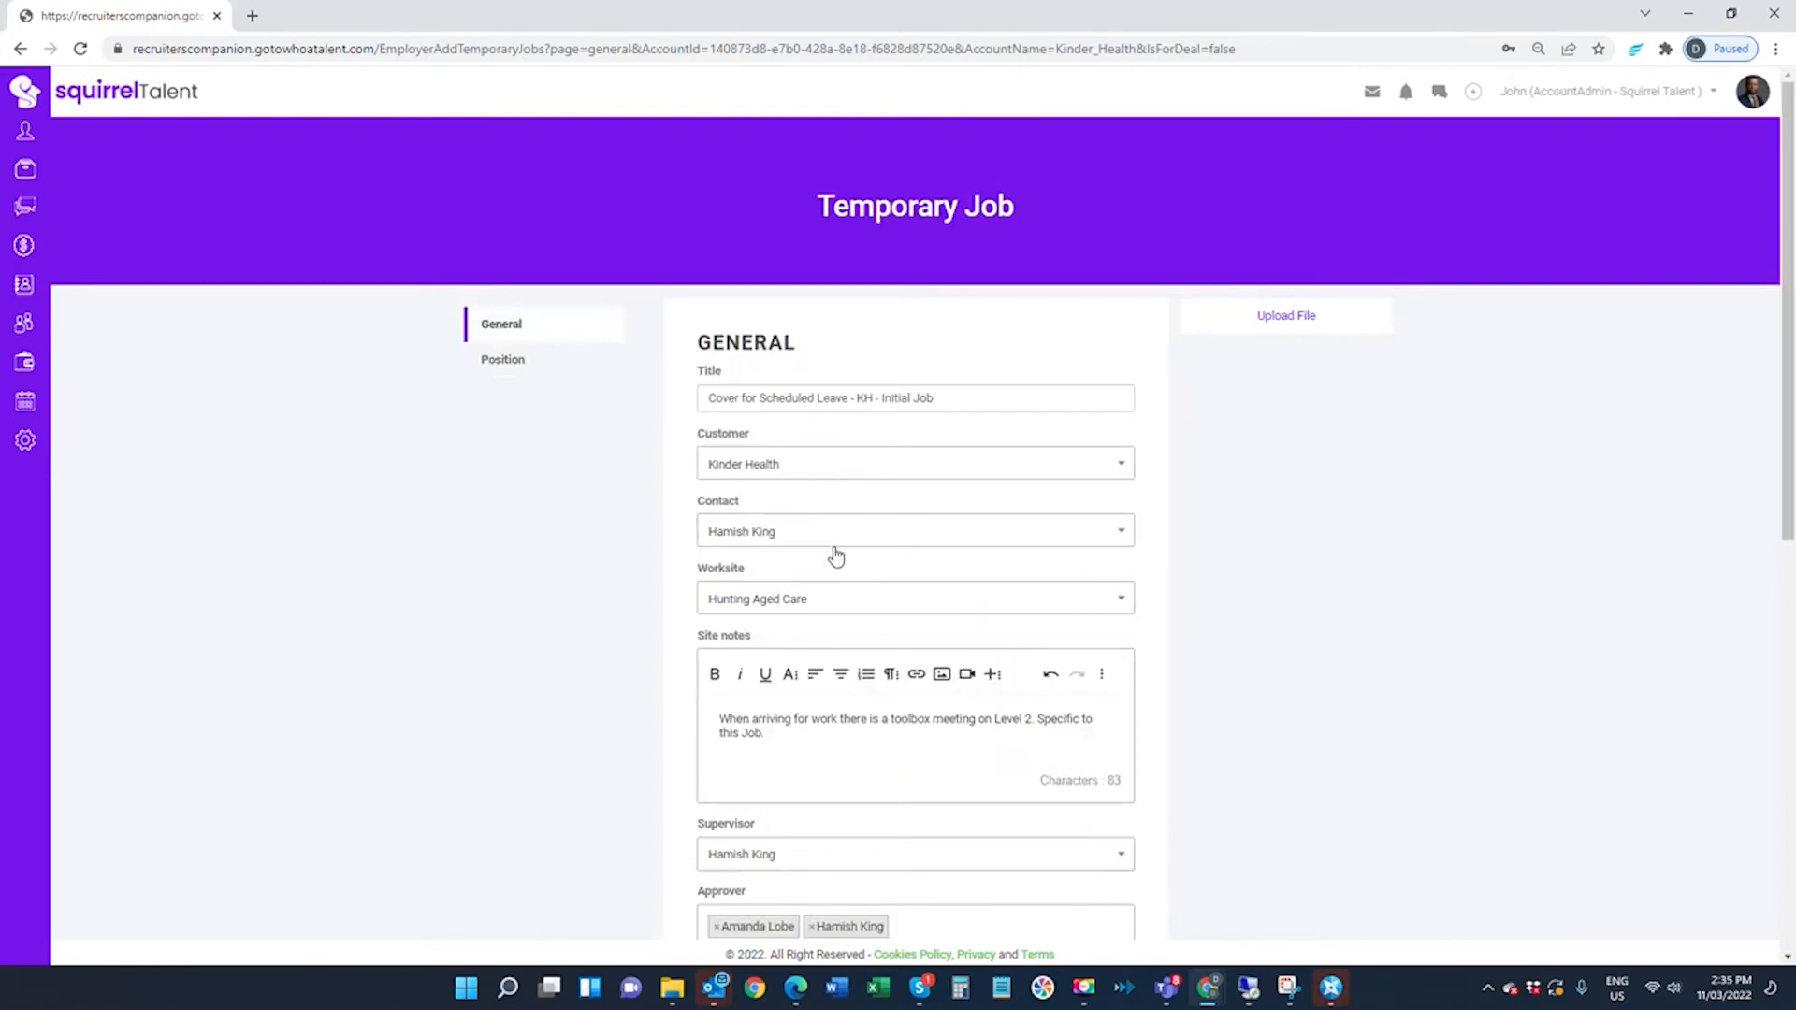
Step: Review the job's general details from the title to the invoice description, then return to the position list
{"action": "scroll", "coordinate": [834, 554], "scroll_direction": "down", "scroll_amount": 2}
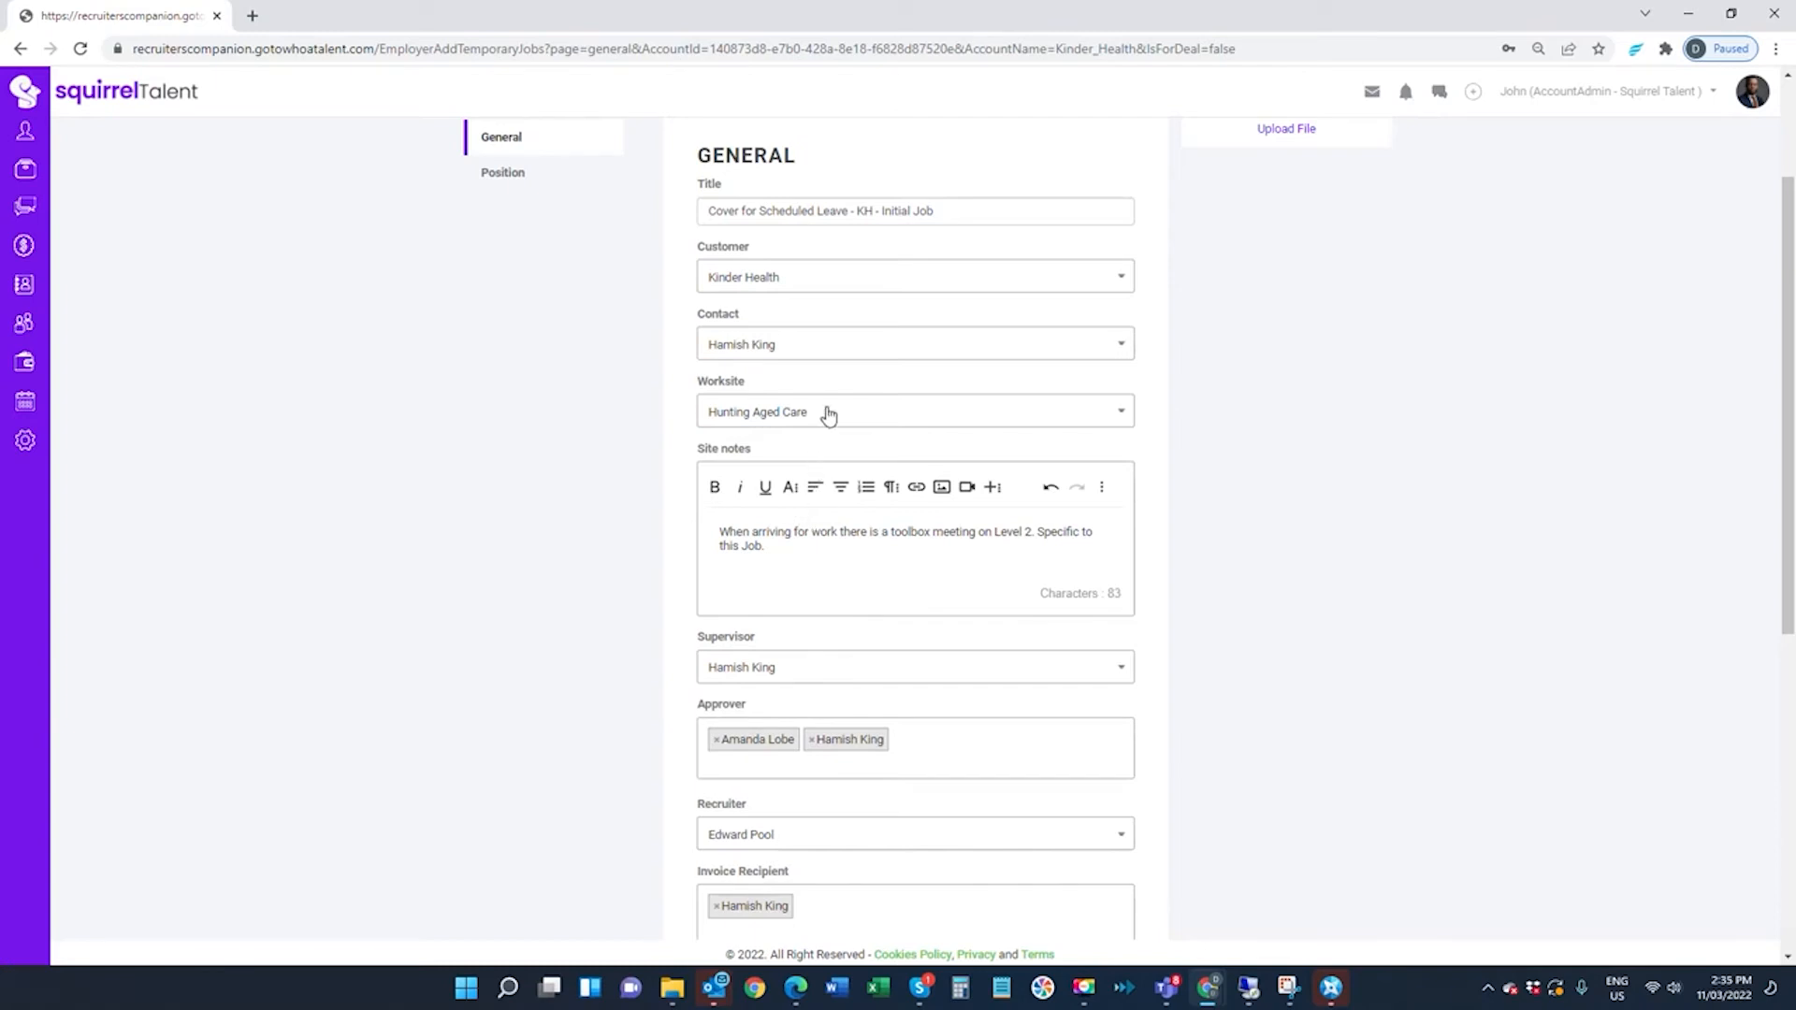
{"action": "scroll", "coordinate": [793, 553], "scroll_direction": "down", "scroll_amount": 2}
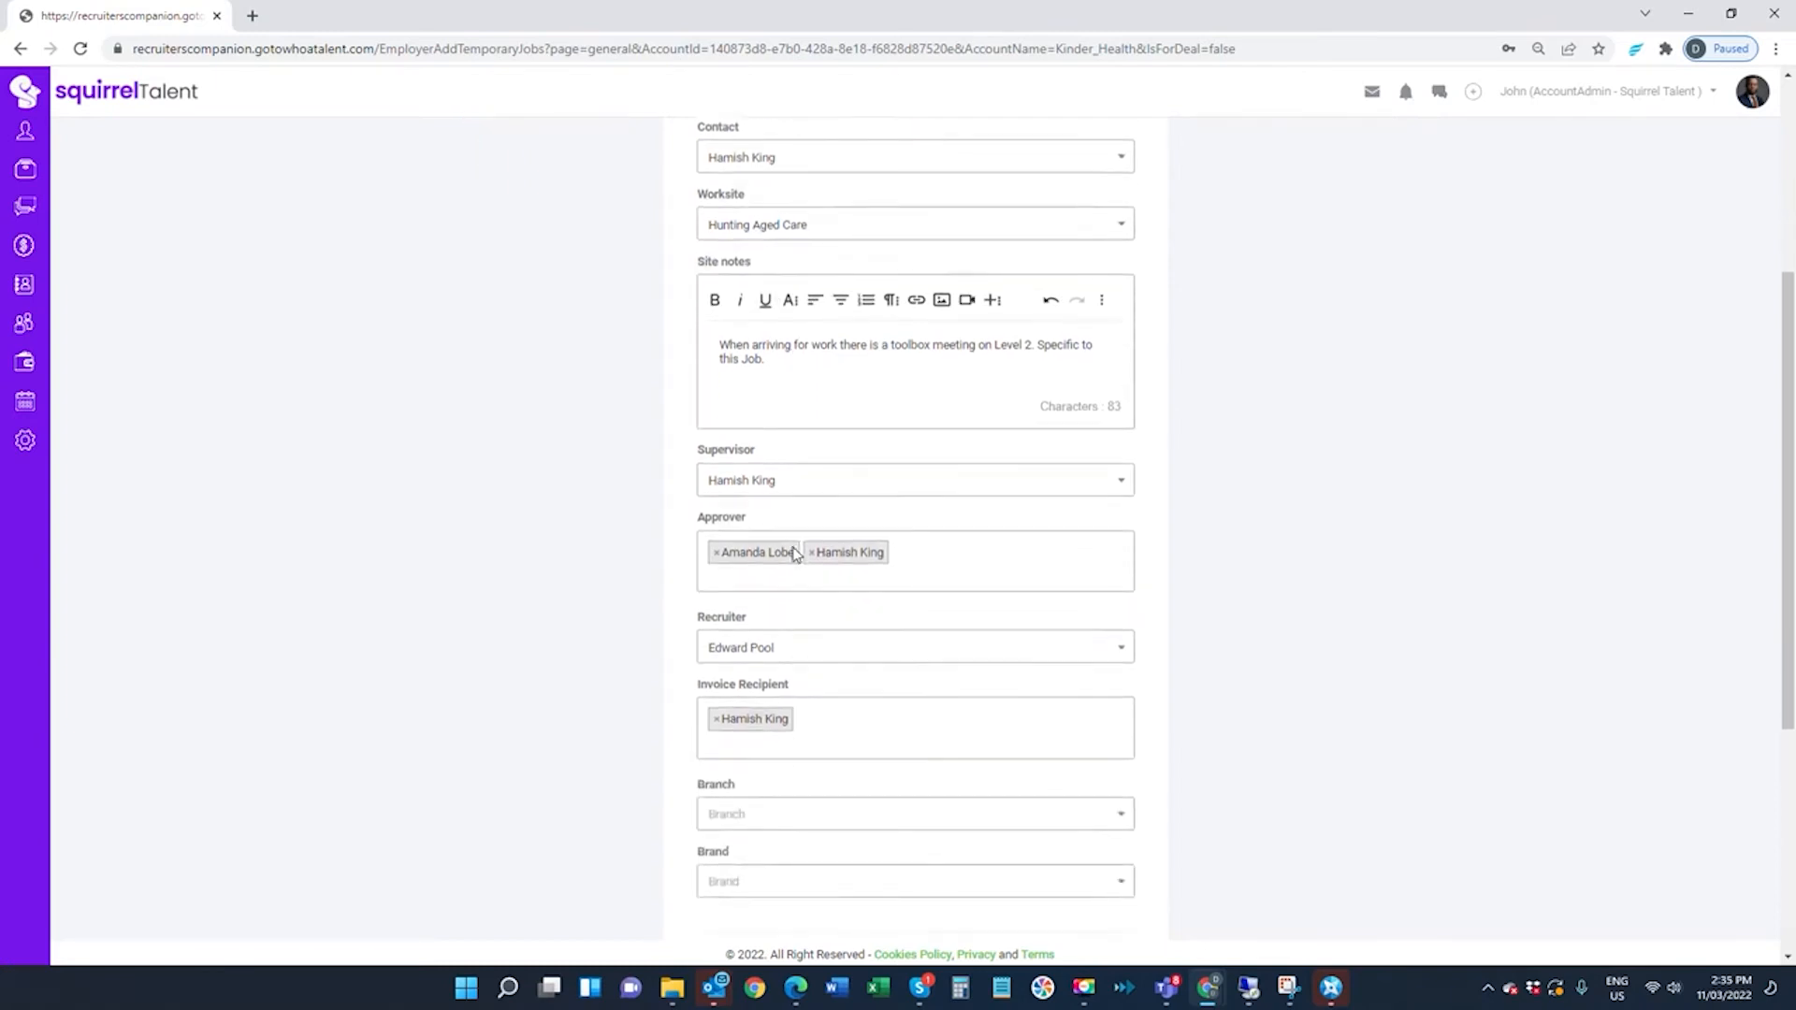
{"action": "scroll", "coordinate": [793, 554], "scroll_direction": "down", "scroll_amount": 3}
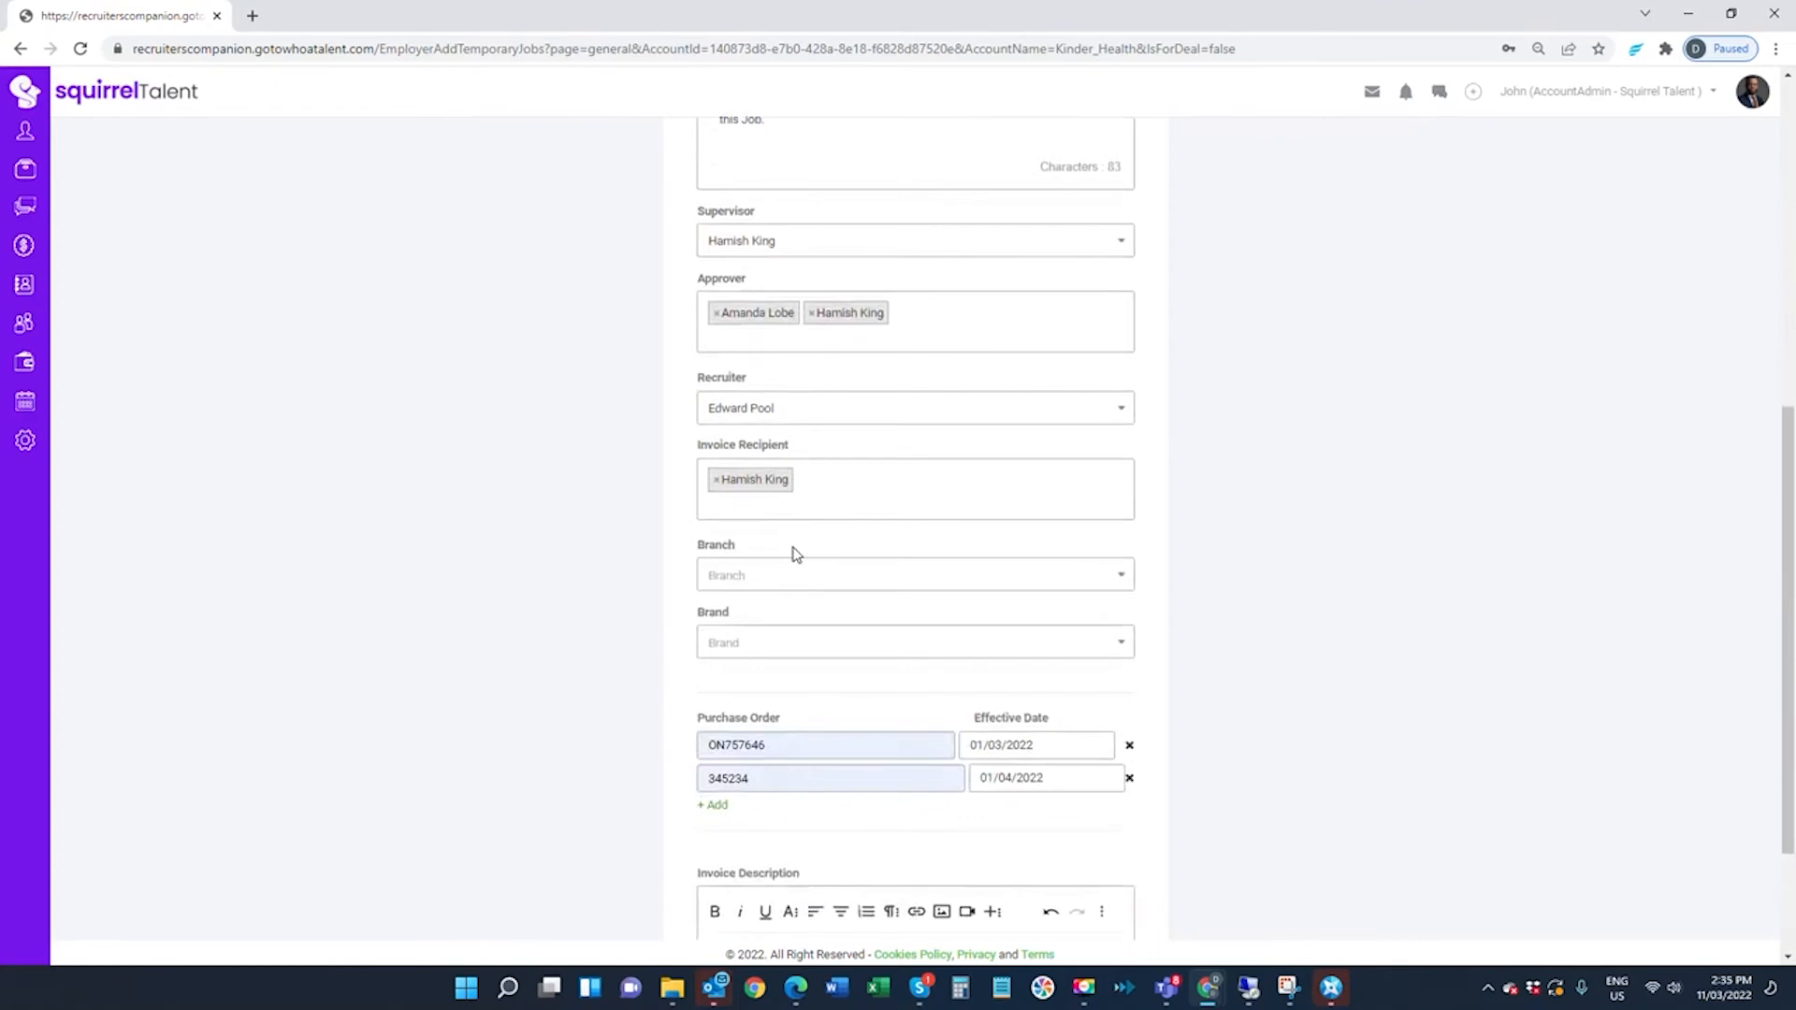
{"action": "scroll", "coordinate": [795, 554], "scroll_direction": "down", "scroll_amount": 2}
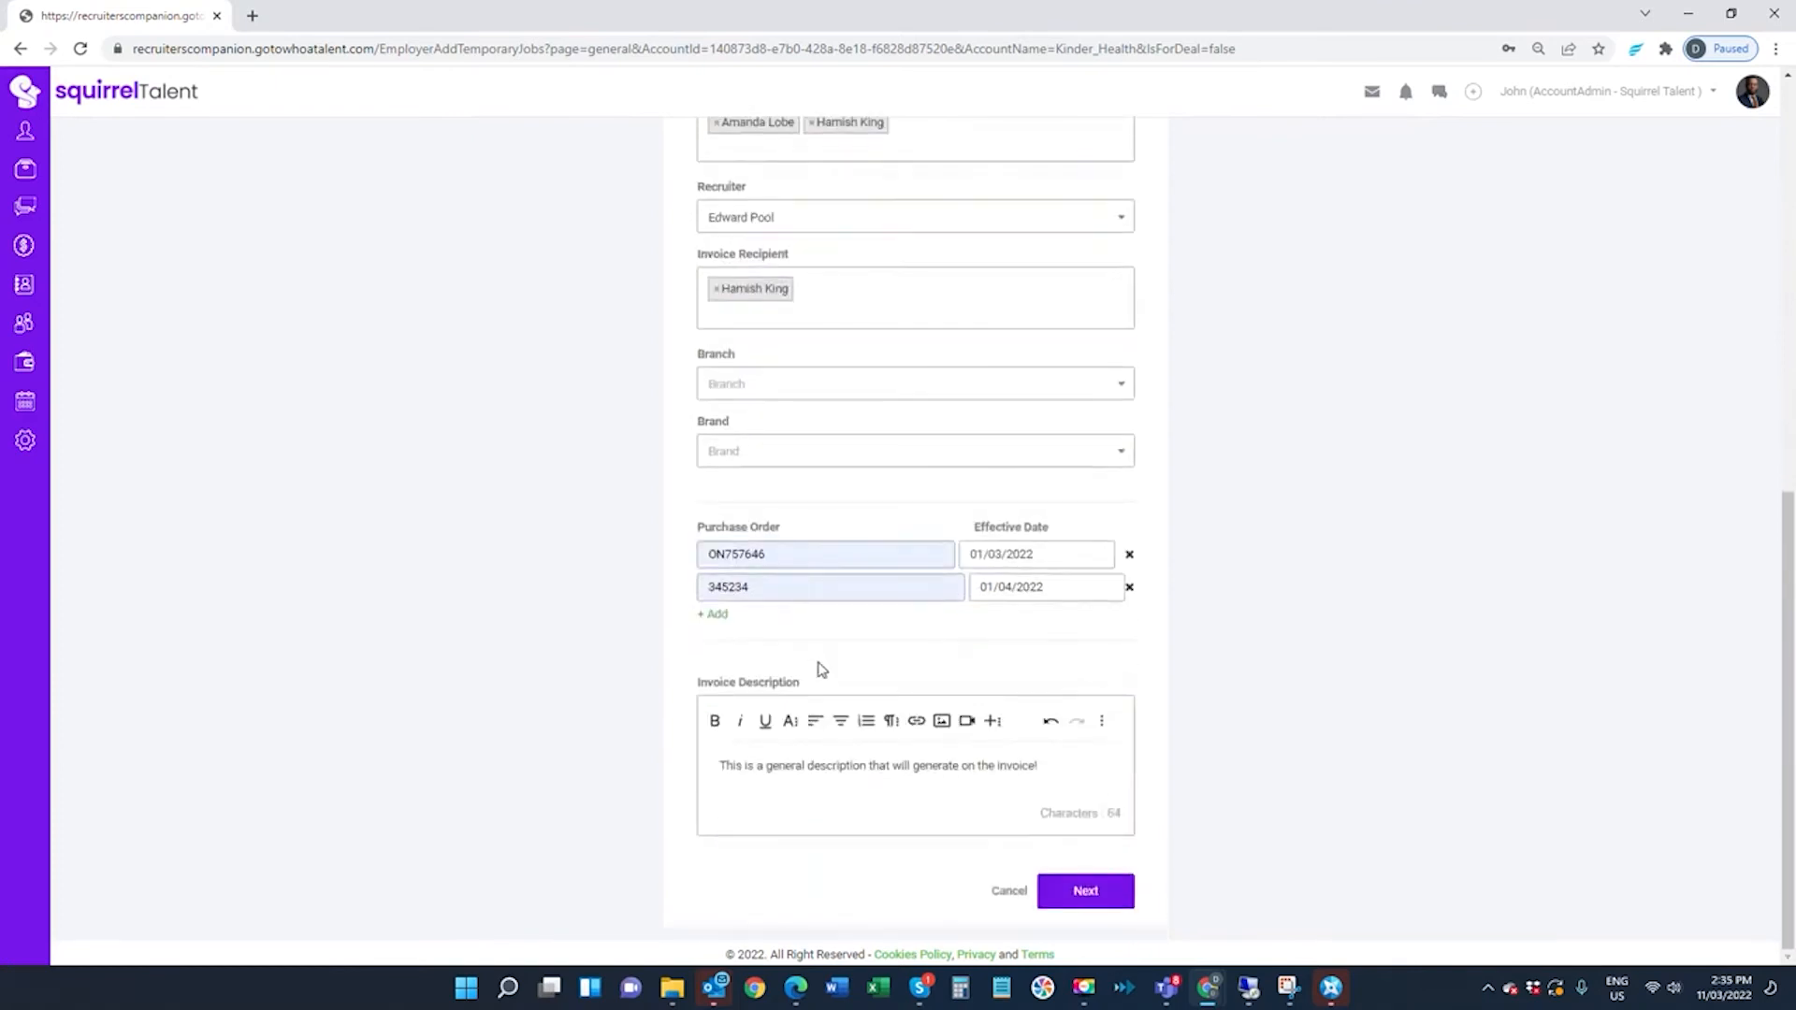
{"action": "left_click", "coordinate": [1073, 893]}
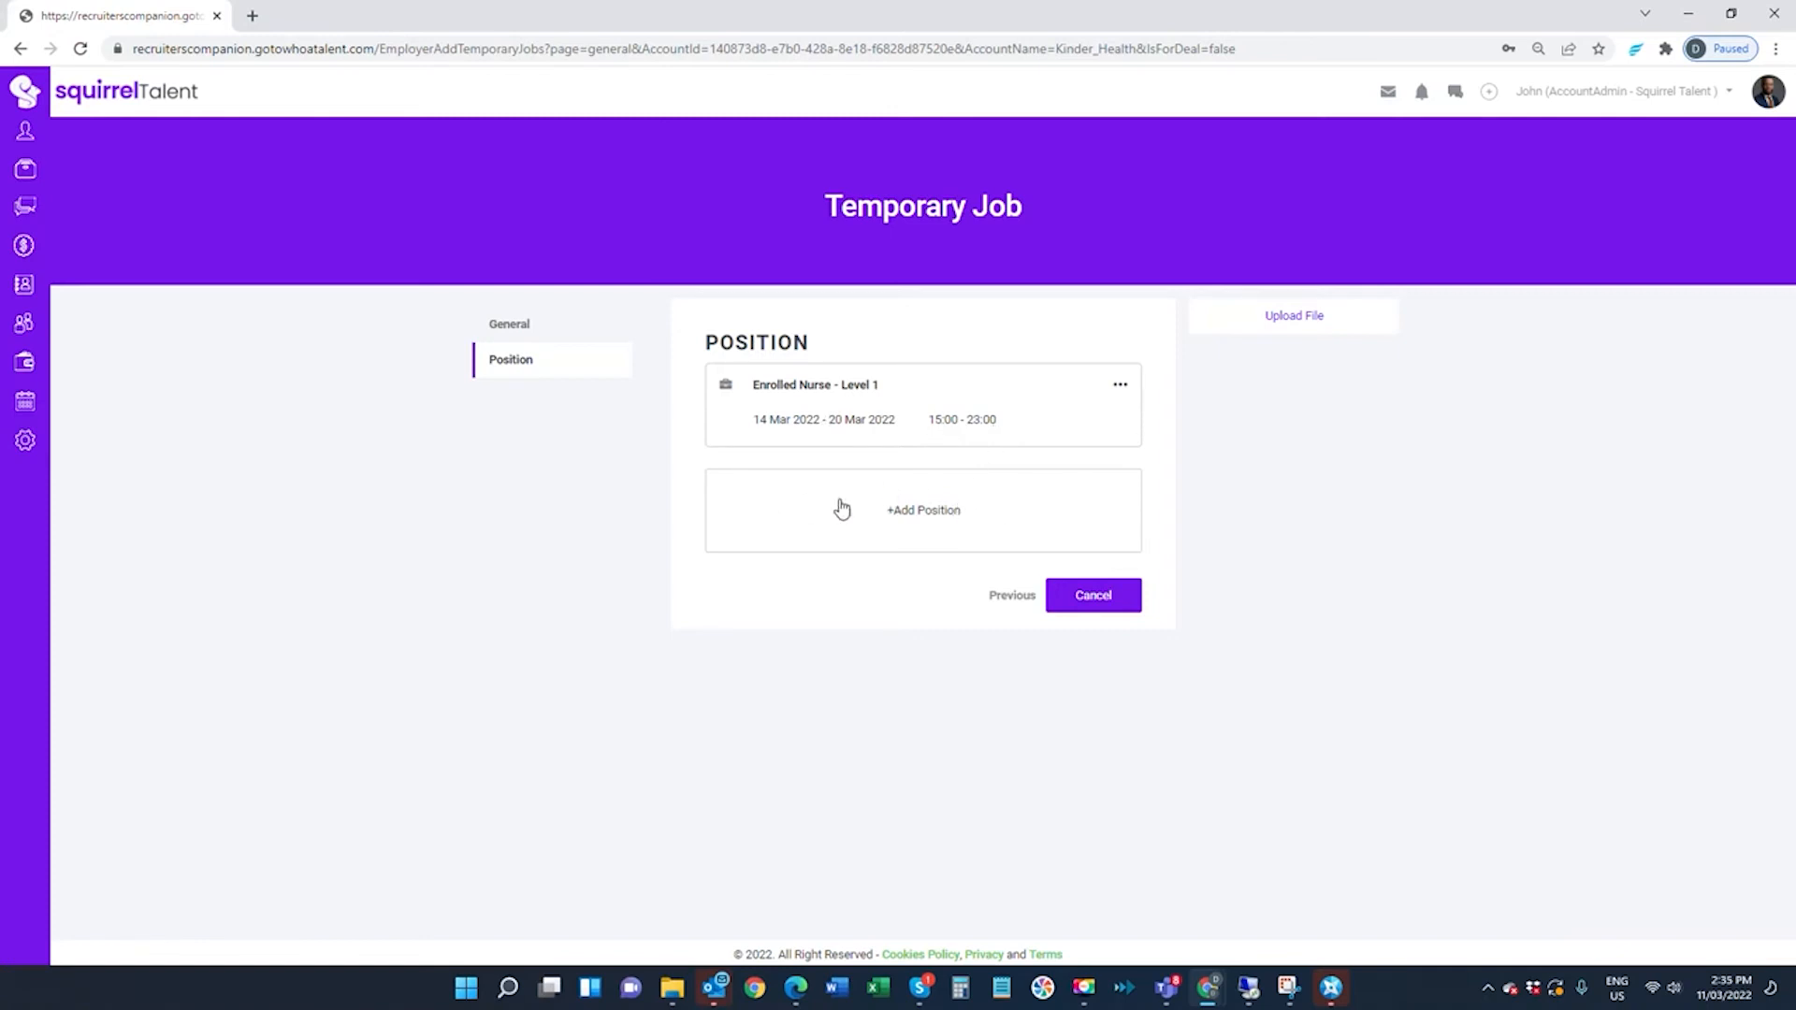
Step: Open the Enrolled Nurse - Level 1 position and review its requirement details, including quantity, certificate and template name
{"action": "left_click", "coordinate": [841, 387]}
{"action": "scroll", "coordinate": [844, 498], "scroll_direction": "down", "scroll_amount": 1}
{"action": "scroll", "coordinate": [846, 498], "scroll_direction": "down", "scroll_amount": 3}
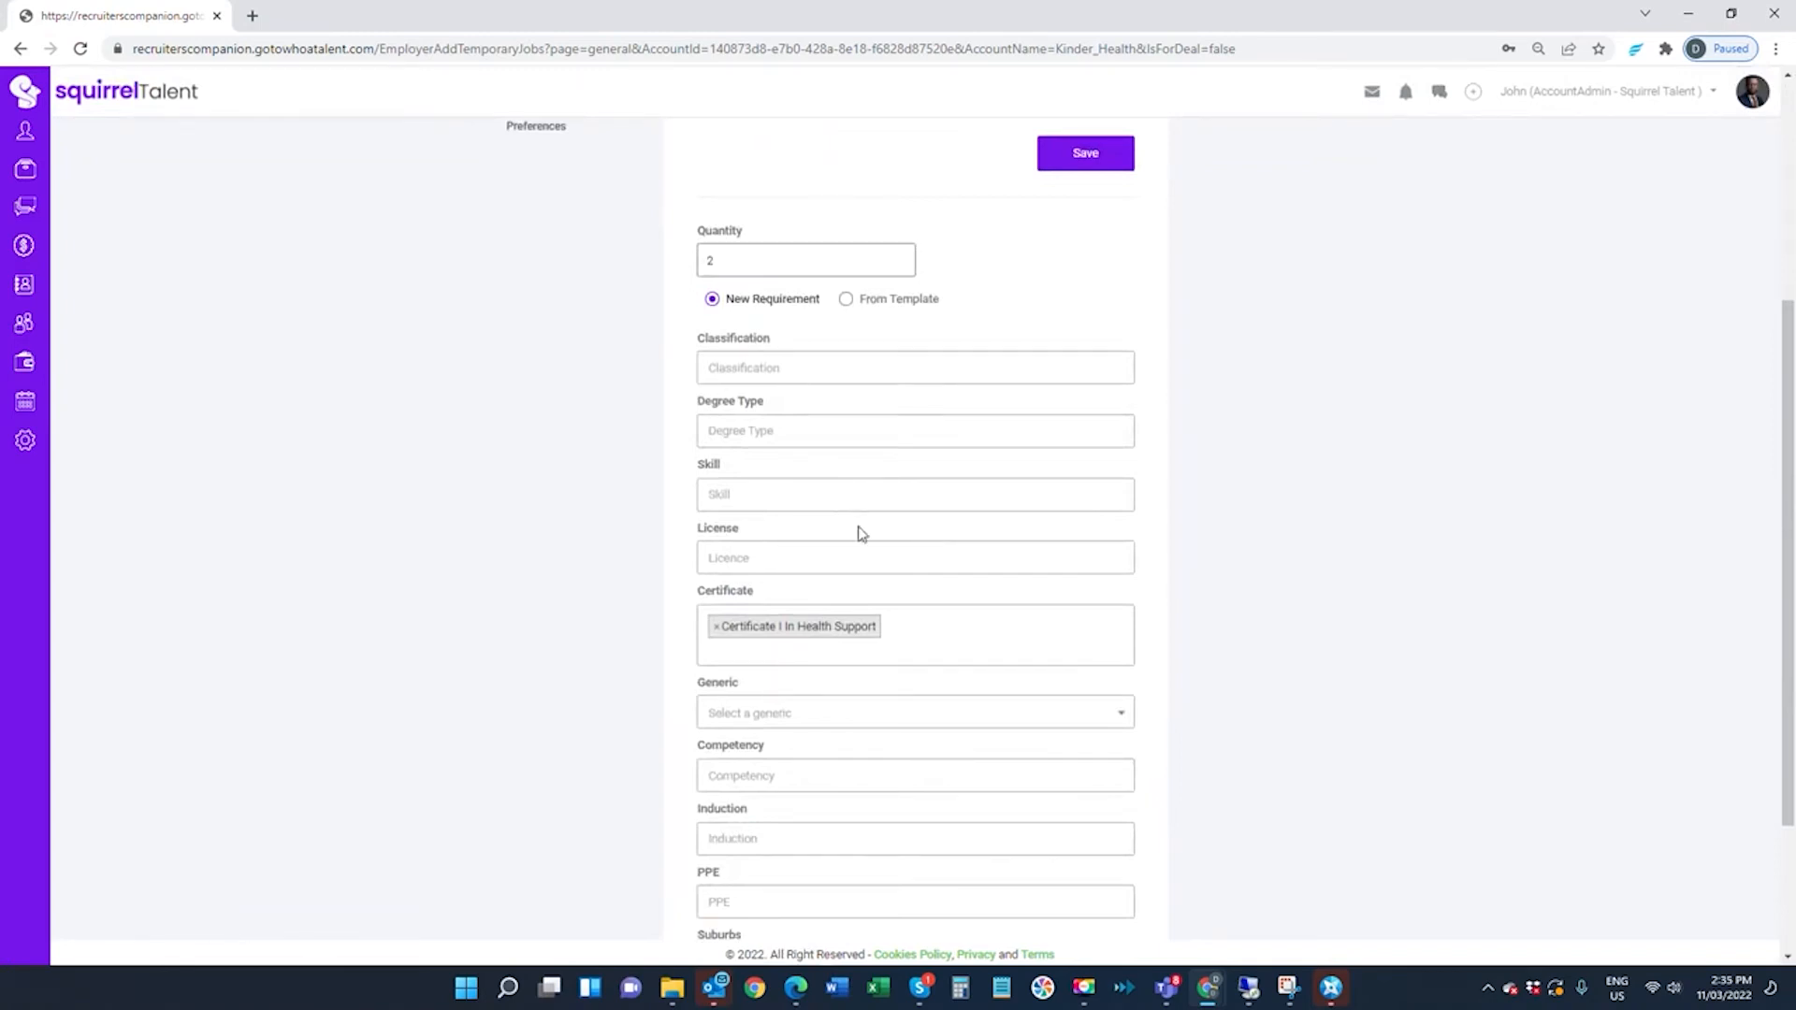
{"action": "scroll", "coordinate": [876, 546], "scroll_direction": "down", "scroll_amount": 2}
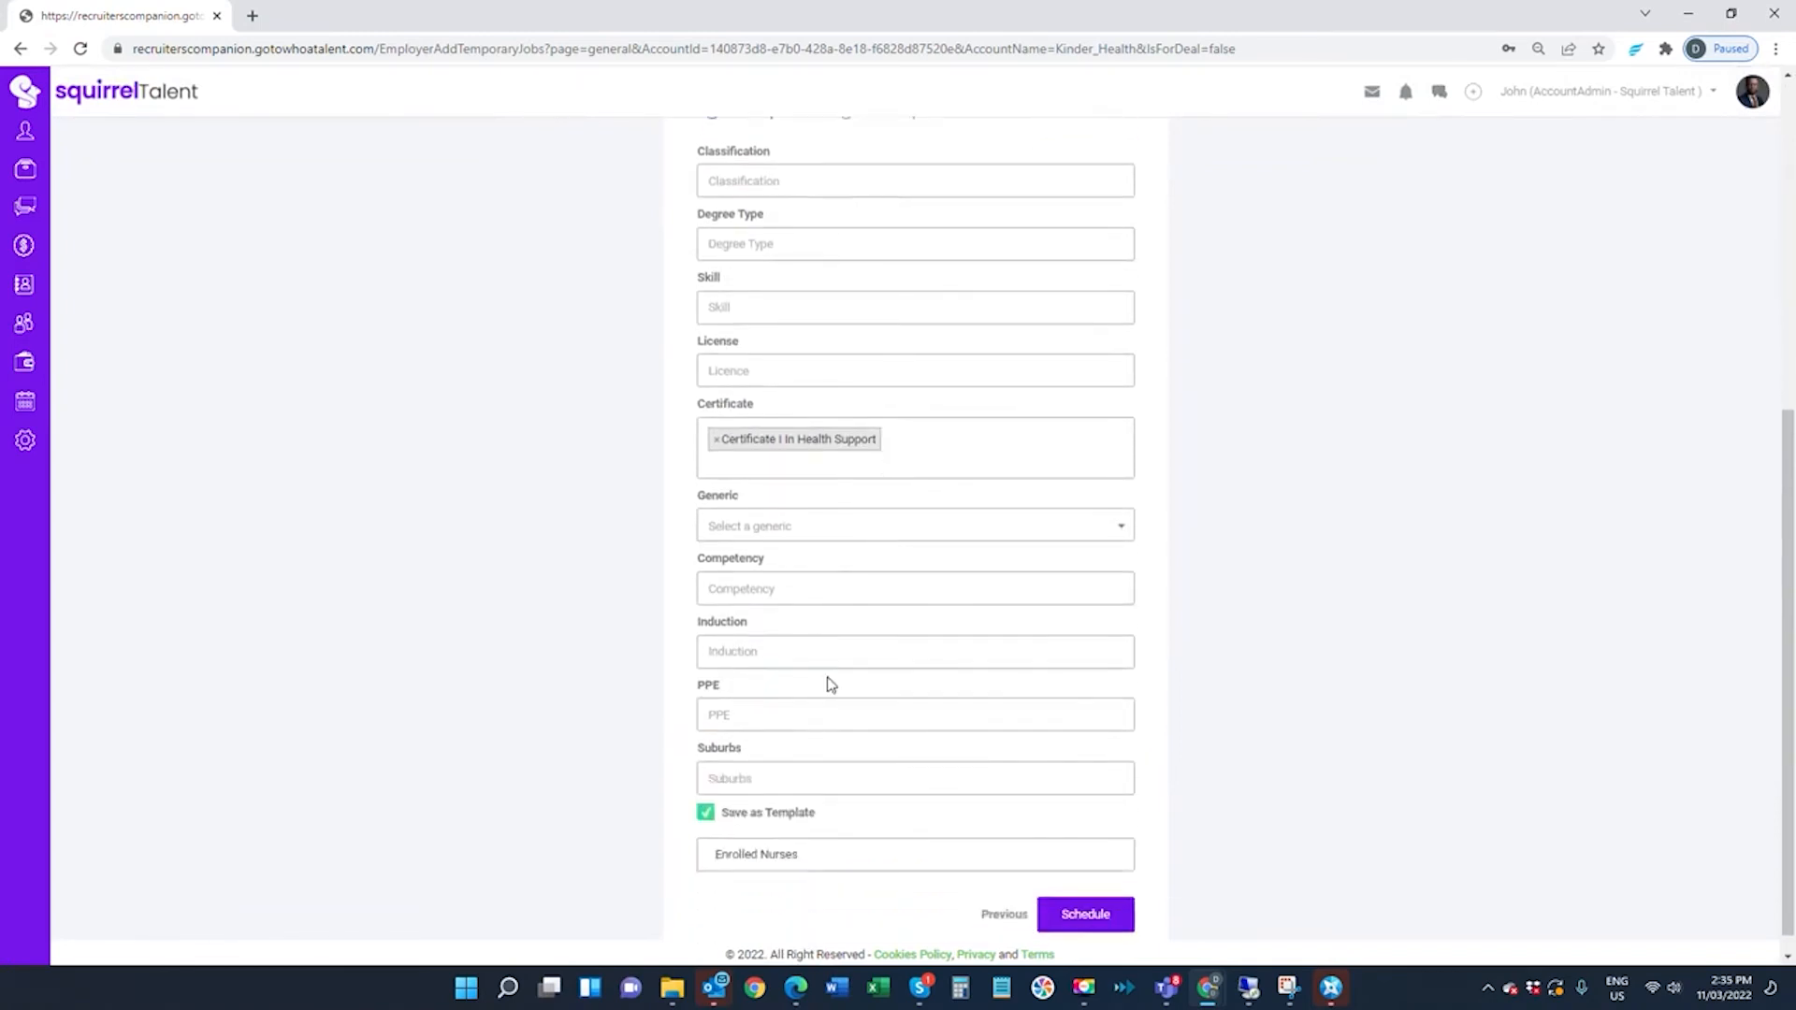
{"action": "scroll", "coordinate": [830, 668], "scroll_direction": "up", "scroll_amount": 1}
{"action": "scroll", "coordinate": [830, 668], "scroll_direction": "up", "scroll_amount": 1}
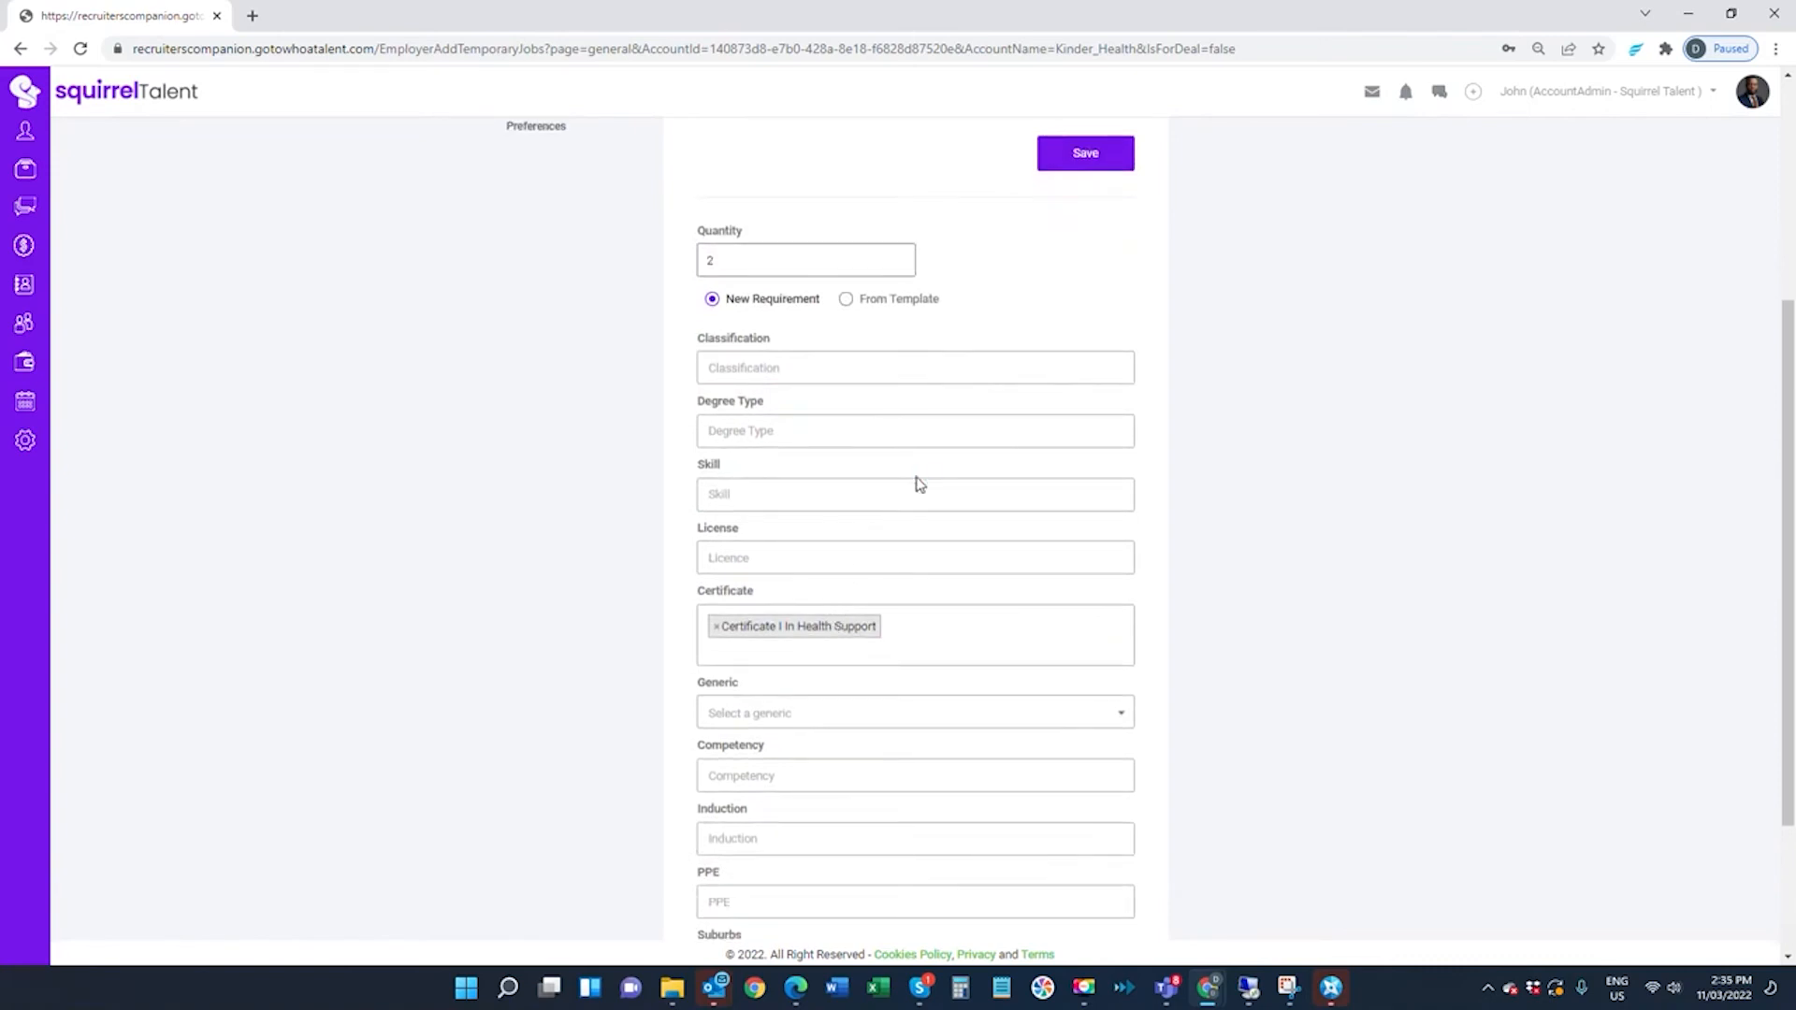
Step: Check the rest of the requirement form, then continue to the schedule and review its name, shift dates and times
{"action": "scroll", "coordinate": [919, 484], "scroll_direction": "down", "scroll_amount": 2}
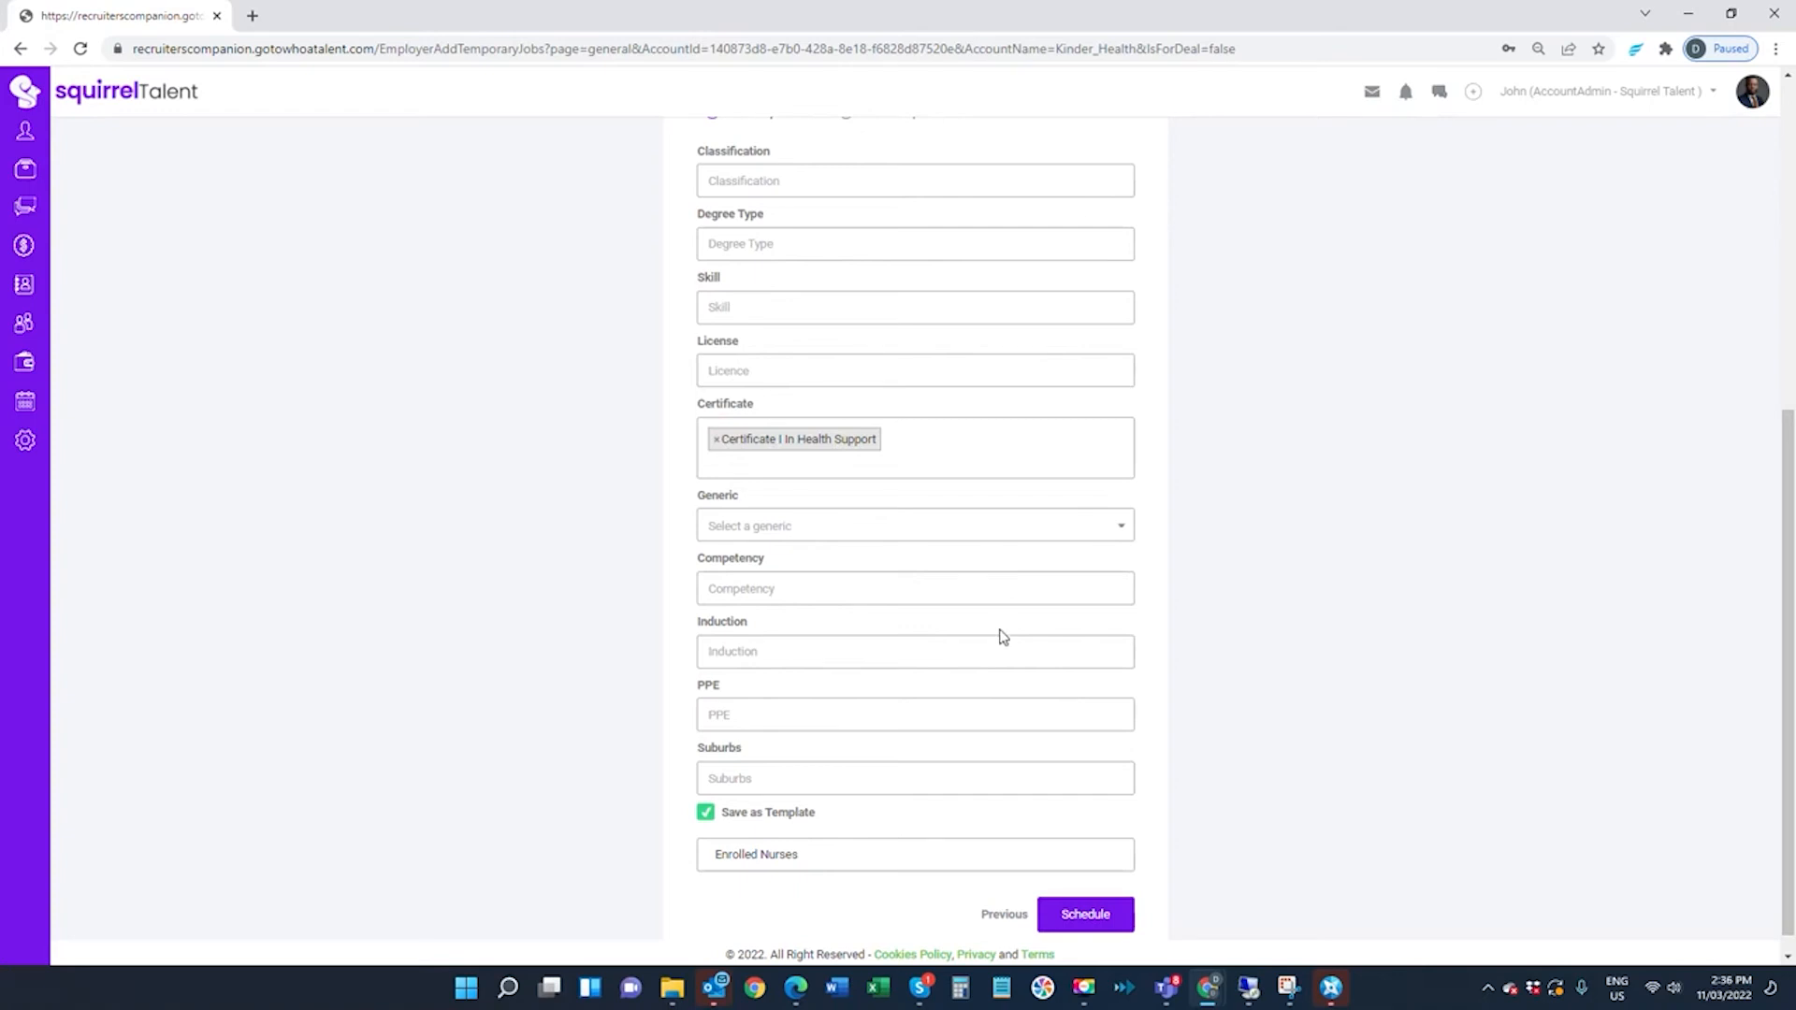
{"action": "scroll", "coordinate": [975, 517], "scroll_direction": "up", "scroll_amount": 3}
{"action": "scroll", "coordinate": [975, 518], "scroll_direction": "down", "scroll_amount": 3}
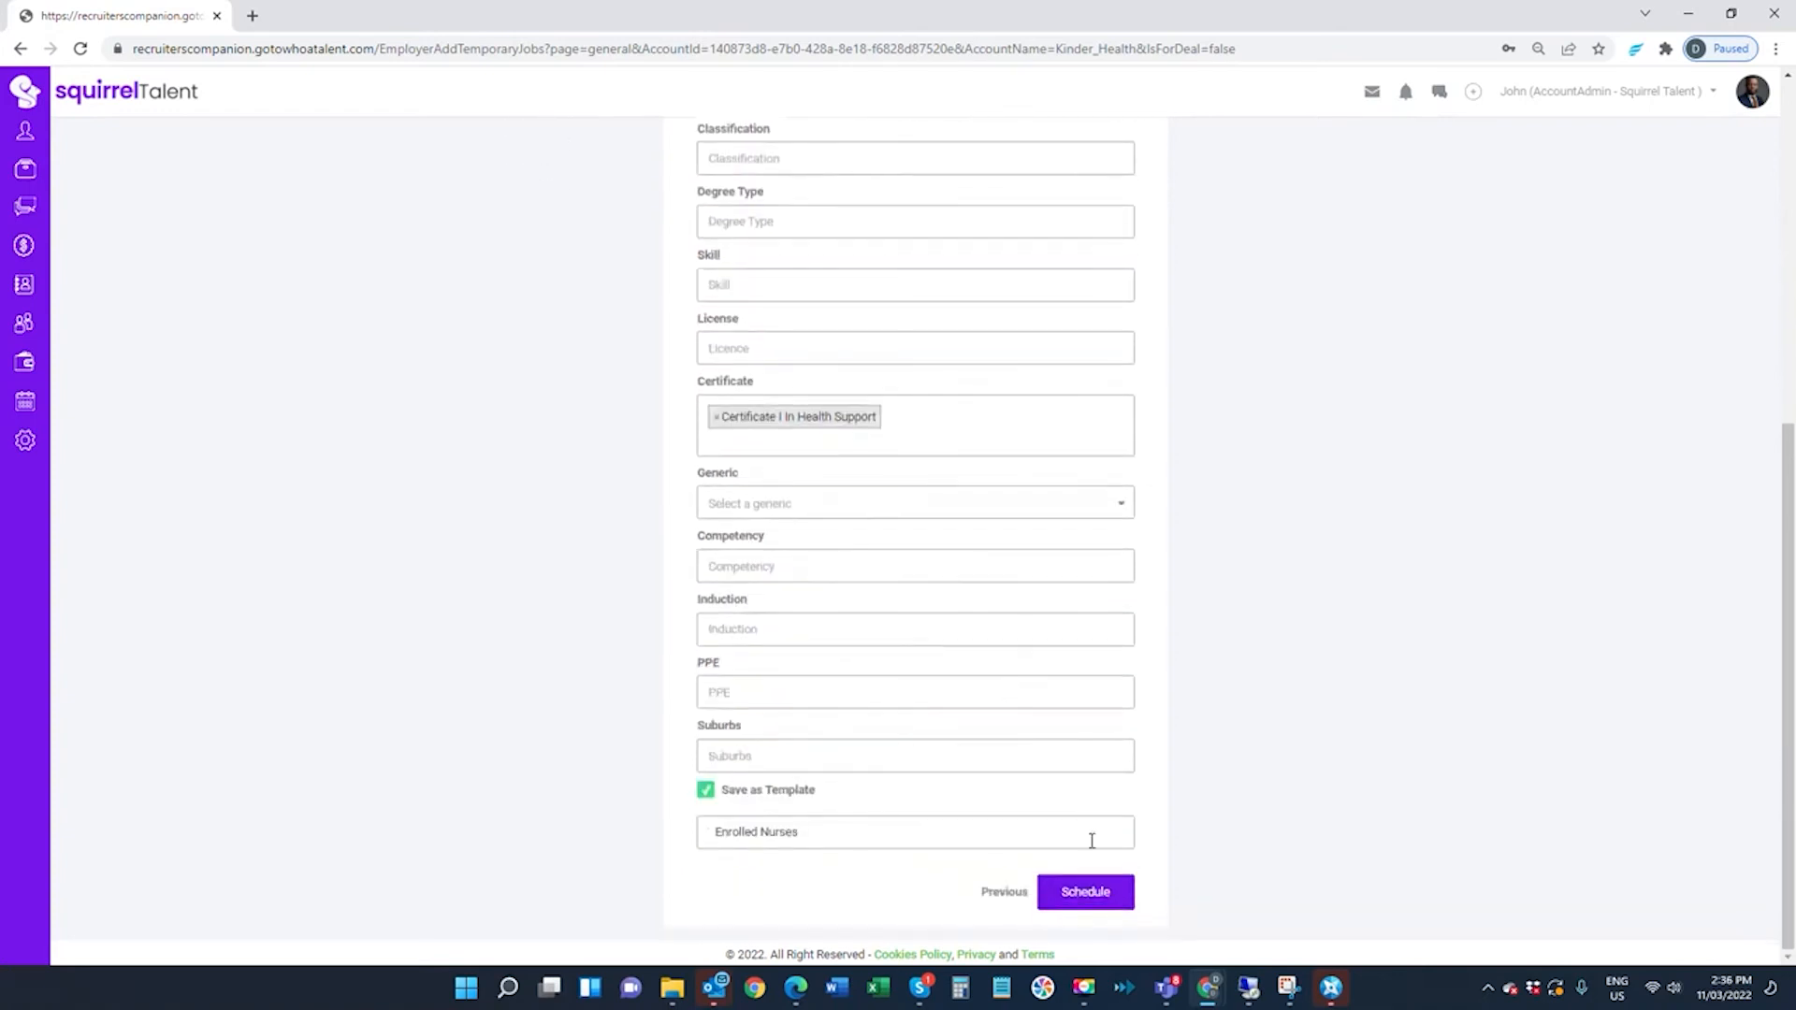
{"action": "left_click", "coordinate": [1085, 893]}
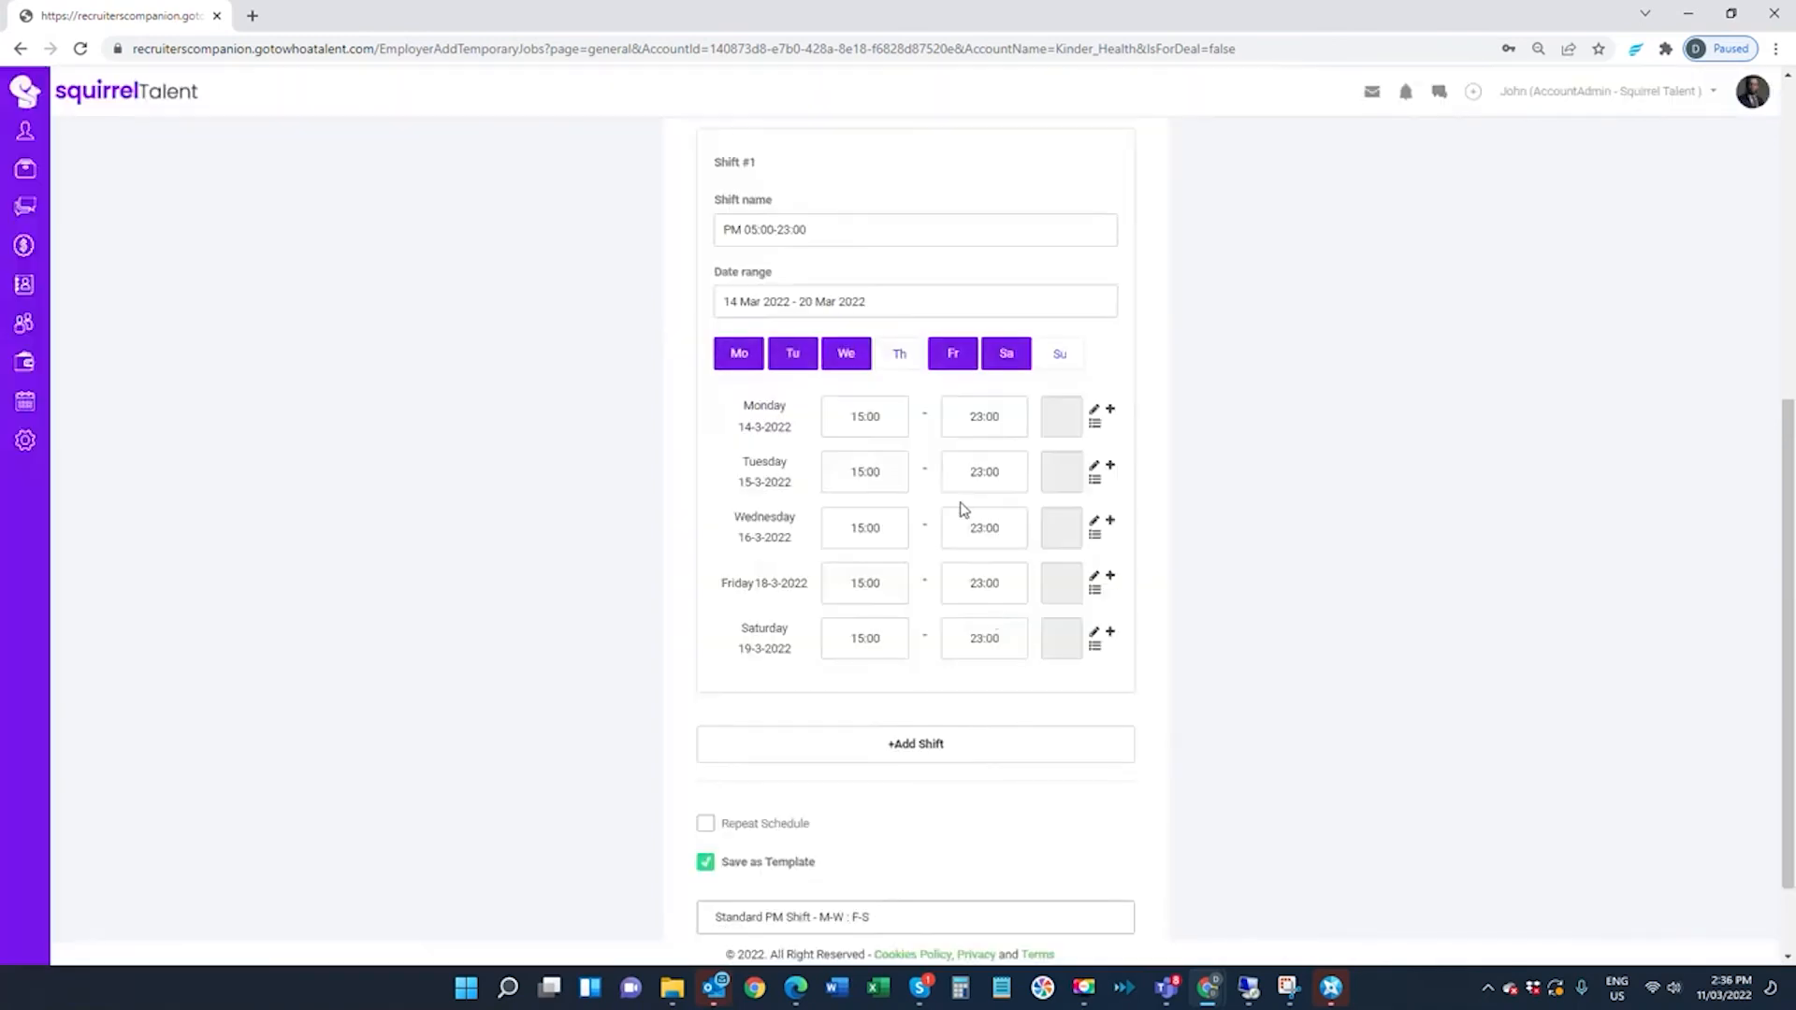
{"action": "scroll", "coordinate": [966, 506], "scroll_direction": "up", "scroll_amount": 3}
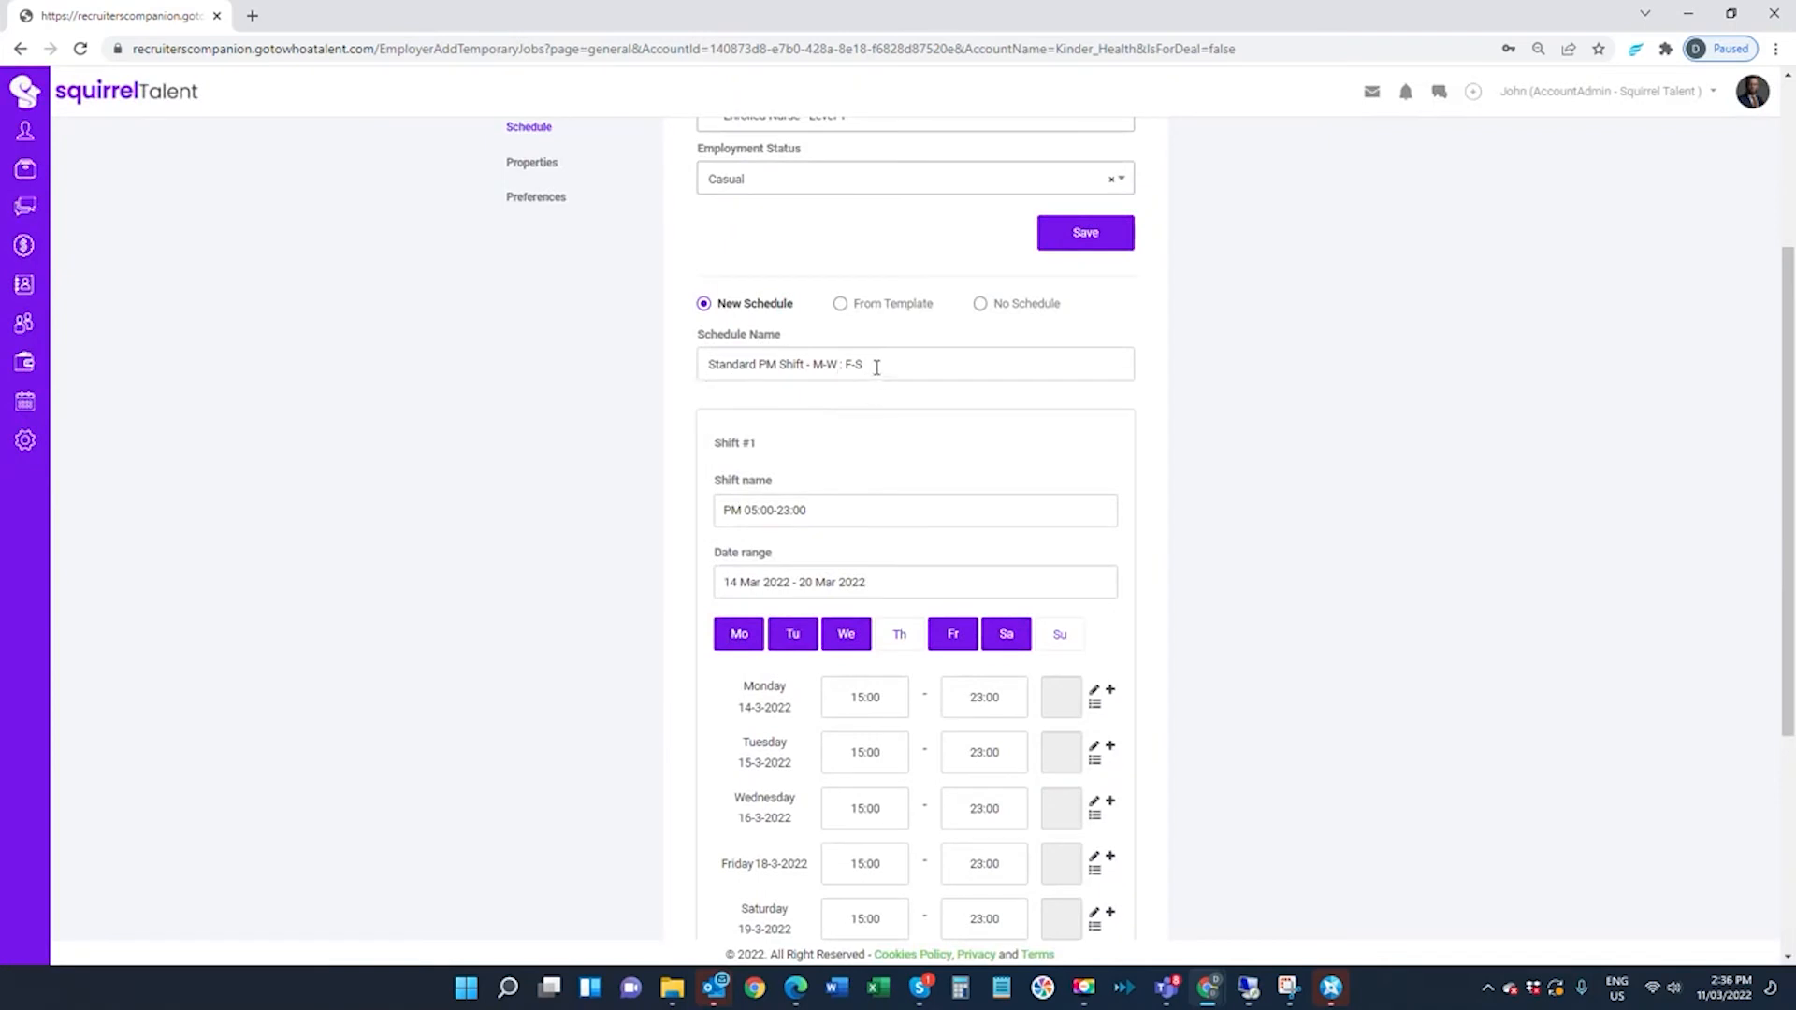
{"action": "scroll", "coordinate": [904, 449], "scroll_direction": "down", "scroll_amount": 2}
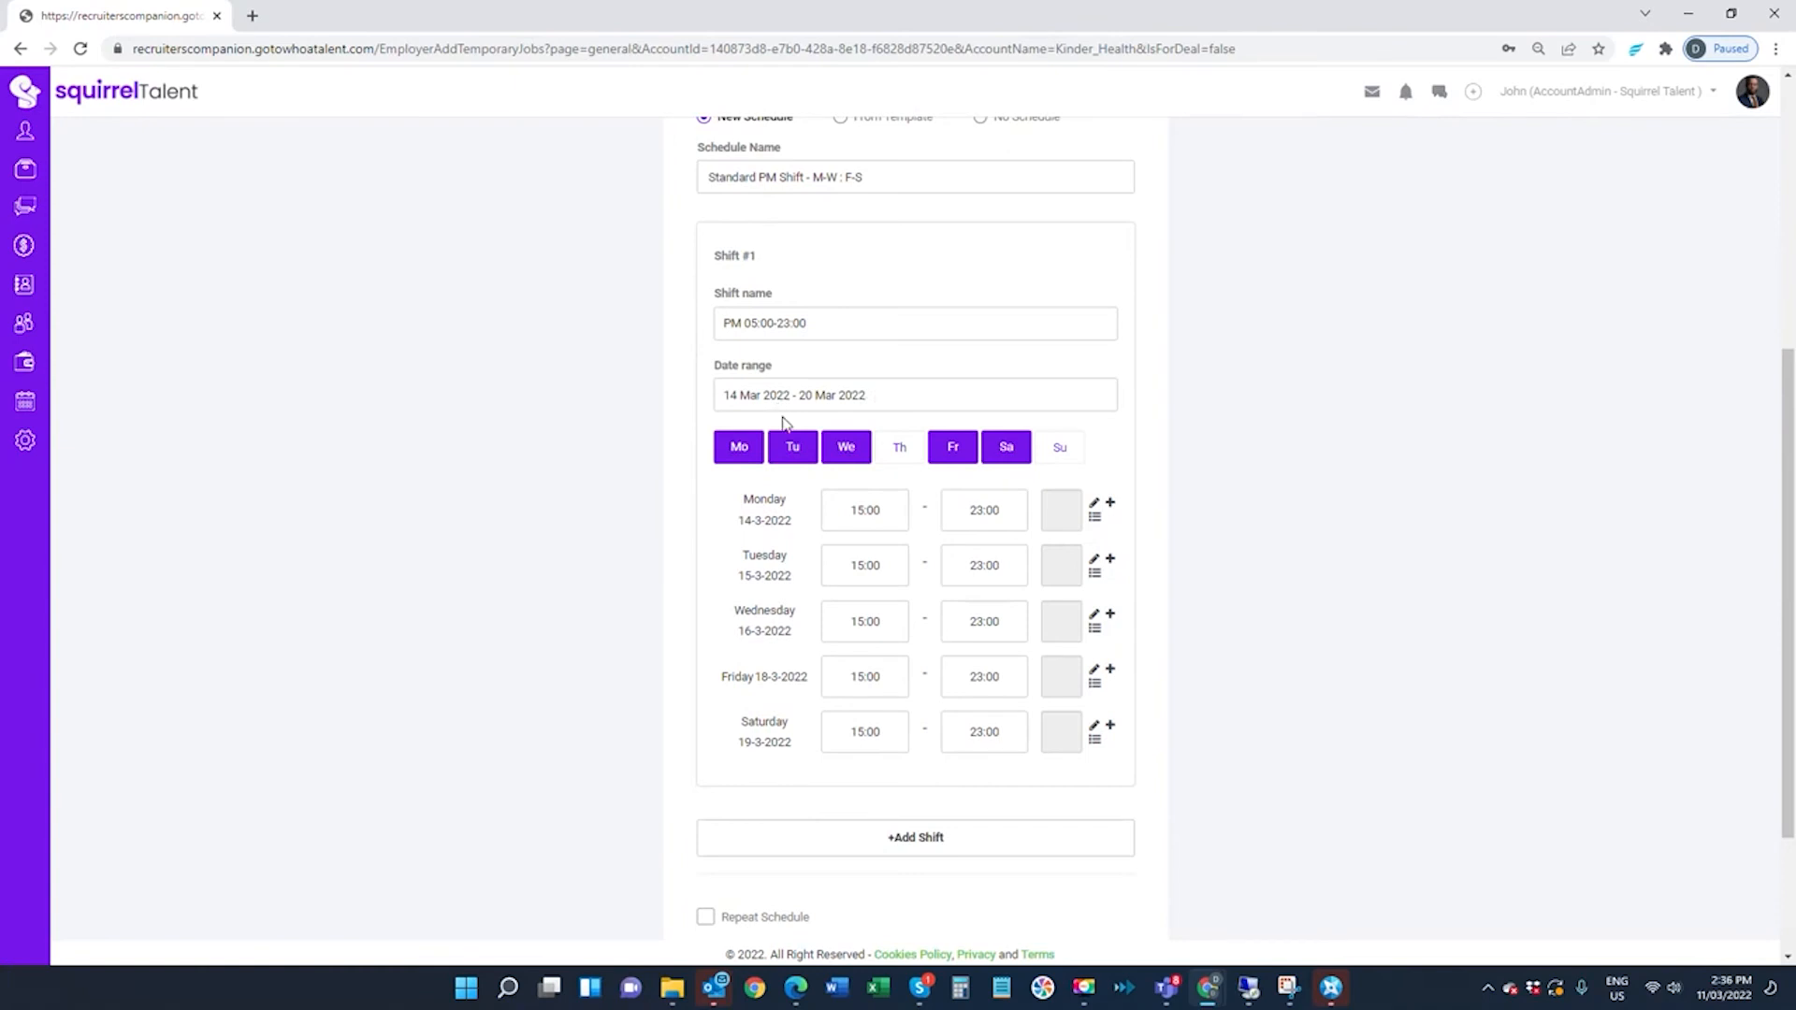
{"action": "scroll", "coordinate": [995, 599], "scroll_direction": "down", "scroll_amount": 2}
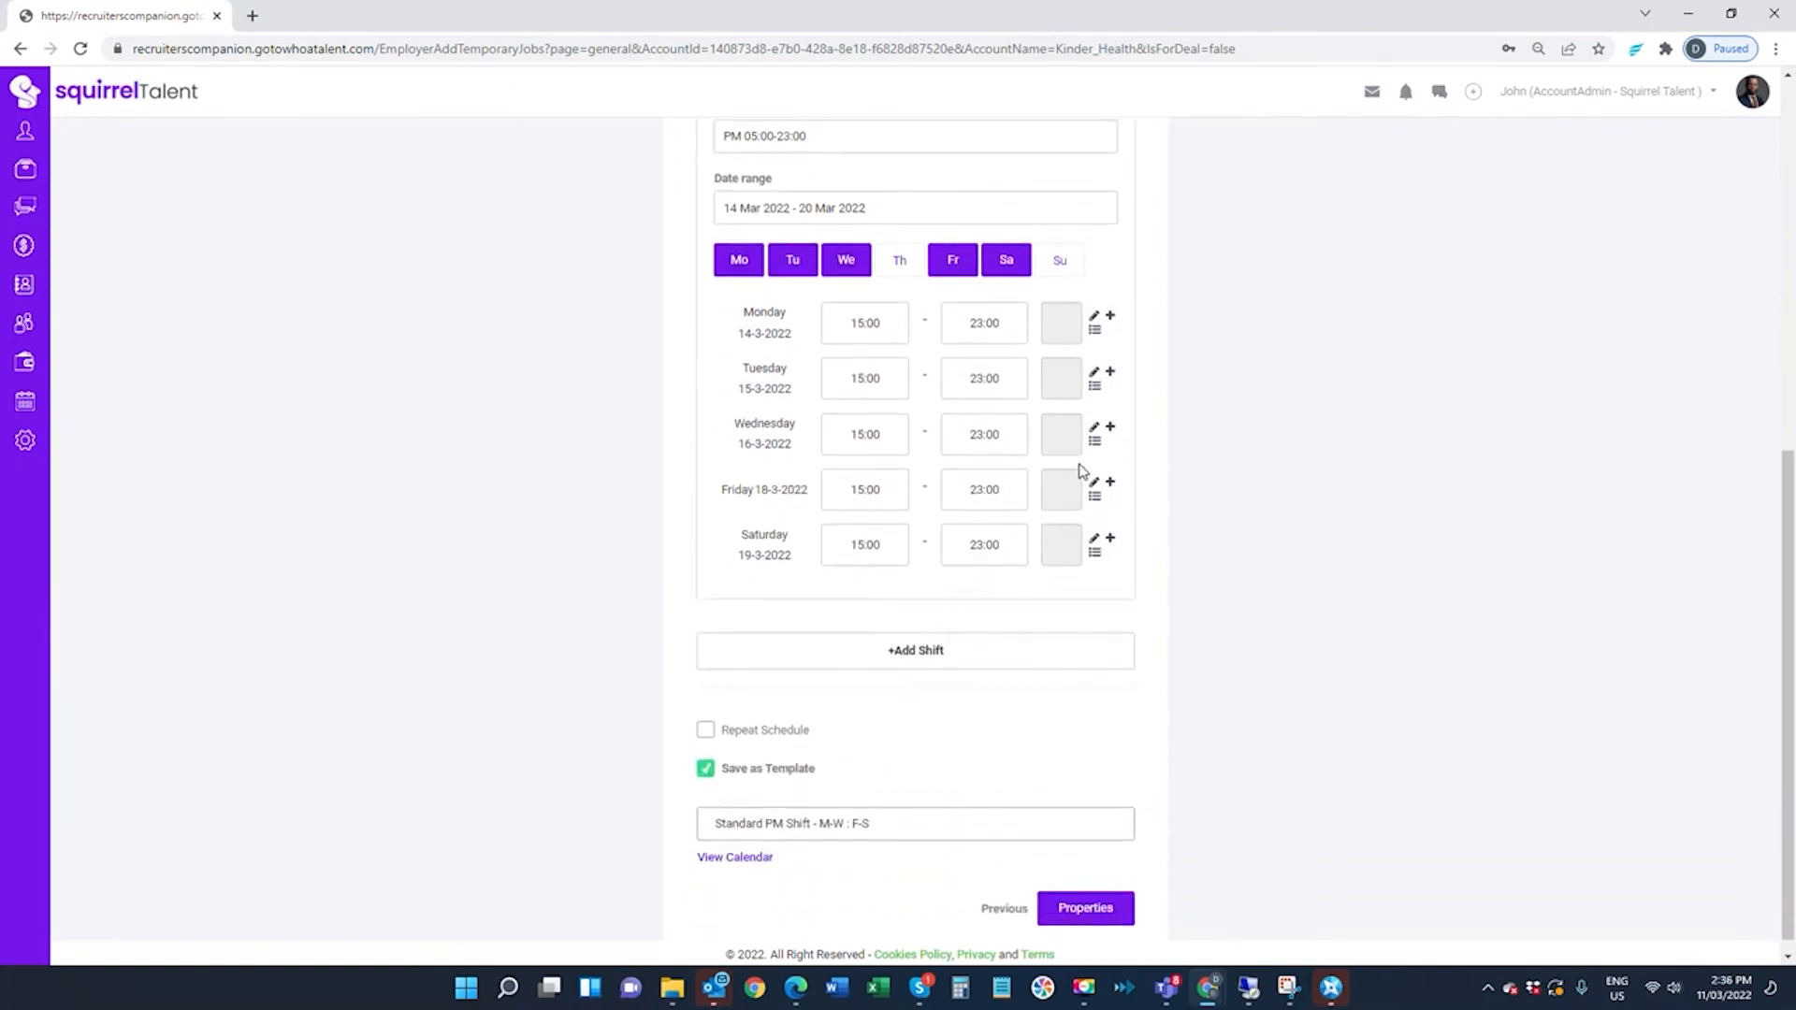
Step: Make the position's schedule repeat every 2 weeks with 31-05-2022 as the end date
{"action": "left_click", "coordinate": [706, 730]}
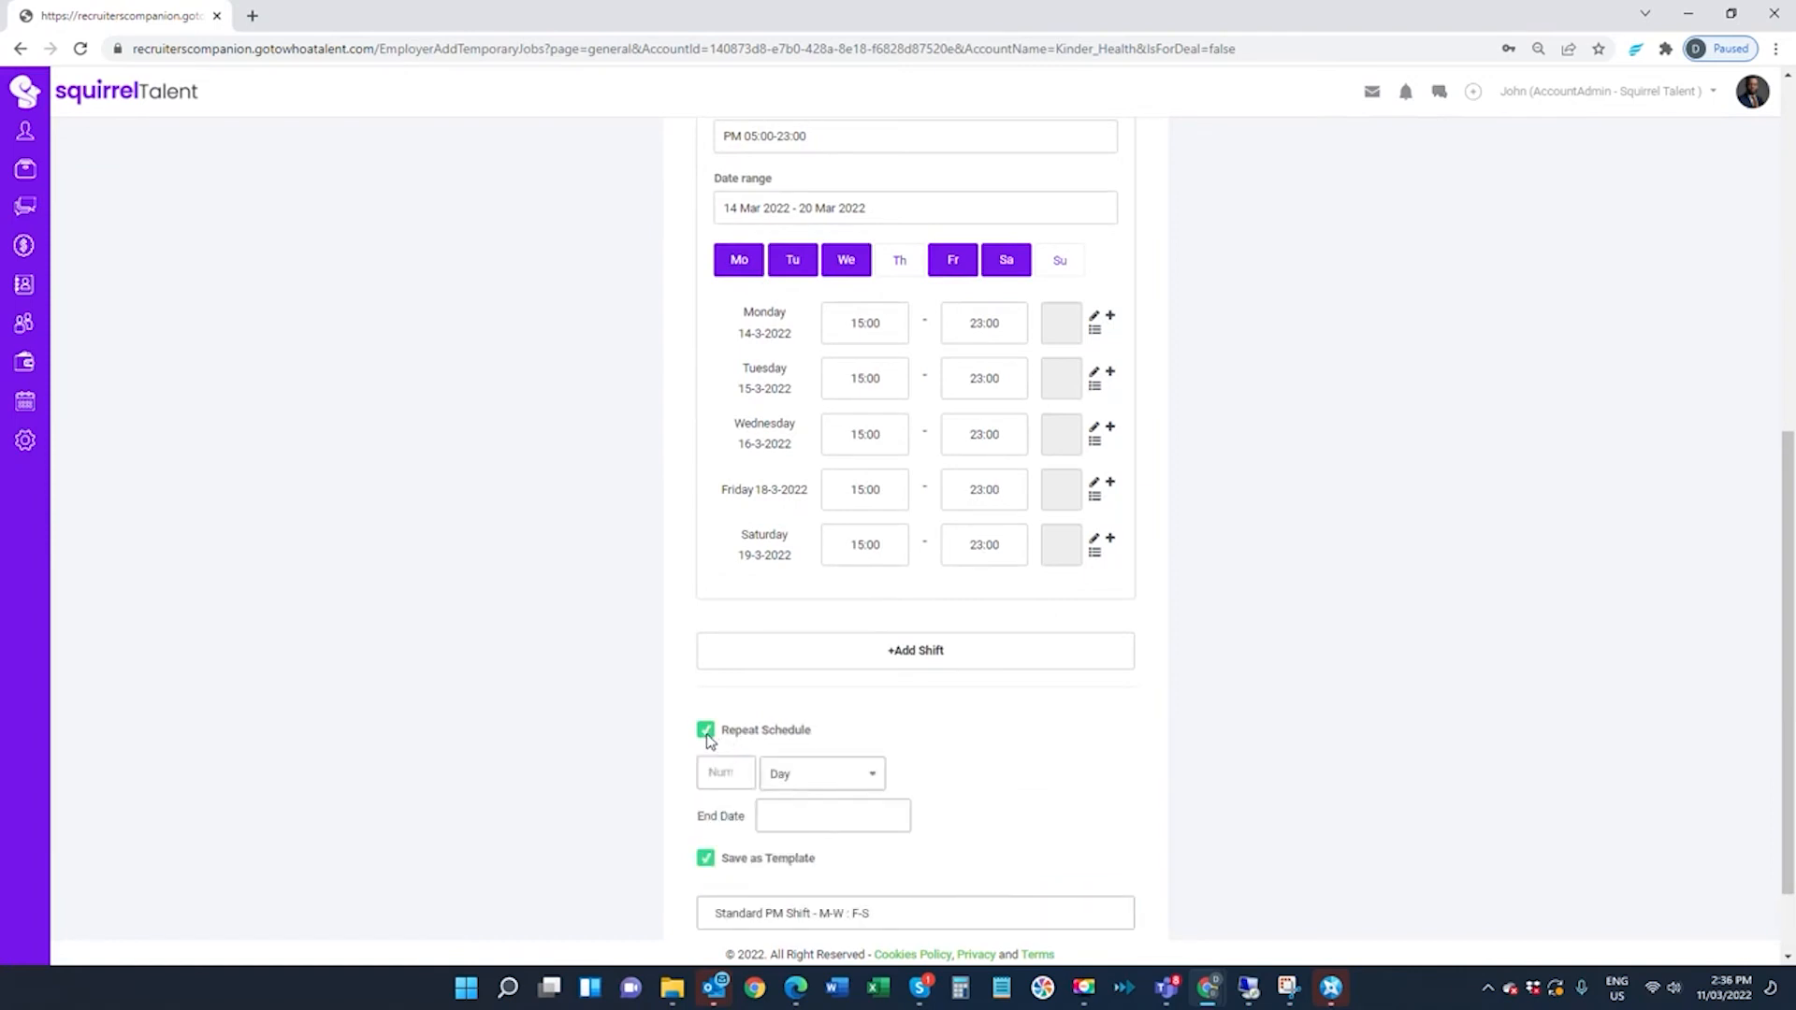
{"action": "left_click", "coordinate": [707, 776]}
{"action": "left_click", "coordinate": [801, 773]}
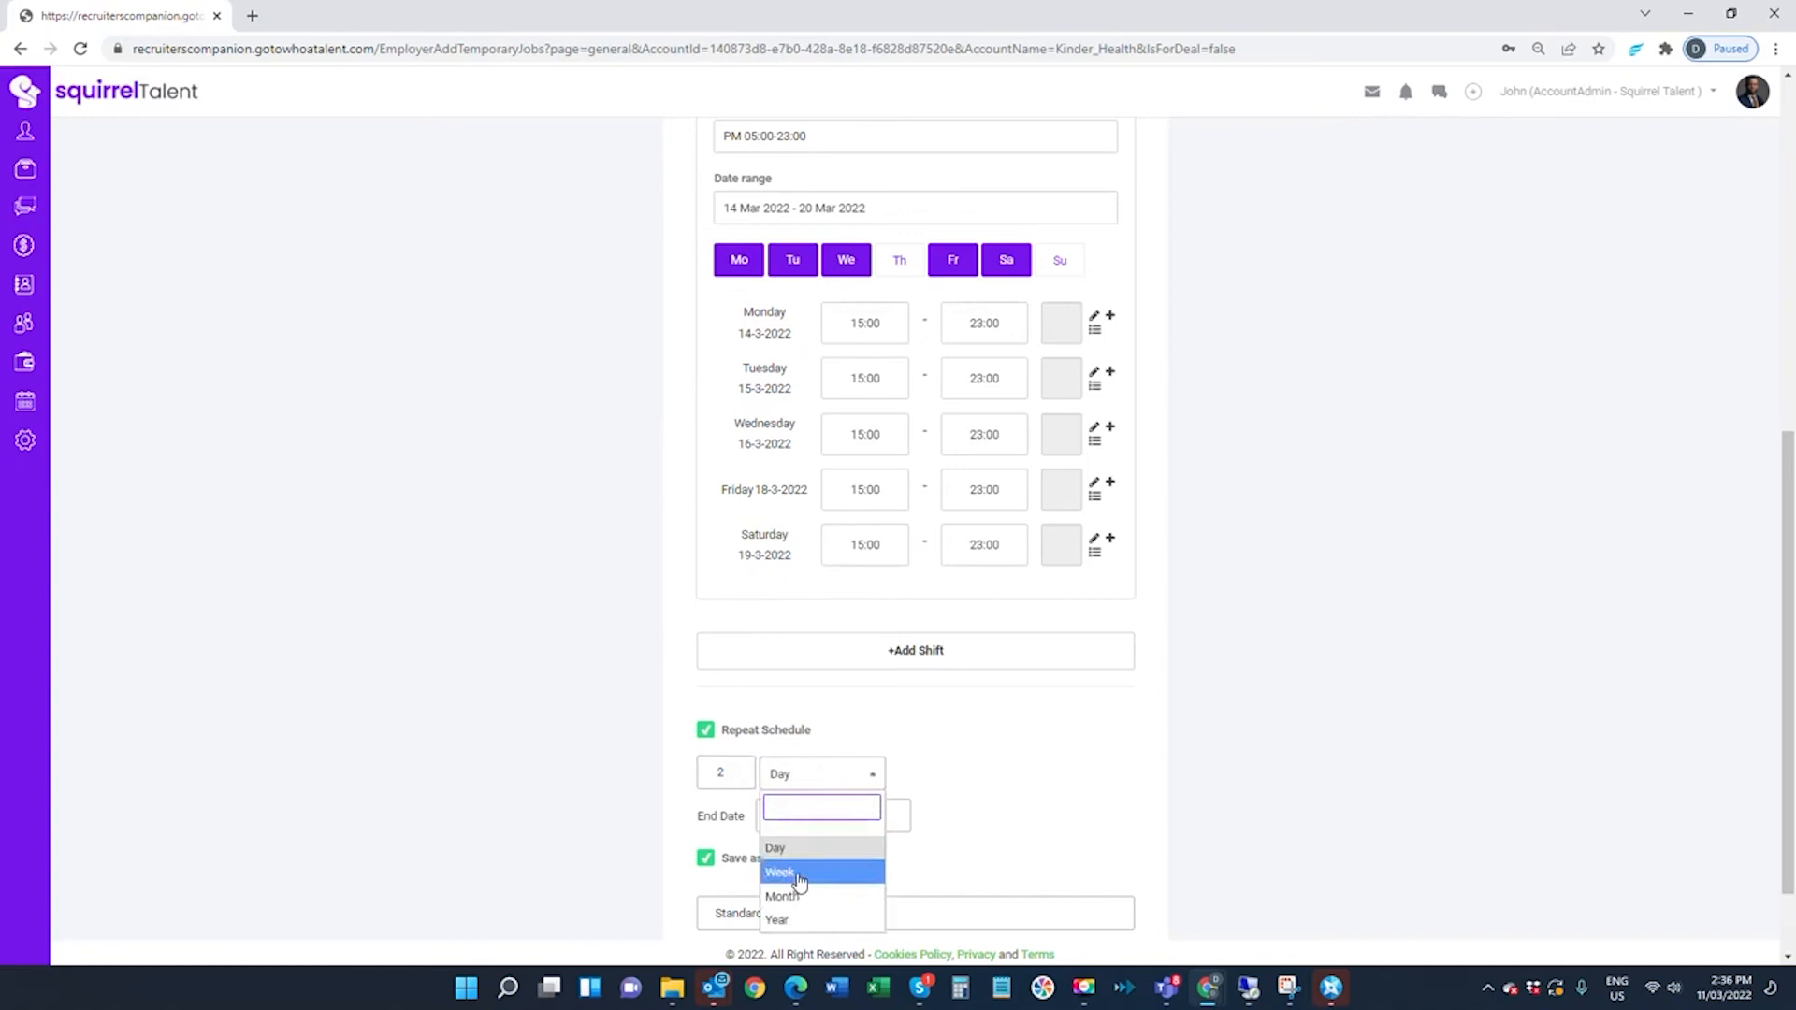
{"action": "left_click", "coordinate": [797, 877]}
{"action": "left_click", "coordinate": [794, 816]}
{"action": "left_click", "coordinate": [922, 616]}
{"action": "left_click", "coordinate": [922, 617]}
{"action": "left_click", "coordinate": [823, 781]}
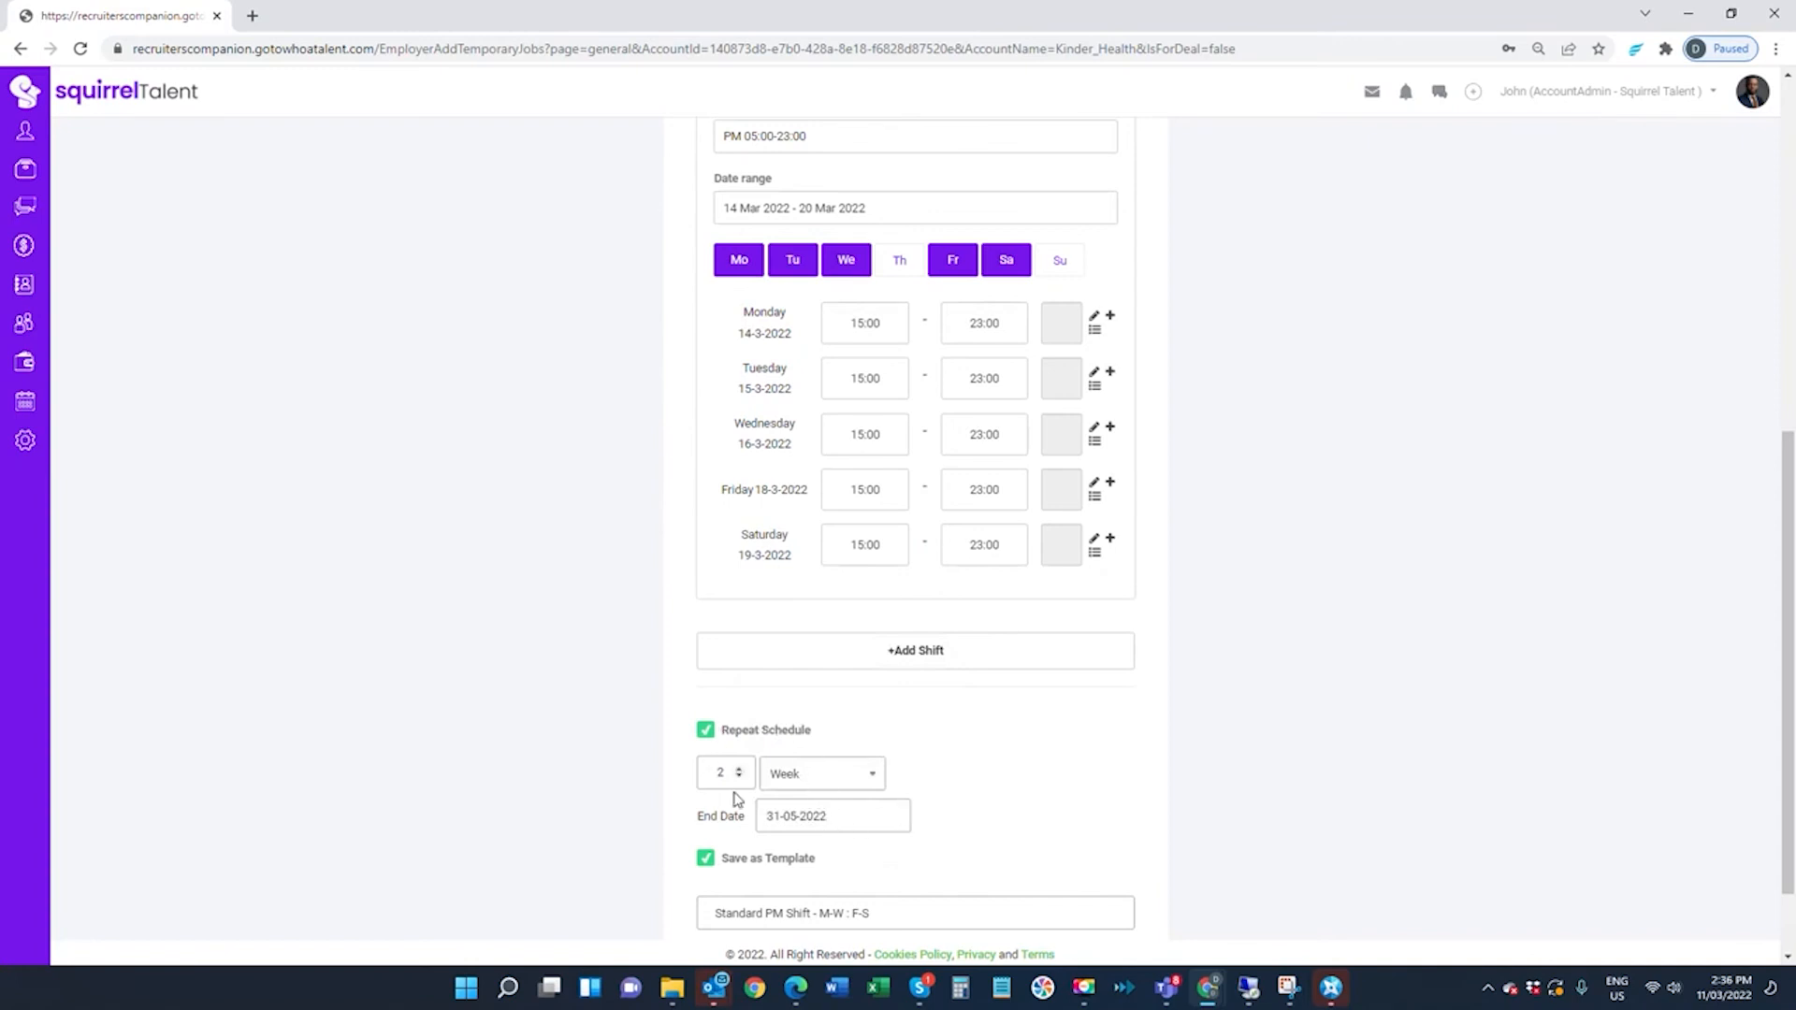
Step: Examine the repeated PM shifts for March 2022 in the schedule's calendar, then close the calendar
{"action": "scroll", "coordinate": [973, 748], "scroll_direction": "down", "scroll_amount": 1}
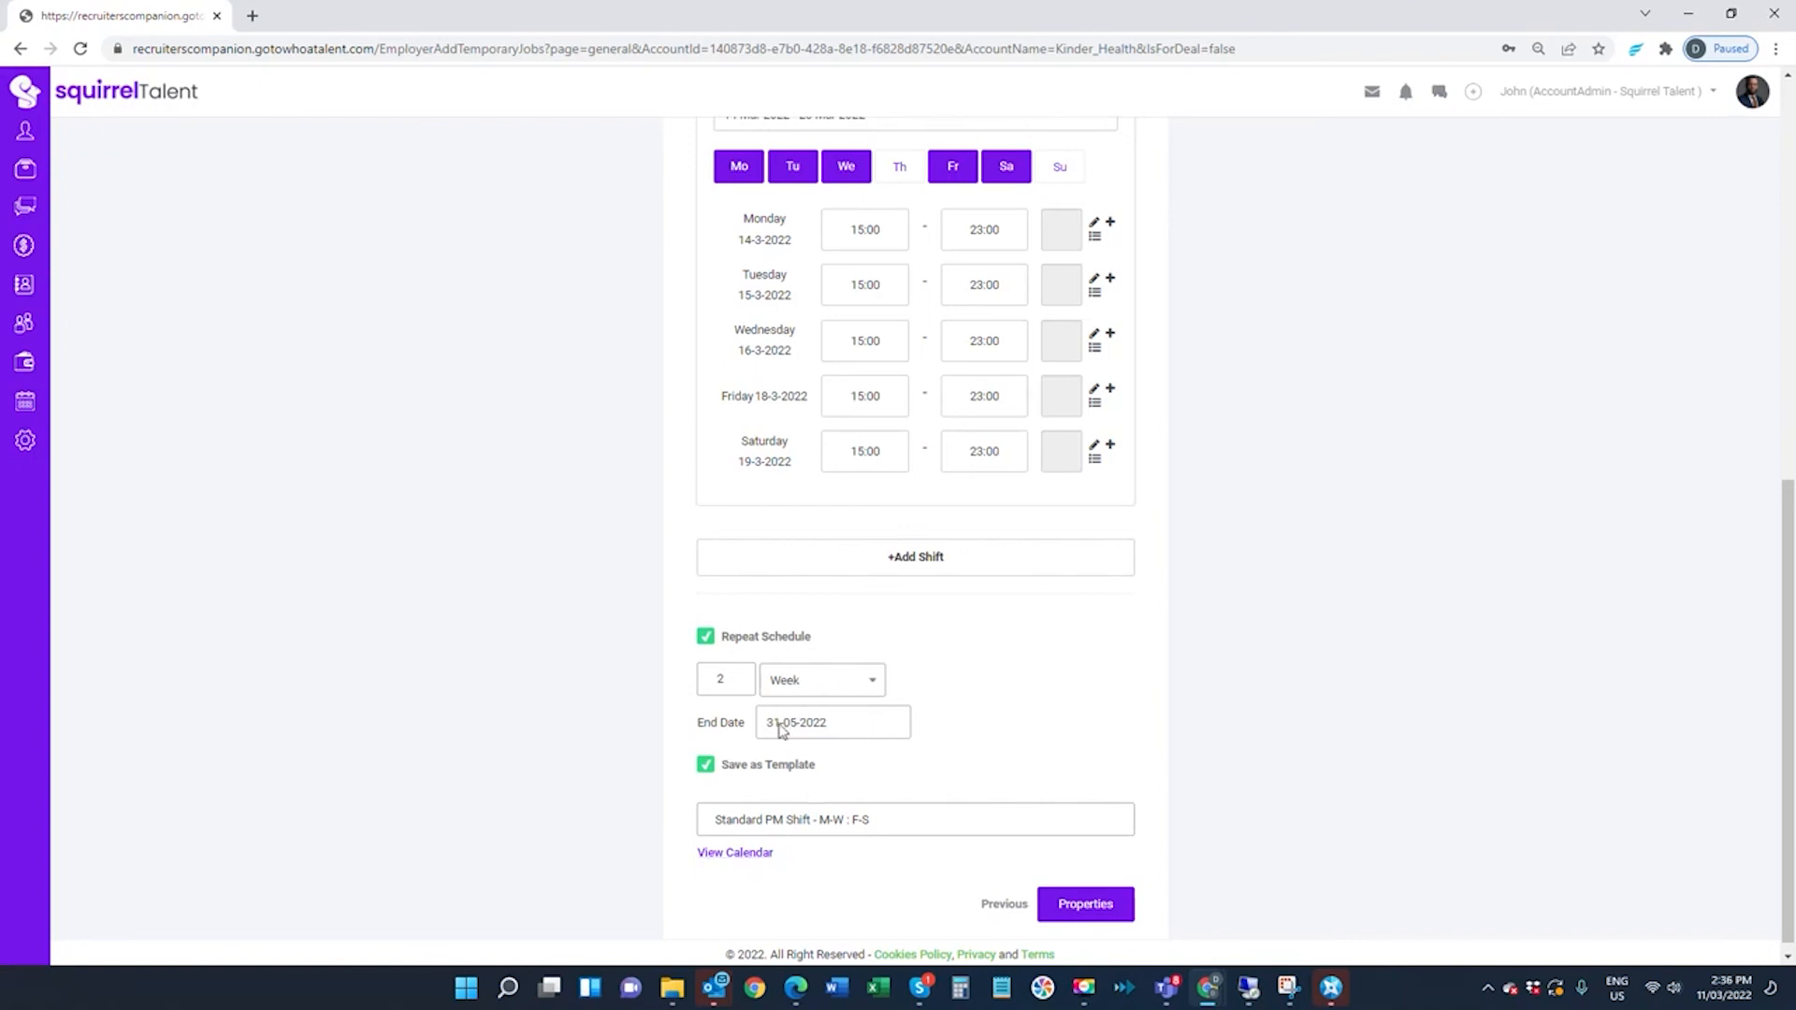
{"action": "left_click", "coordinate": [738, 854]}
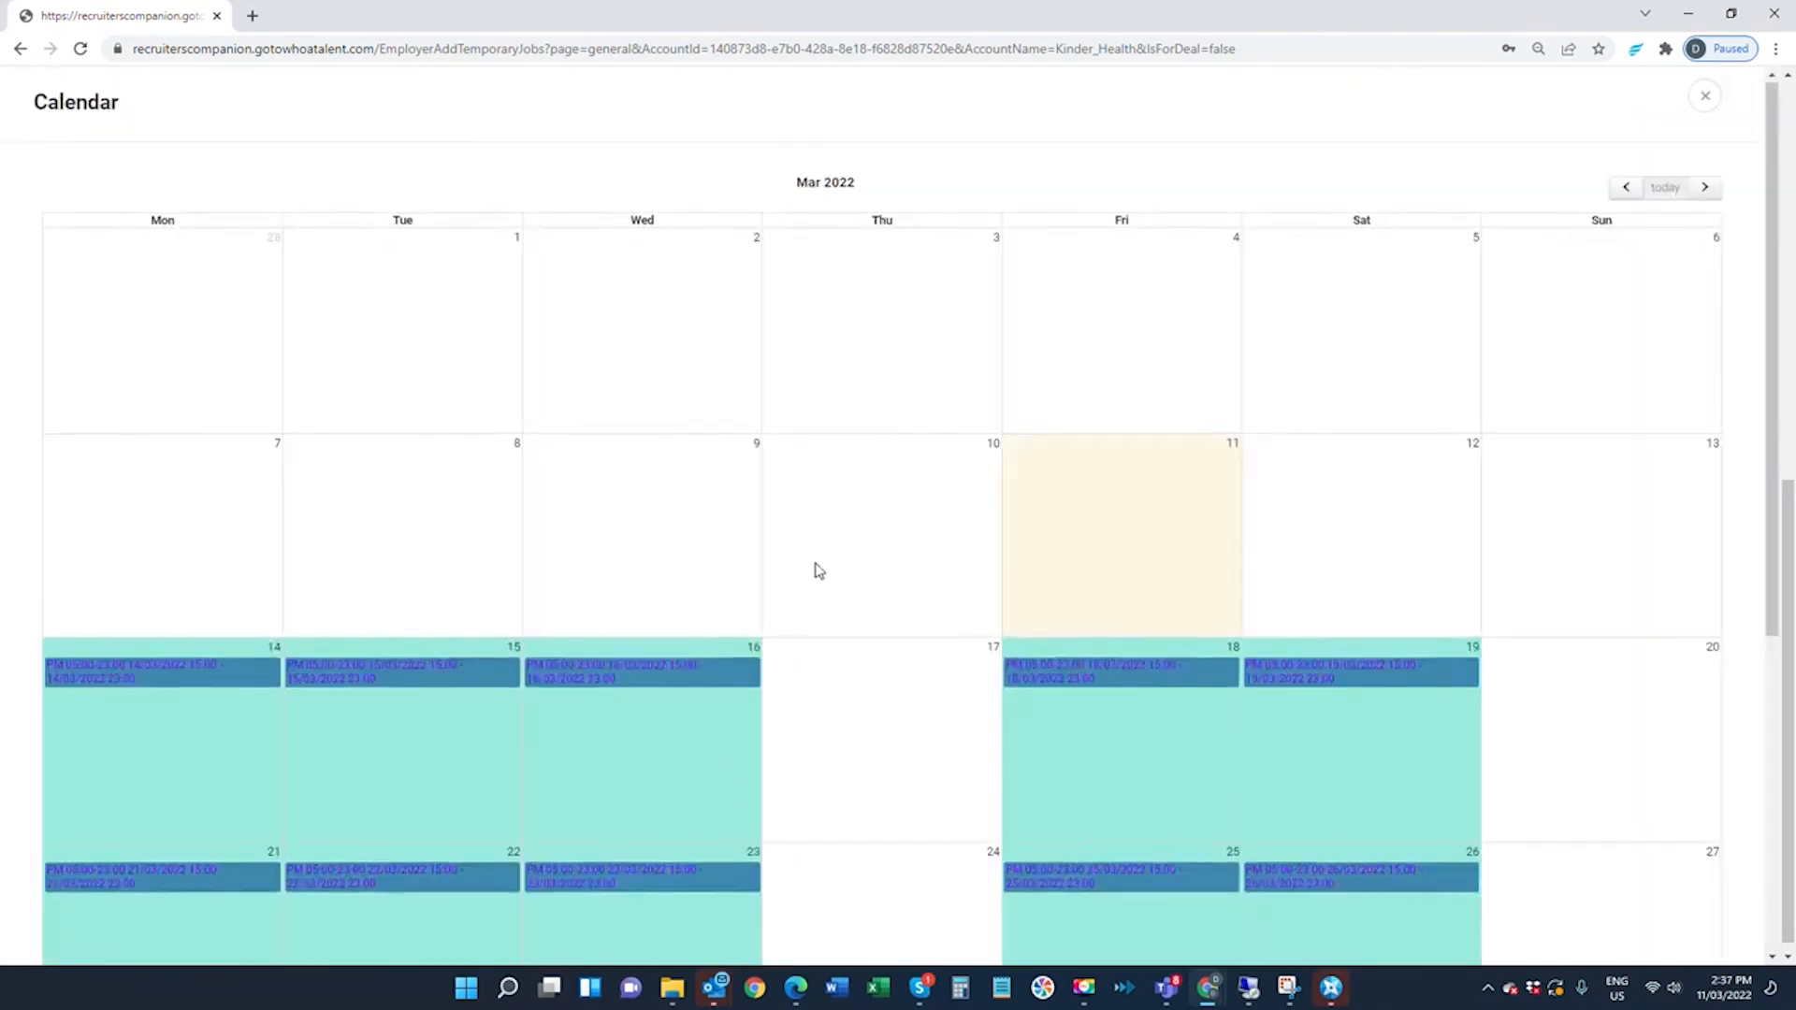
{"action": "scroll", "coordinate": [814, 570], "scroll_direction": "down", "scroll_amount": 4}
{"action": "scroll", "coordinate": [820, 578], "scroll_direction": "up", "scroll_amount": 4}
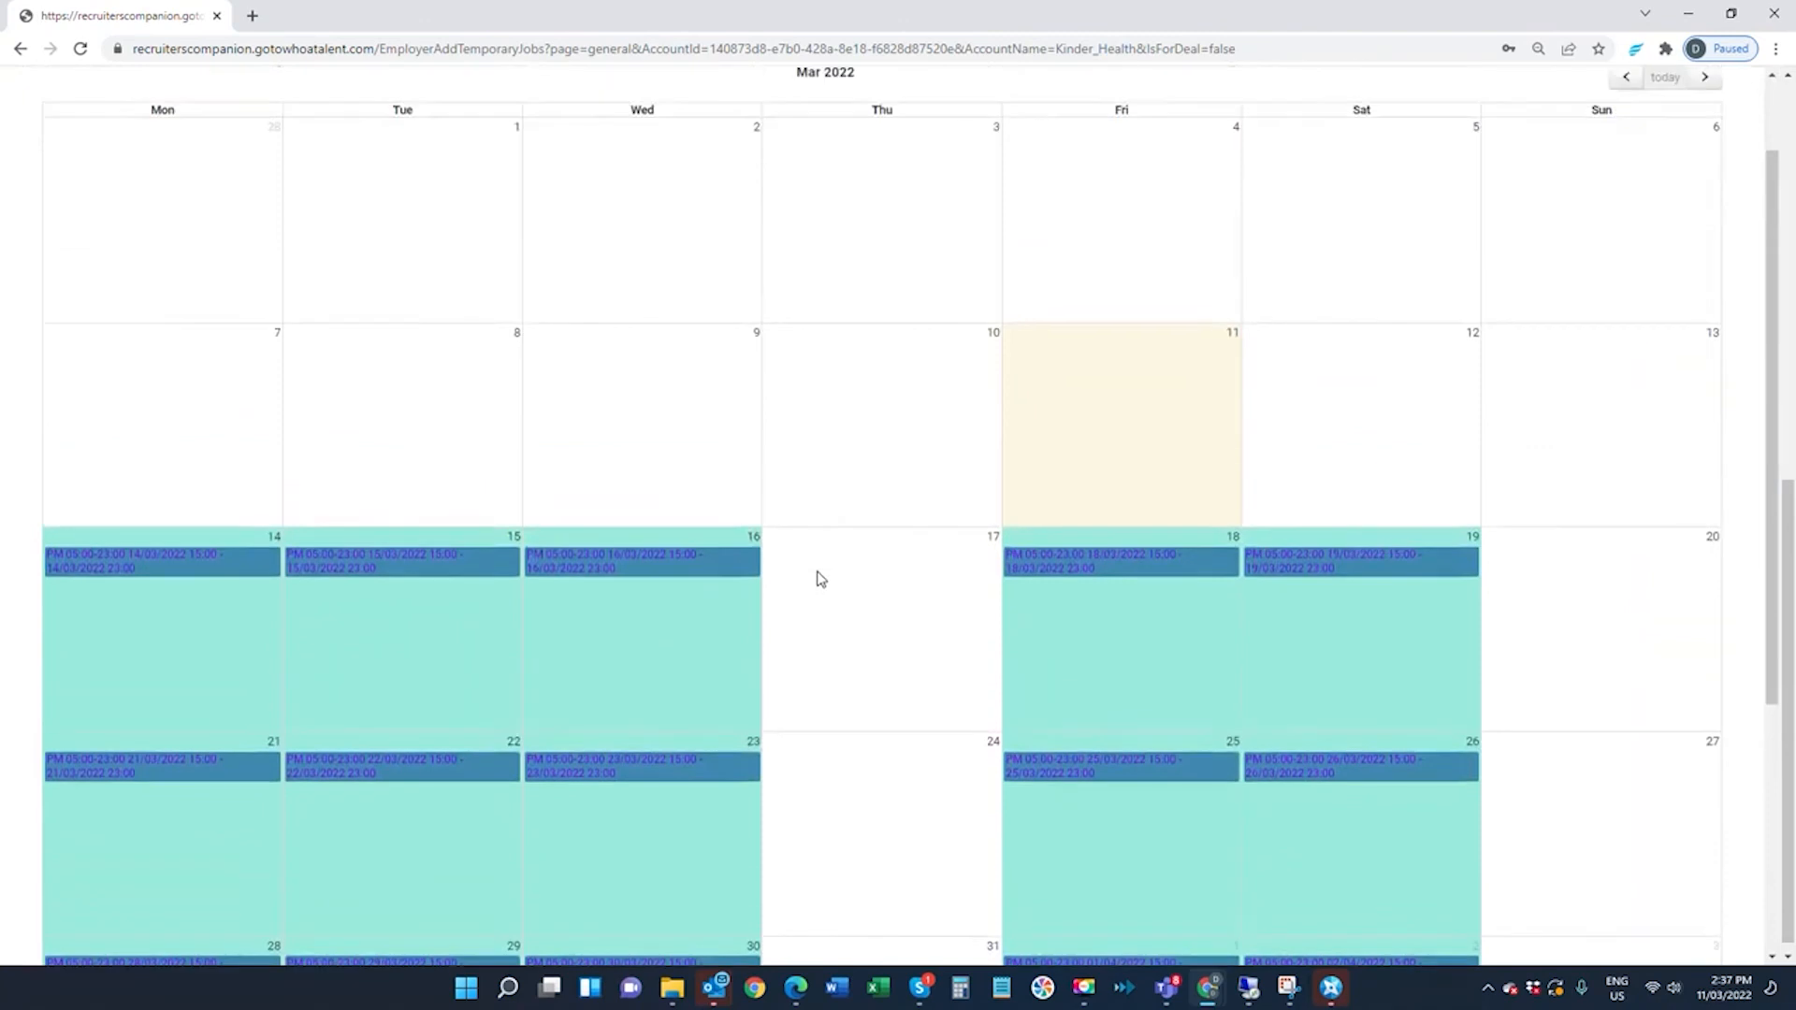
{"action": "scroll", "coordinate": [933, 509], "scroll_direction": "down", "scroll_amount": 2}
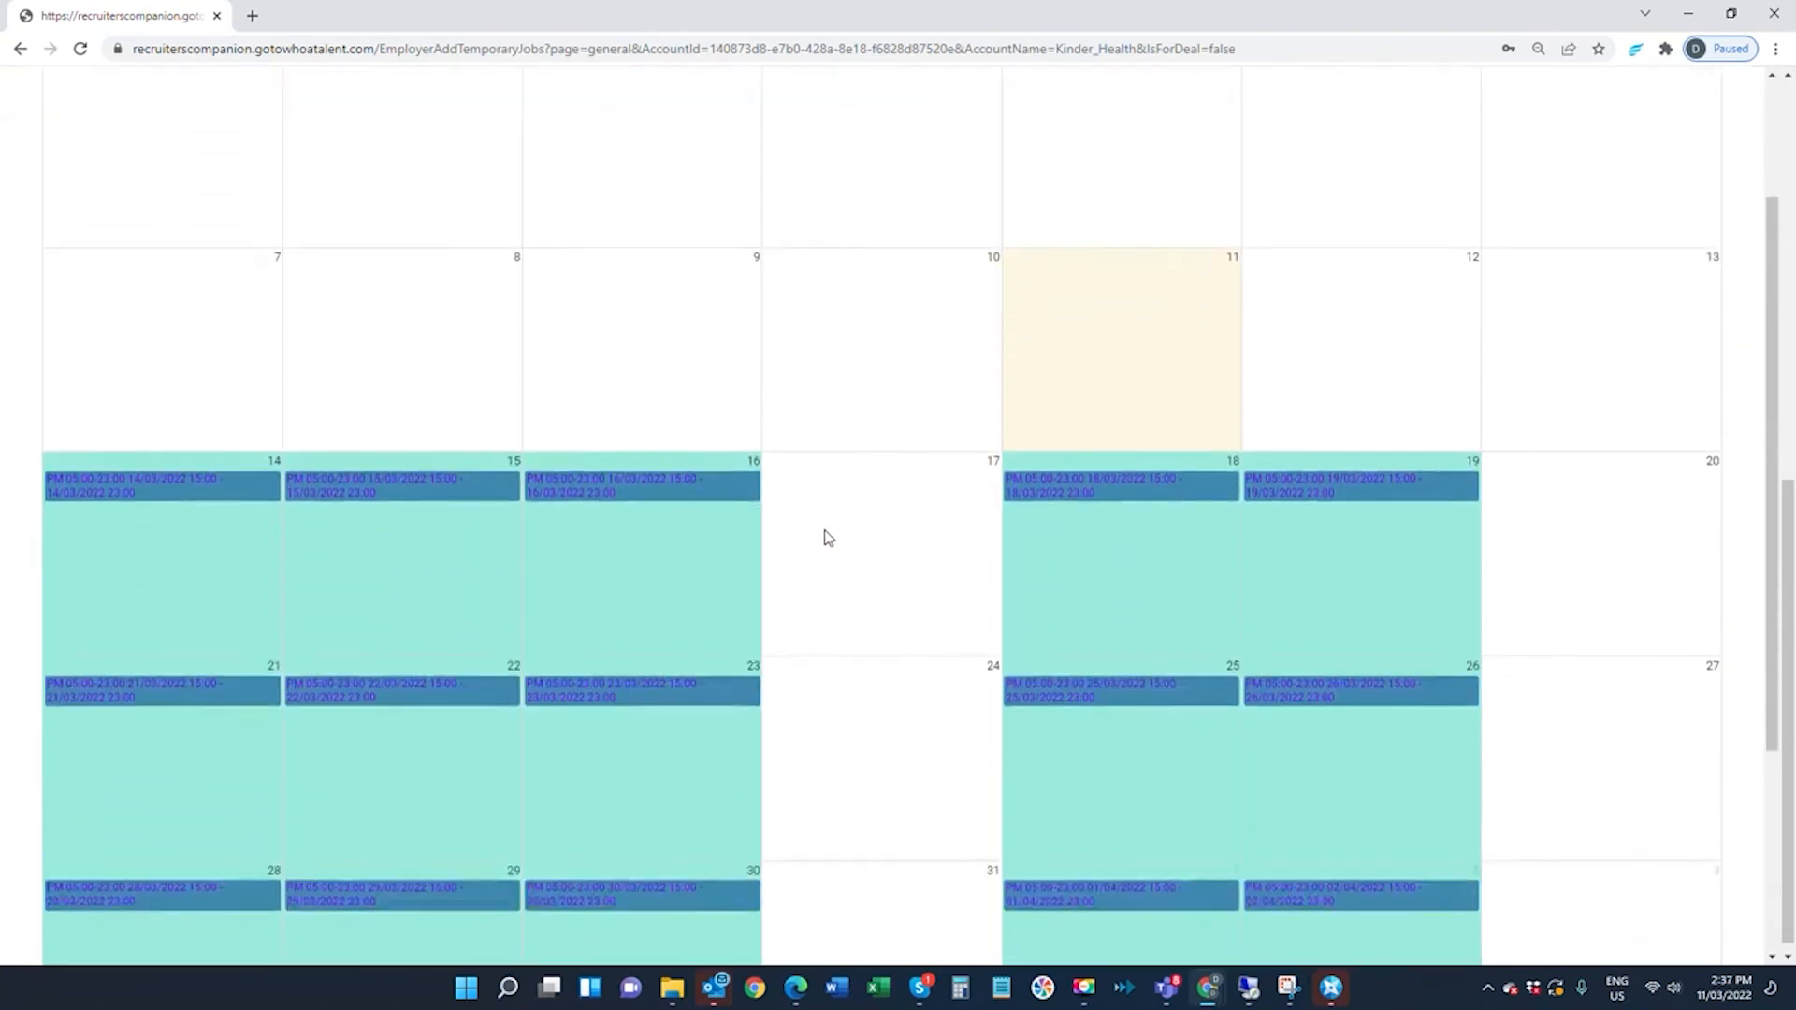
{"action": "scroll", "coordinate": [963, 597], "scroll_direction": "down", "scroll_amount": 2}
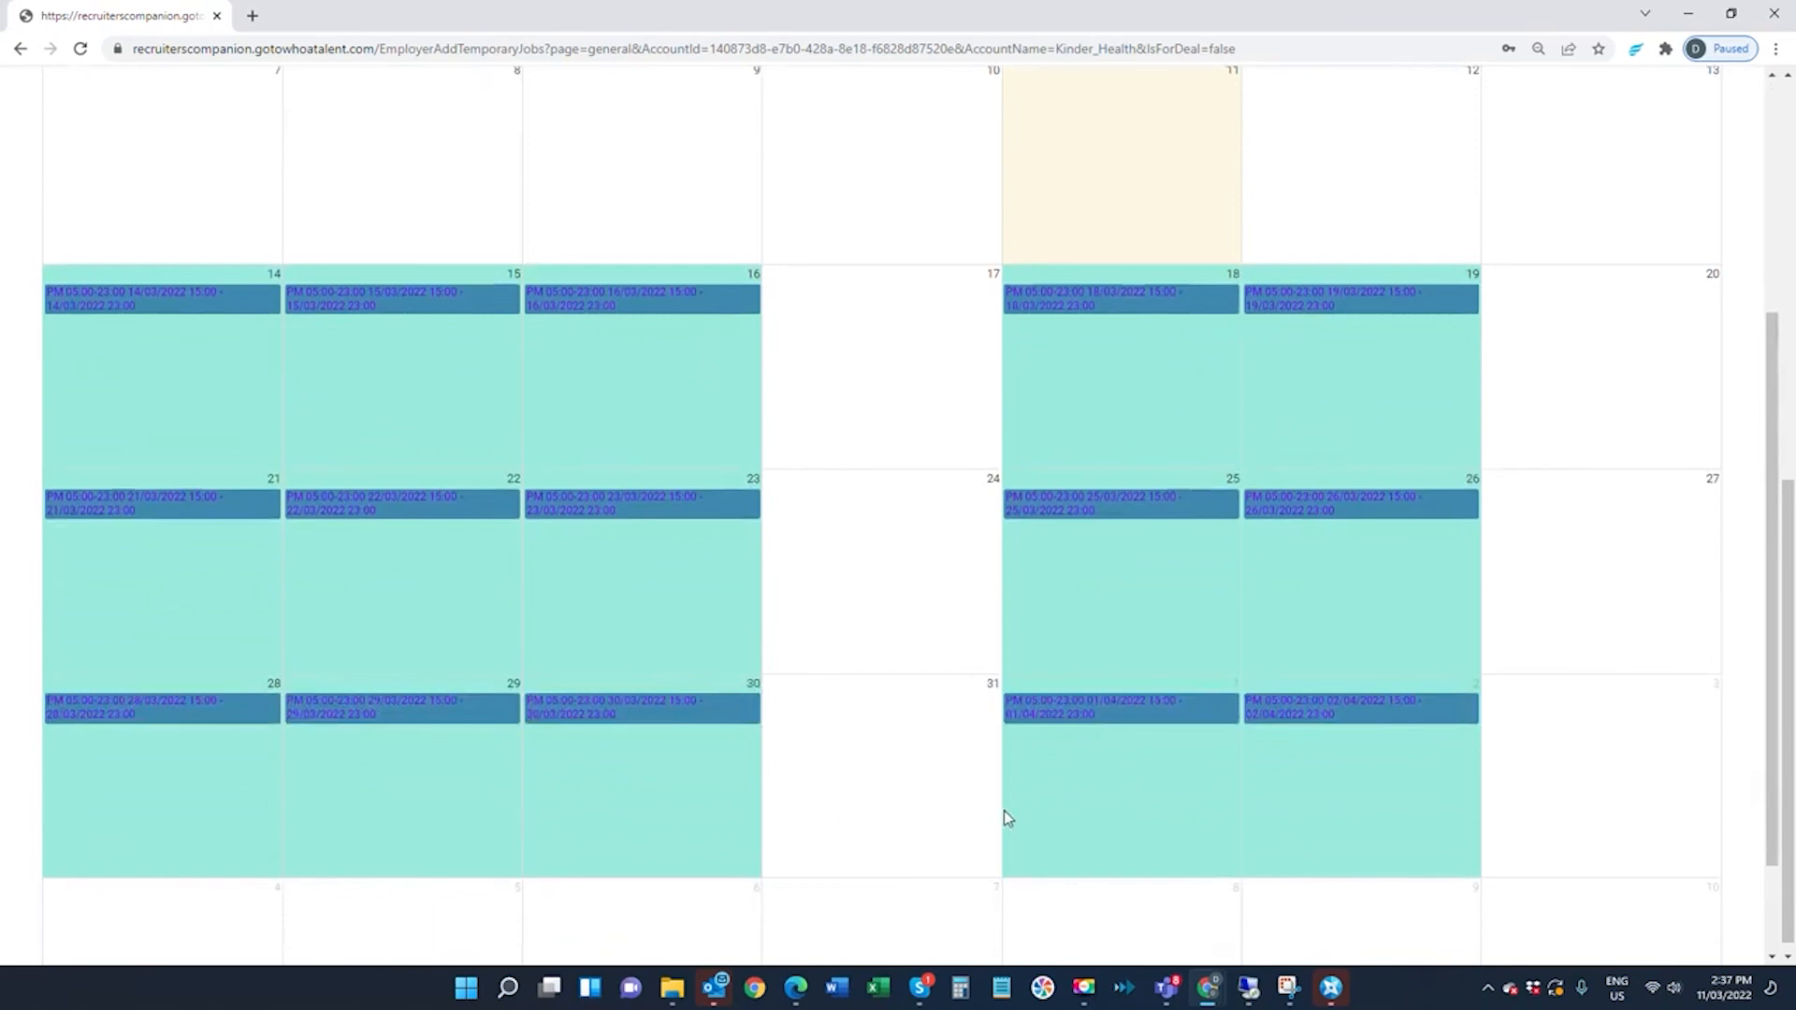
{"action": "scroll", "coordinate": [1015, 810], "scroll_direction": "up", "scroll_amount": 4}
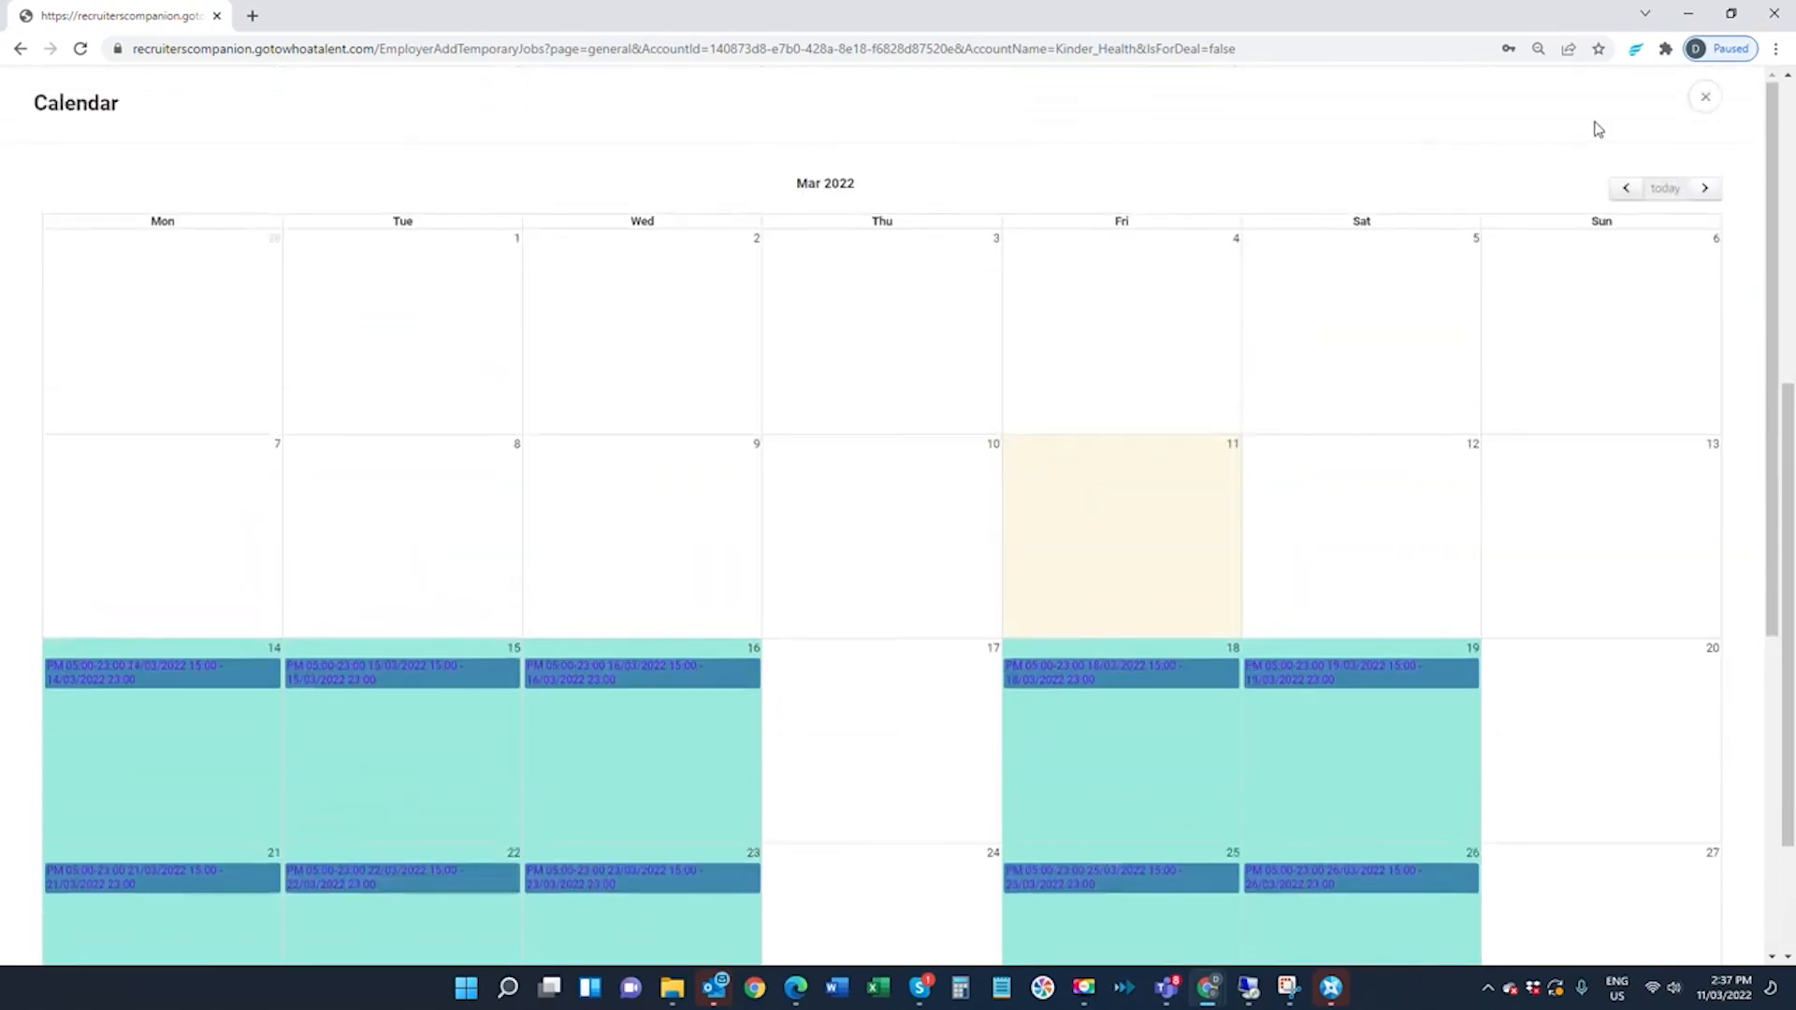
{"action": "left_click", "coordinate": [1704, 98]}
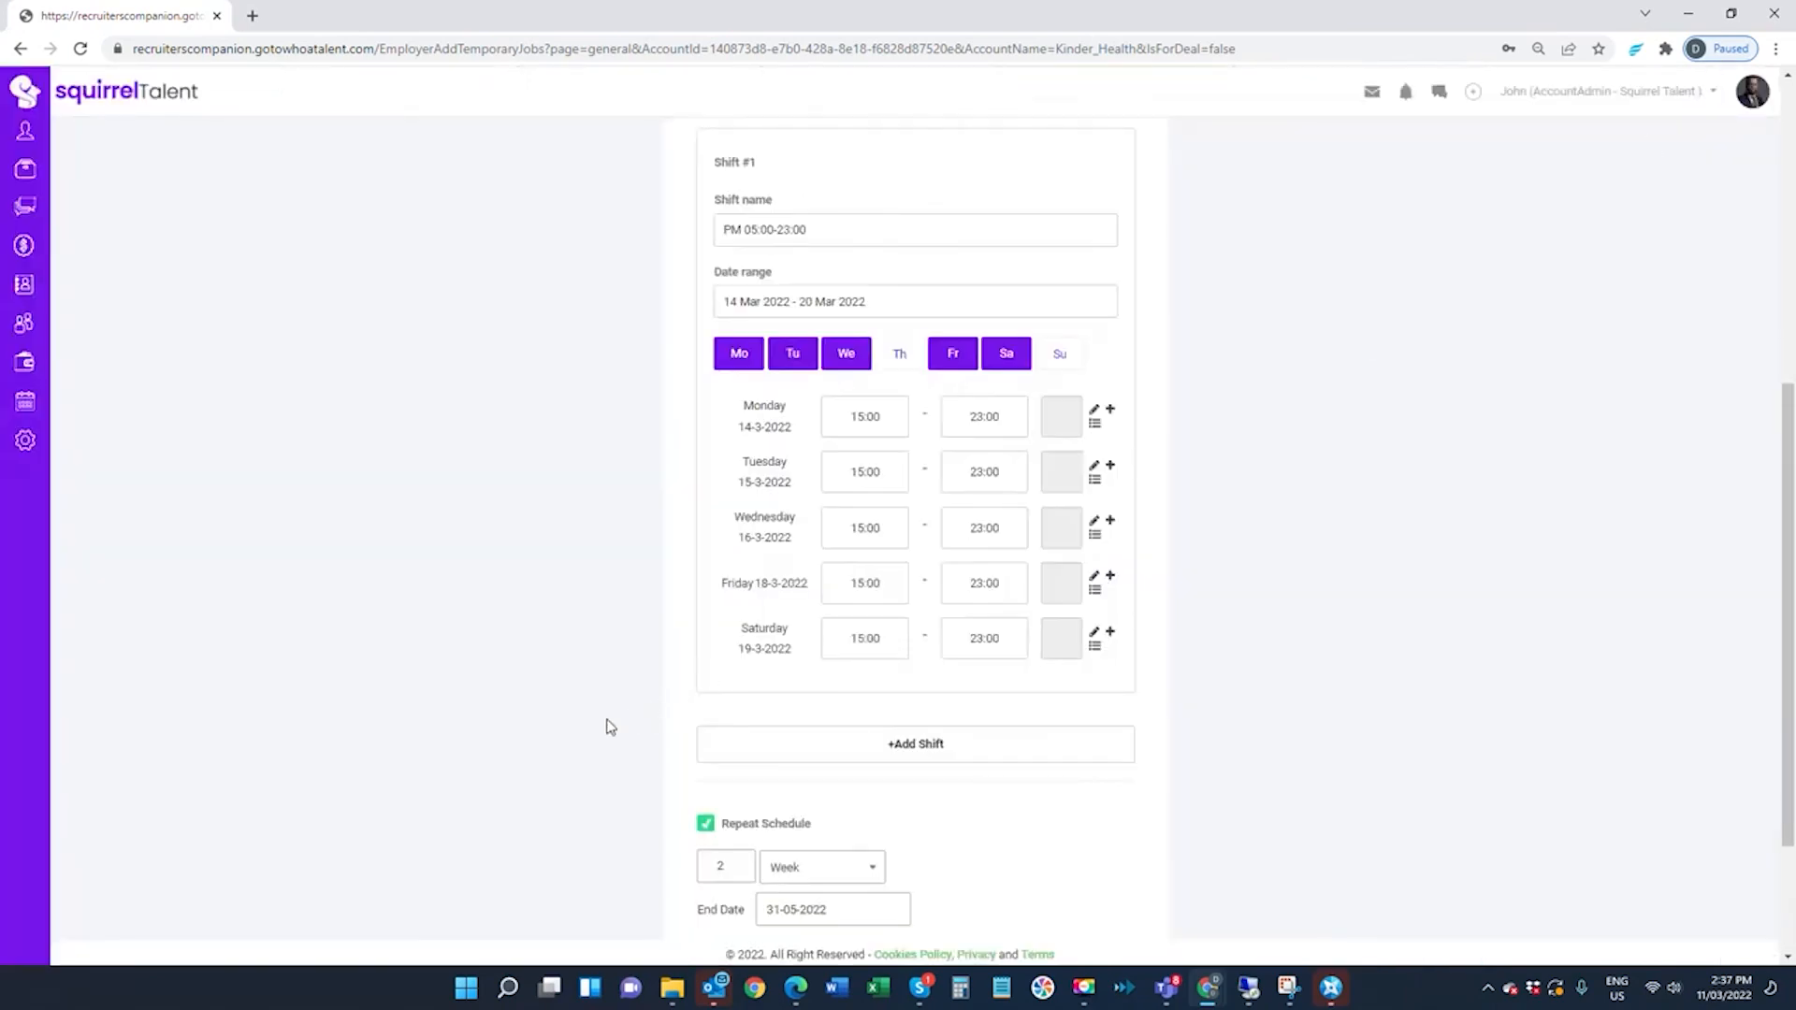
Step: Continue to the position's properties and review the fields from pipeline group and award to price book and rates
{"action": "scroll", "coordinate": [610, 727], "scroll_direction": "down", "scroll_amount": 2}
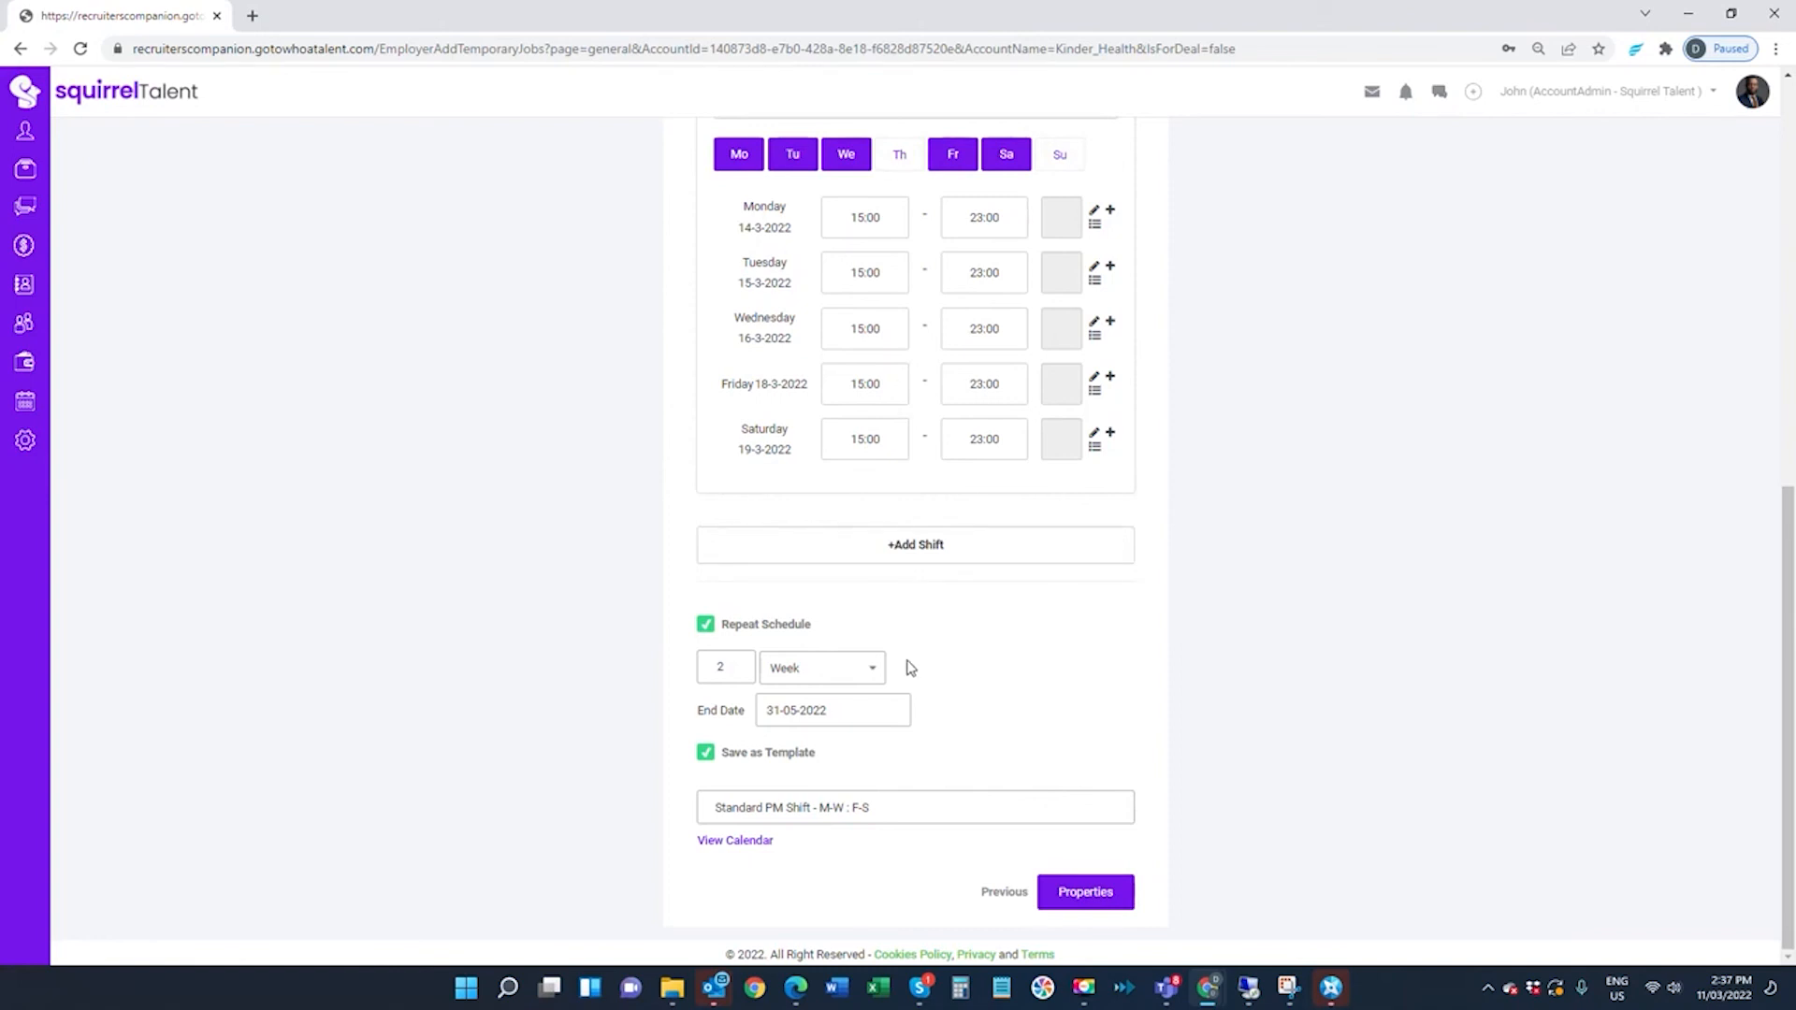
{"action": "left_click", "coordinate": [1081, 899]}
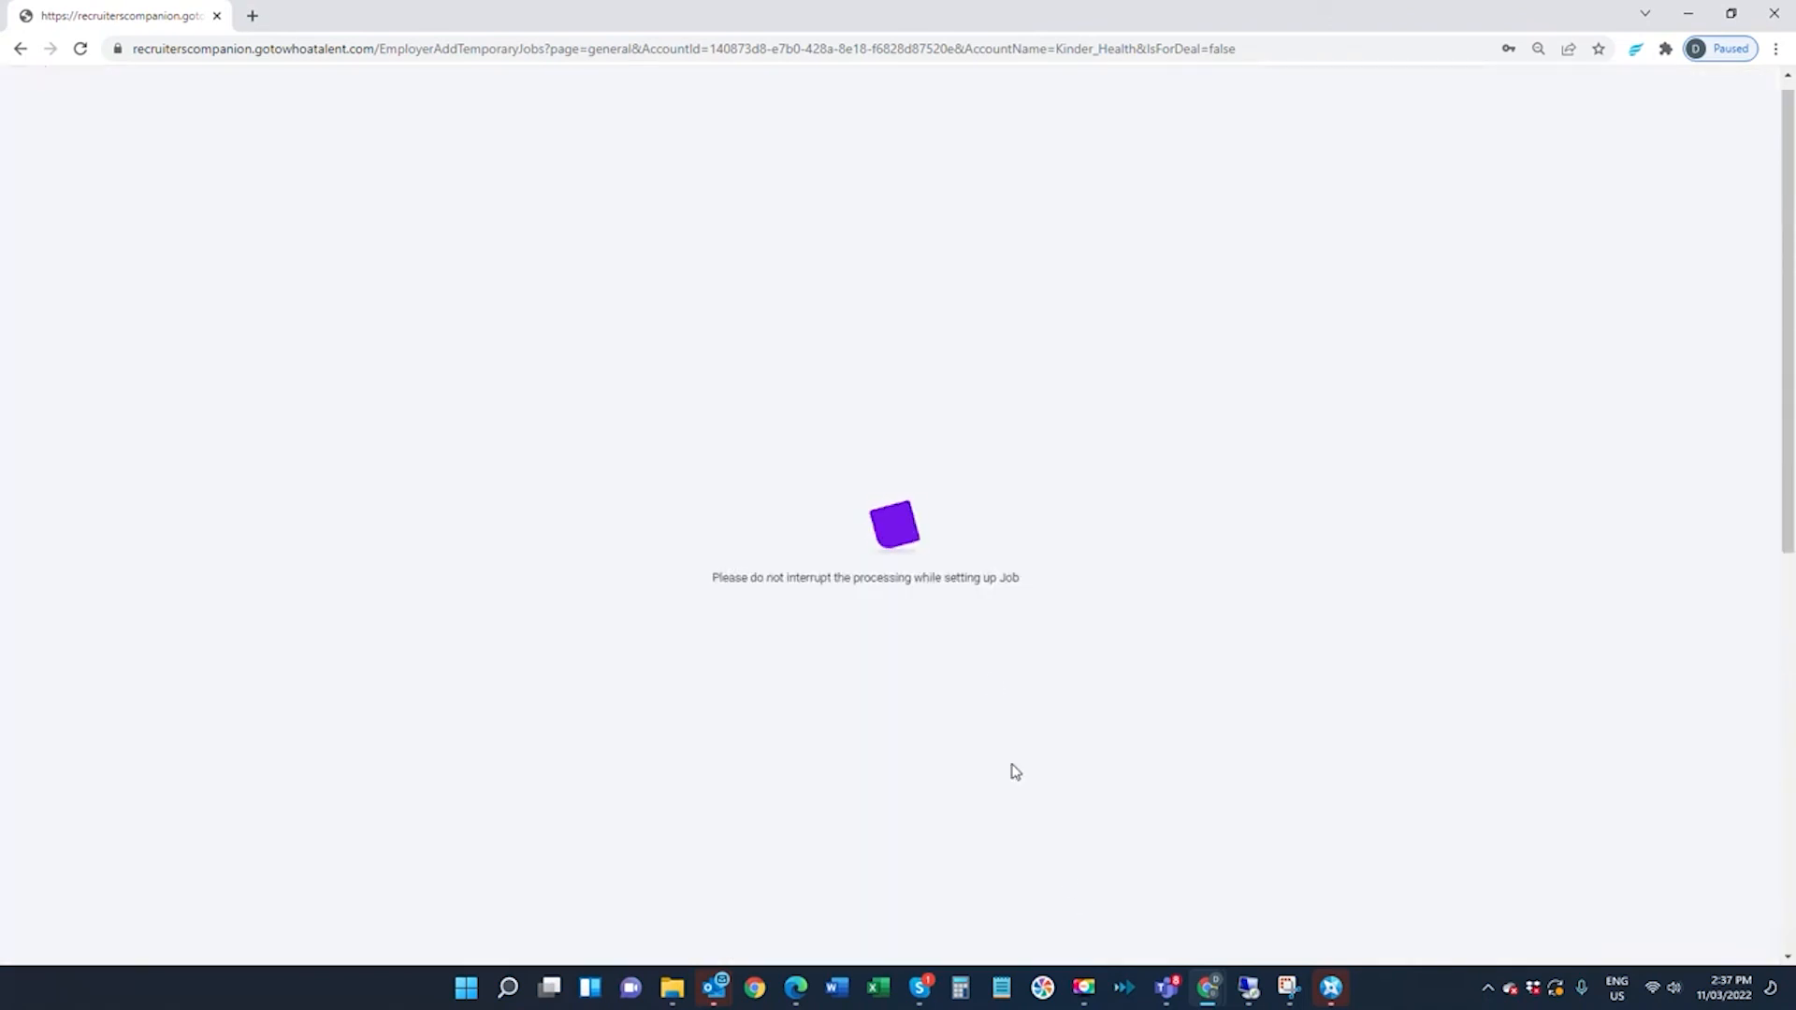
{"action": "scroll", "coordinate": [896, 540], "scroll_direction": "down", "scroll_amount": 2}
{"action": "scroll", "coordinate": [896, 540], "scroll_direction": "down", "scroll_amount": 1}
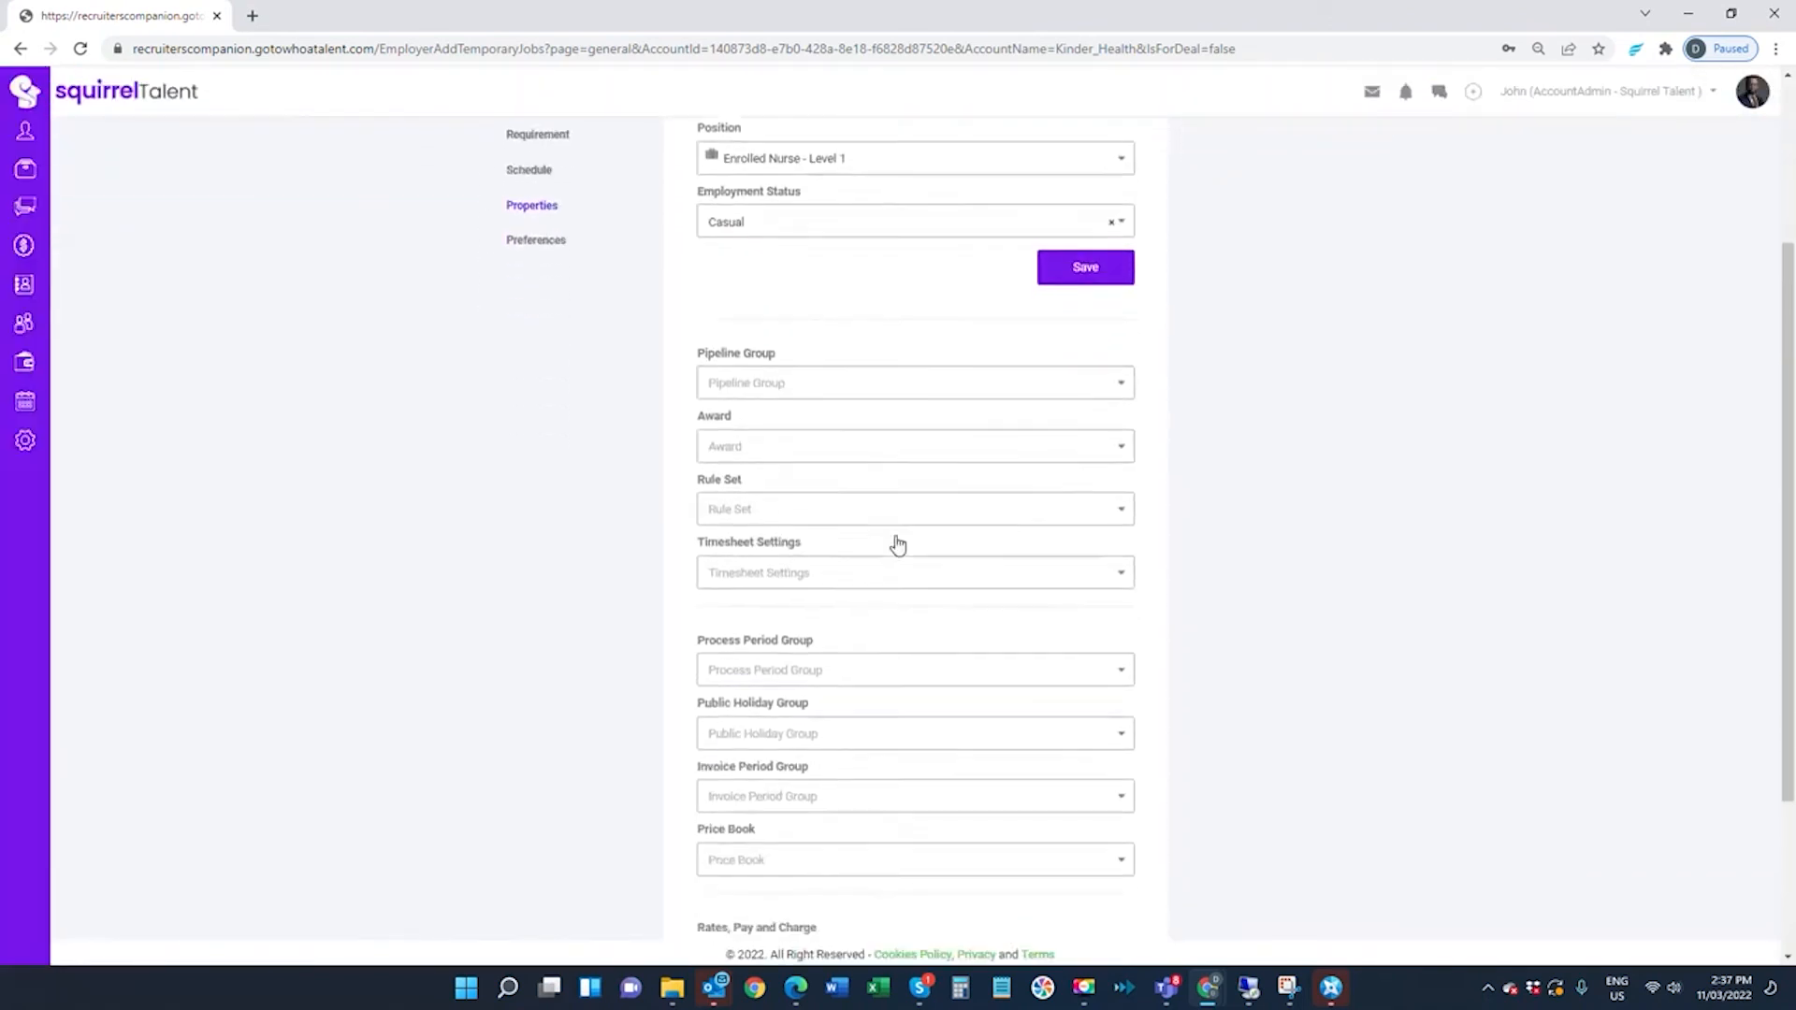
{"action": "scroll", "coordinate": [890, 517], "scroll_direction": "down", "scroll_amount": 1}
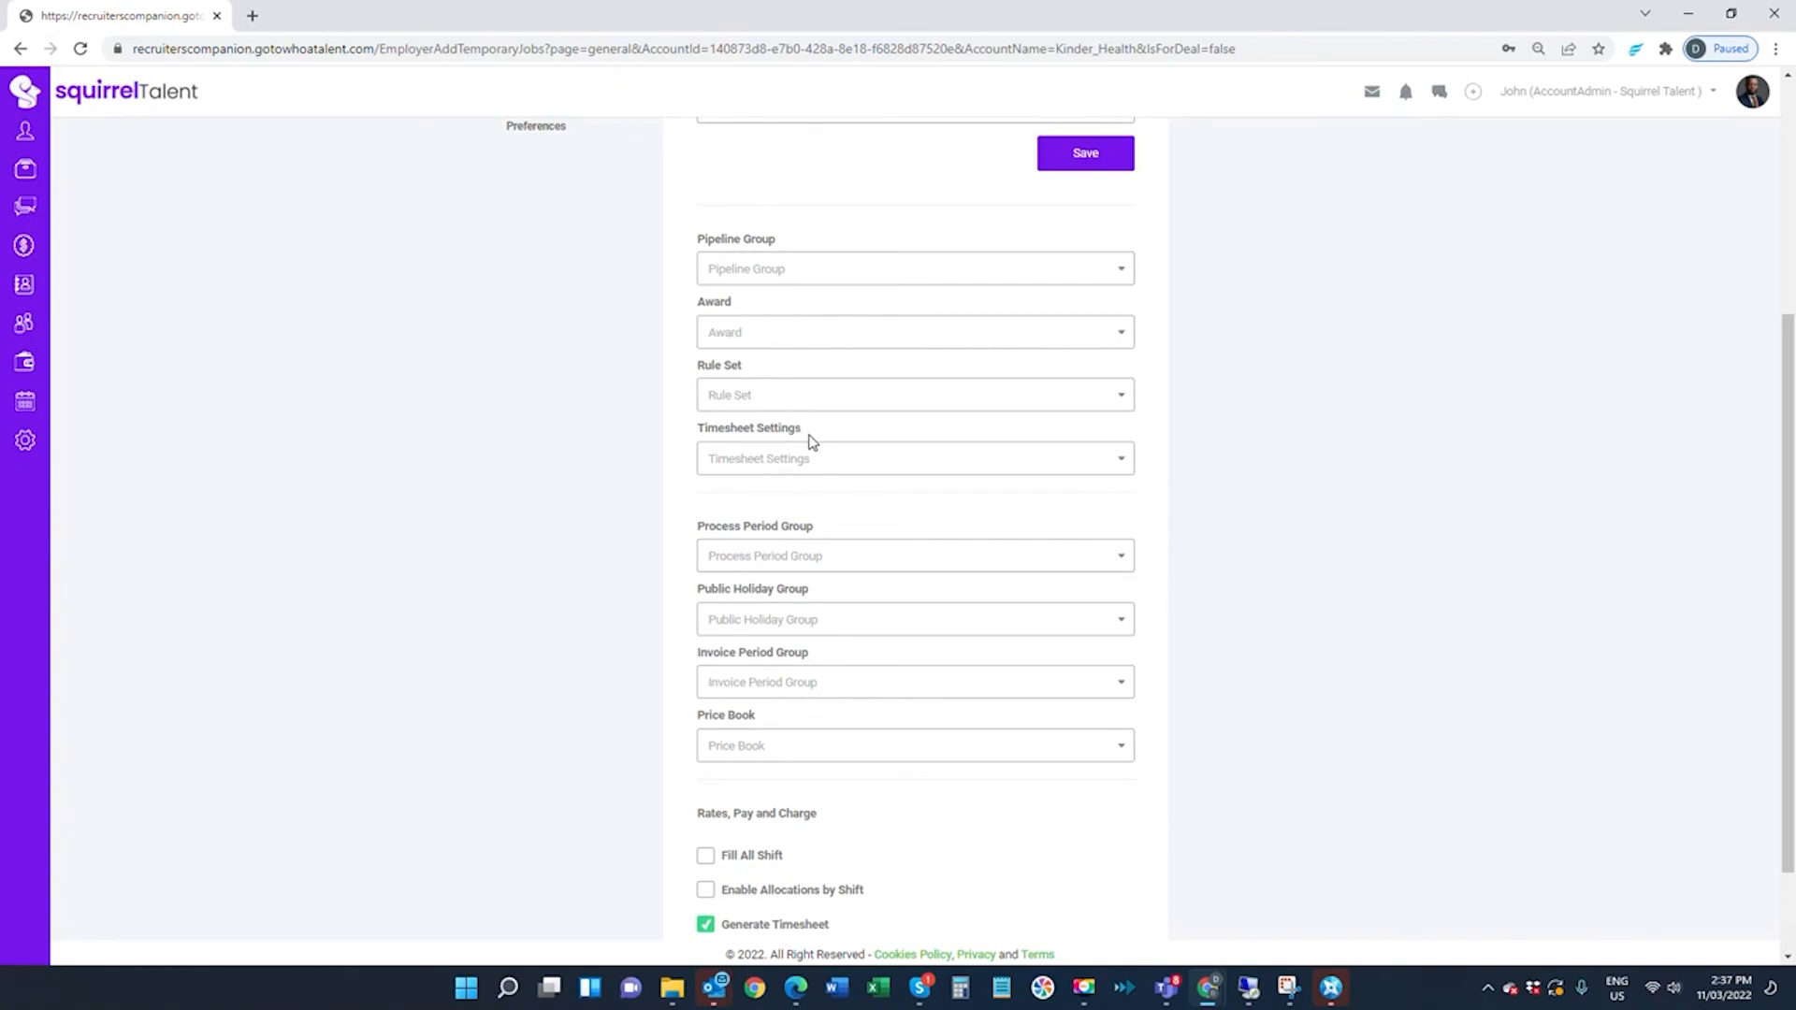
{"action": "scroll", "coordinate": [814, 441], "scroll_direction": "up", "scroll_amount": 2}
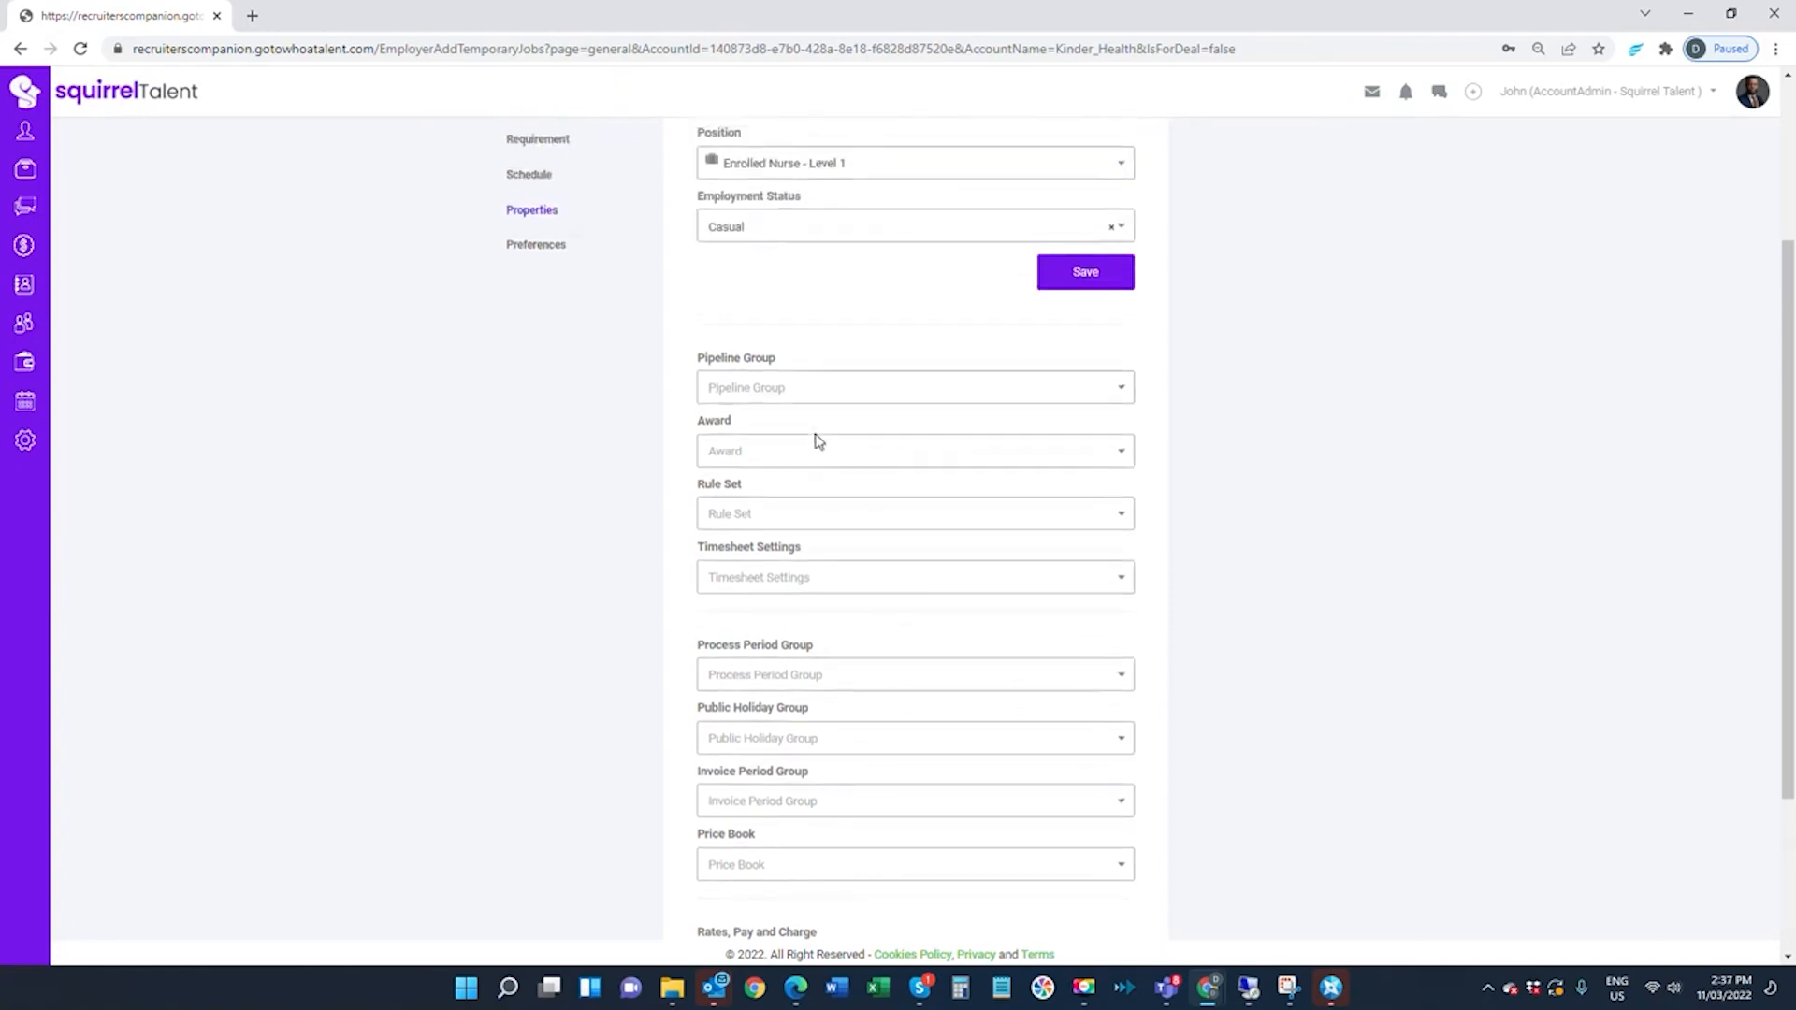